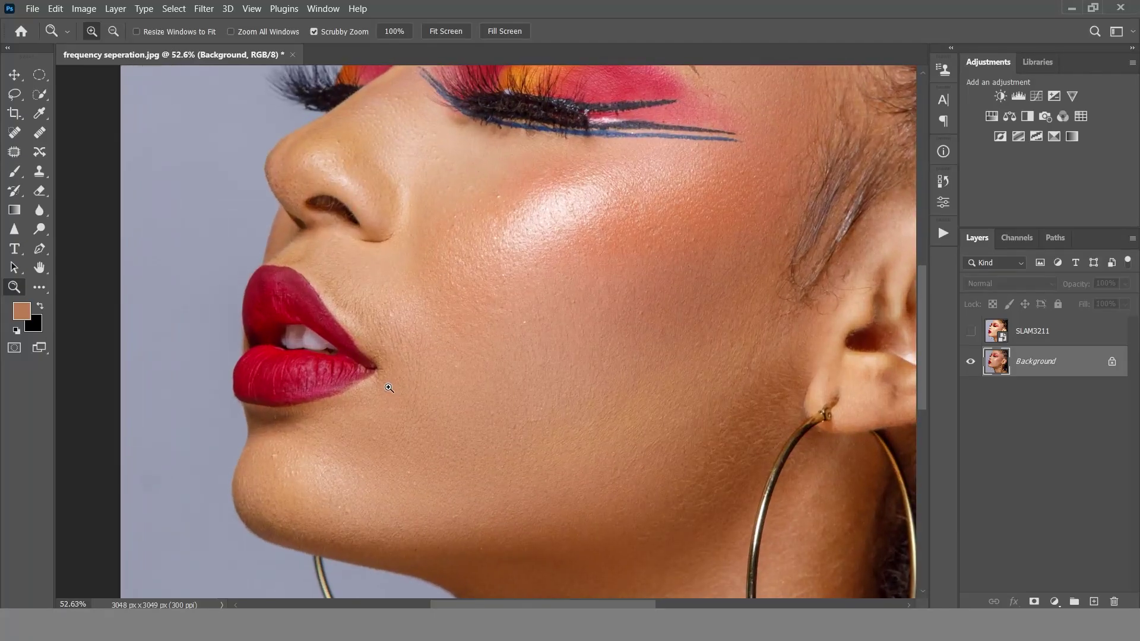
Step: Show the SLAM3211 layer and examine the retouched skin on the eyes, cheek, jaw and neck
left_click(971, 332)
scroll(504, 457, "down", 3)
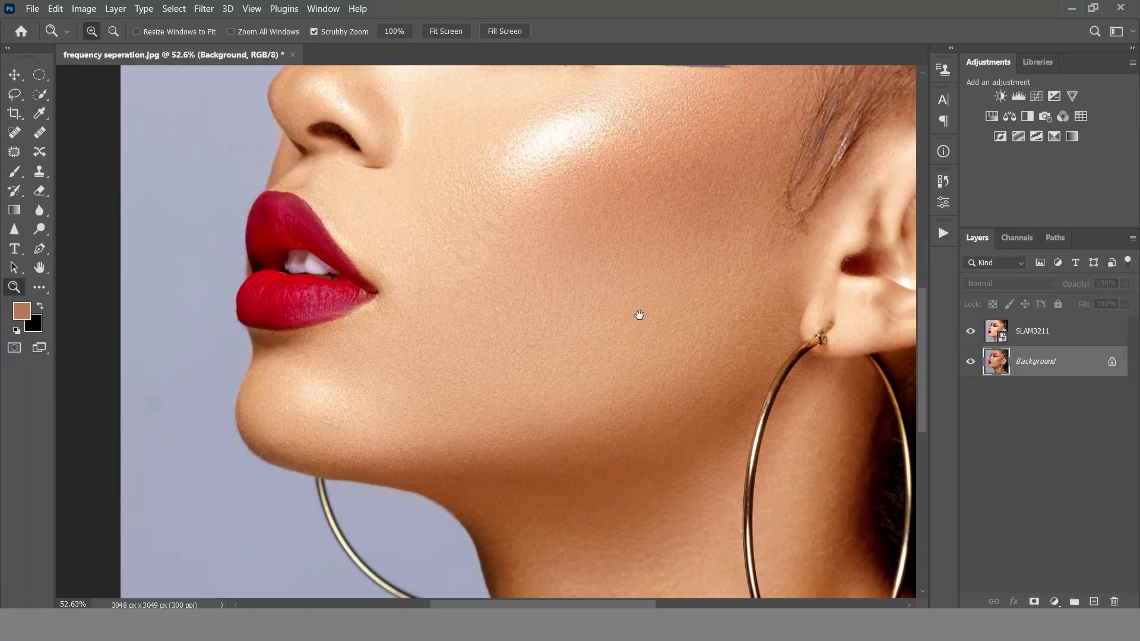
left_click_drag(639, 315, 536, 522)
scroll(531, 411, "up", 2)
scroll(547, 451, "up", 2)
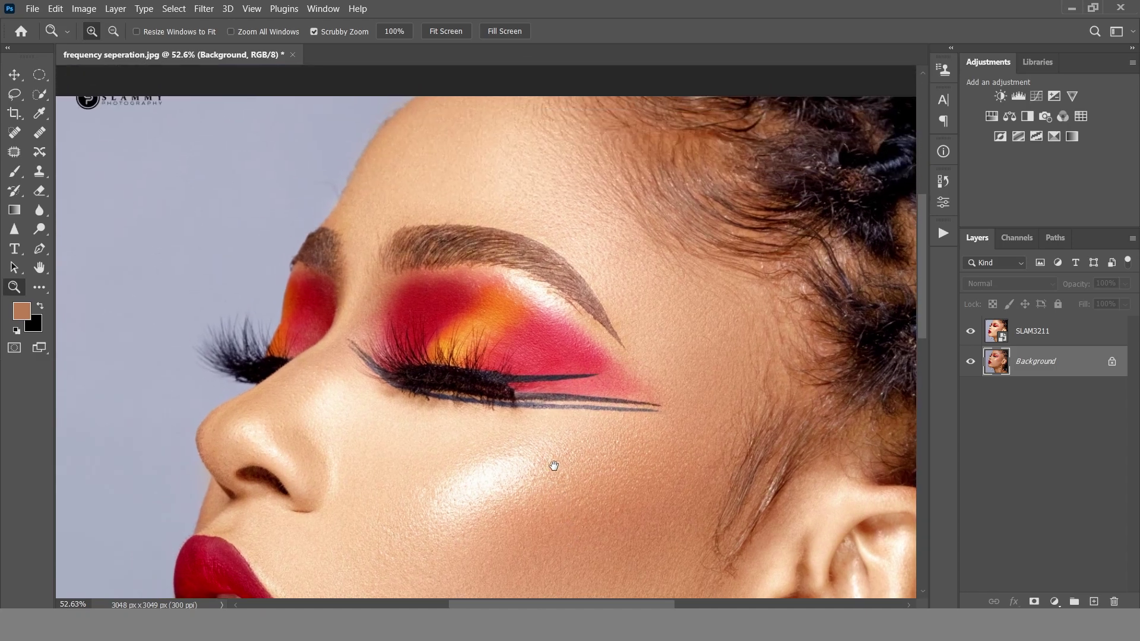
scroll(532, 217, "down", 10)
scroll(528, 323, "up", 5)
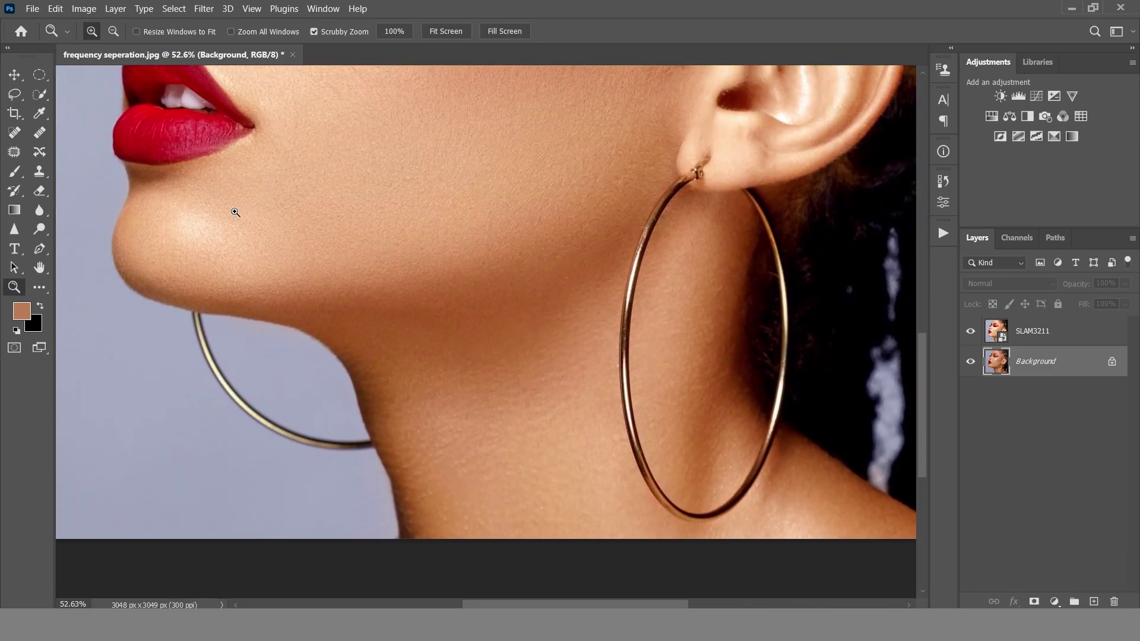
scroll(300, 262, "up", 3)
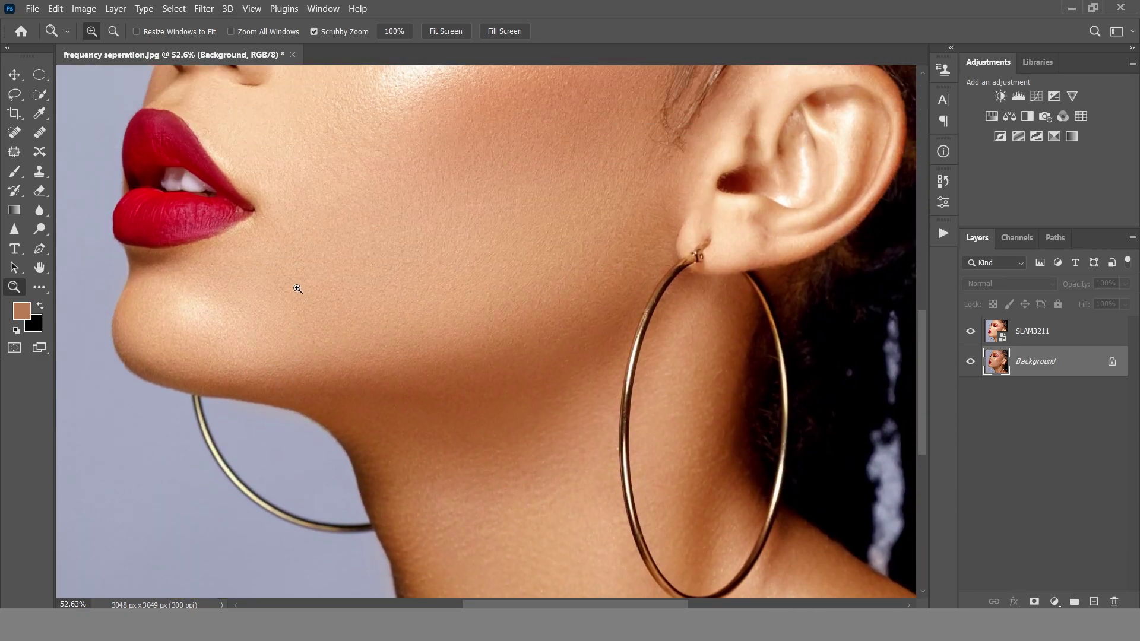
Step: Undo the placement of the SLAM3211 layer and make two copies of the Background layer
key("ctrl+z")
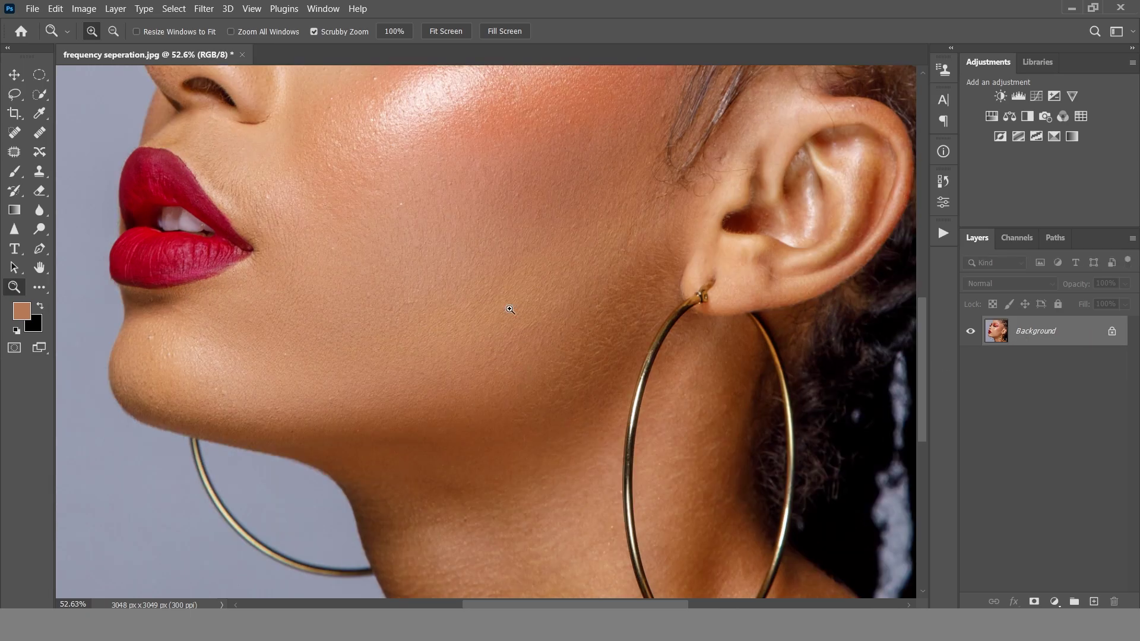
left_click(254, 11)
left_click(267, 139)
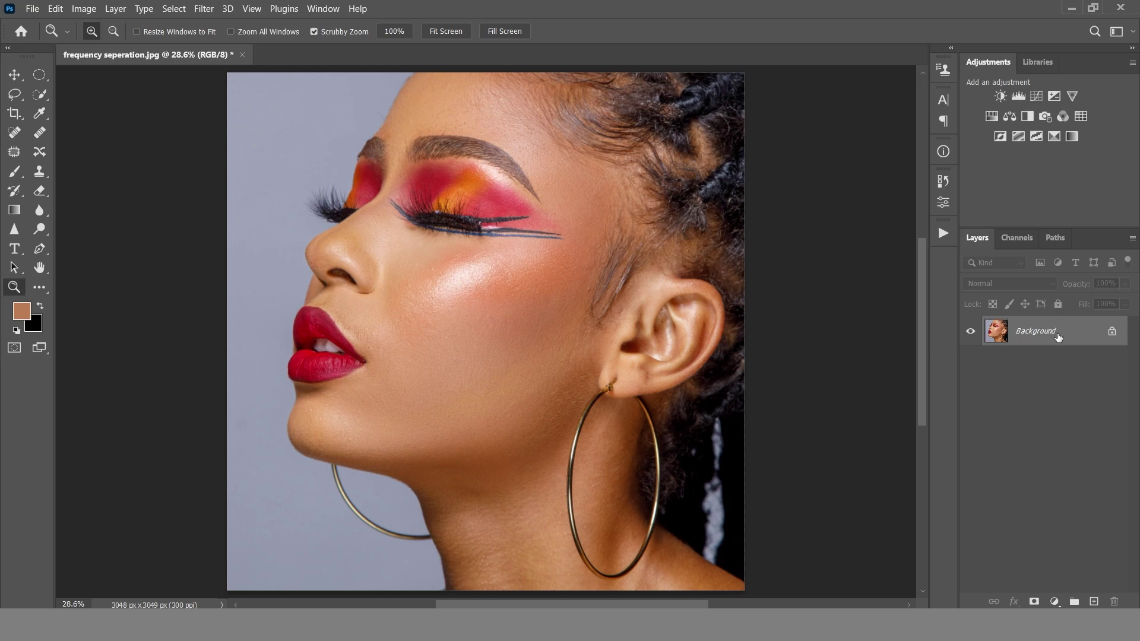
left_click_drag(1056, 339, 1094, 602)
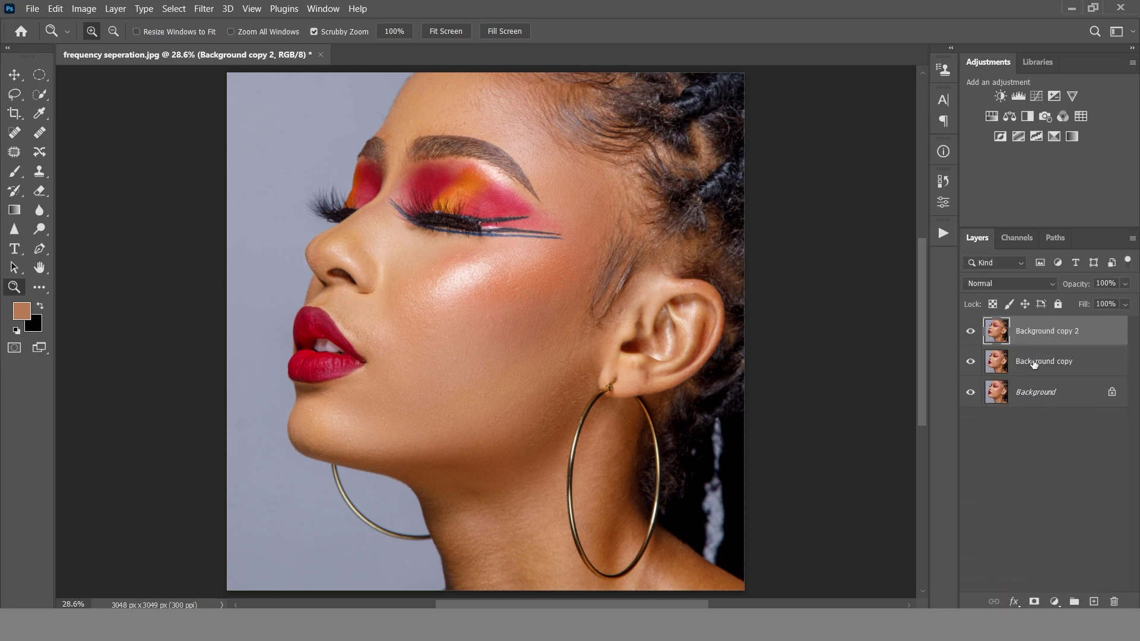
Step: Rename the Background copy layer to "median" and the Background copy 2 layer to "hard"
double_click(1034, 362)
type("median")
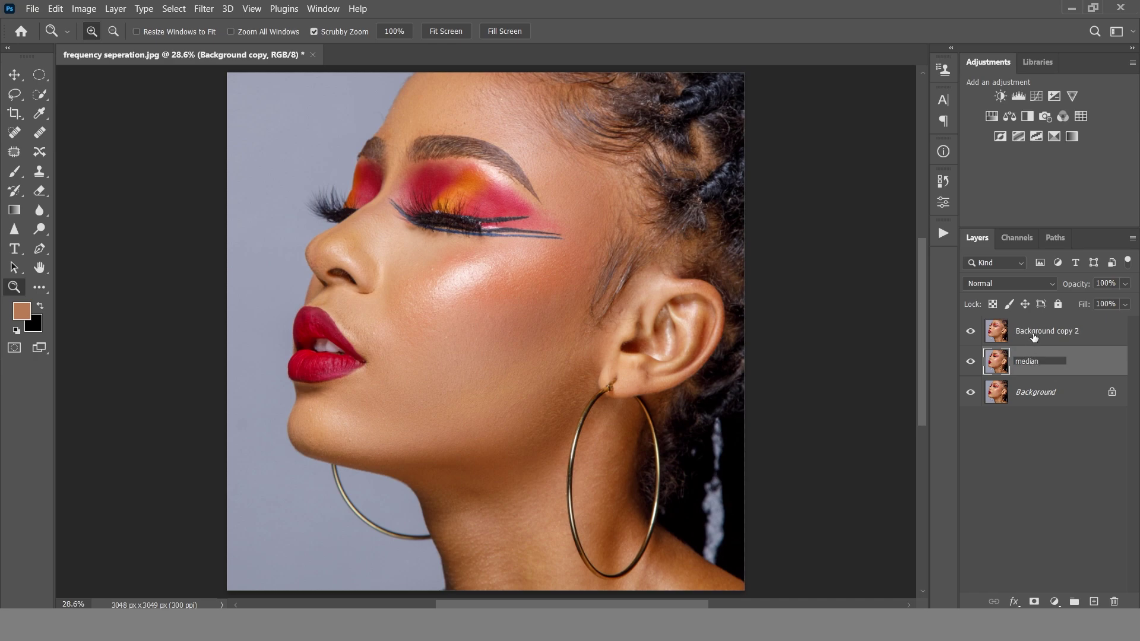
double_click(1034, 336)
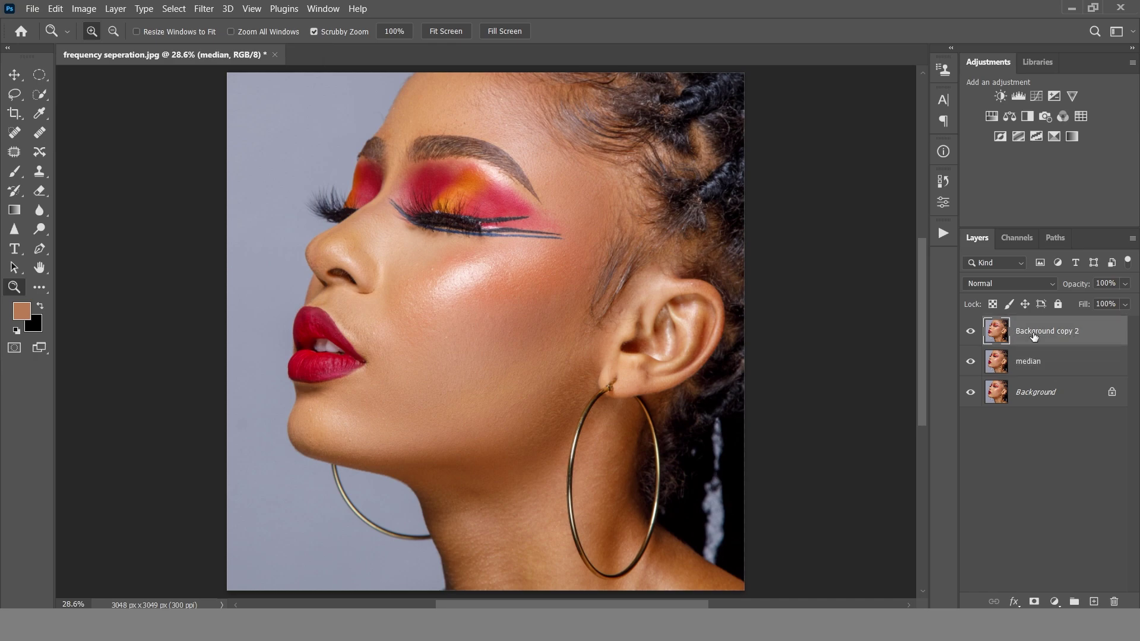
left_click(1035, 331)
left_click_drag(1084, 330, 989, 333)
type("har")
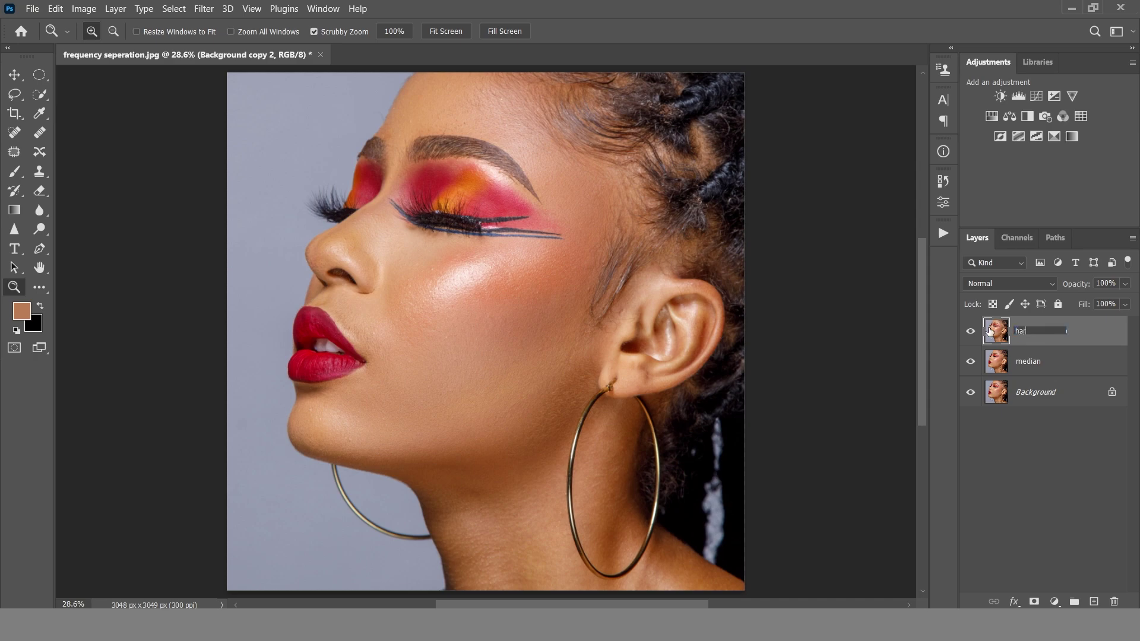
type("d")
key("Return")
Step: Apply the Median noise filter with a radius of 8 pixels to the median layer
left_click(1038, 364)
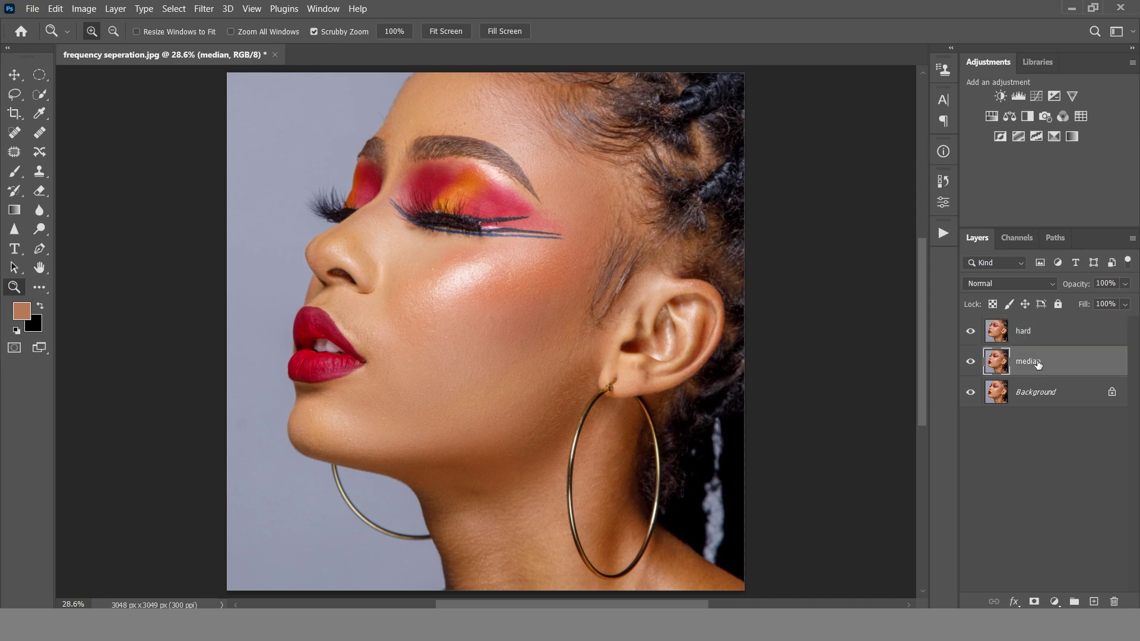
left_click(204, 8)
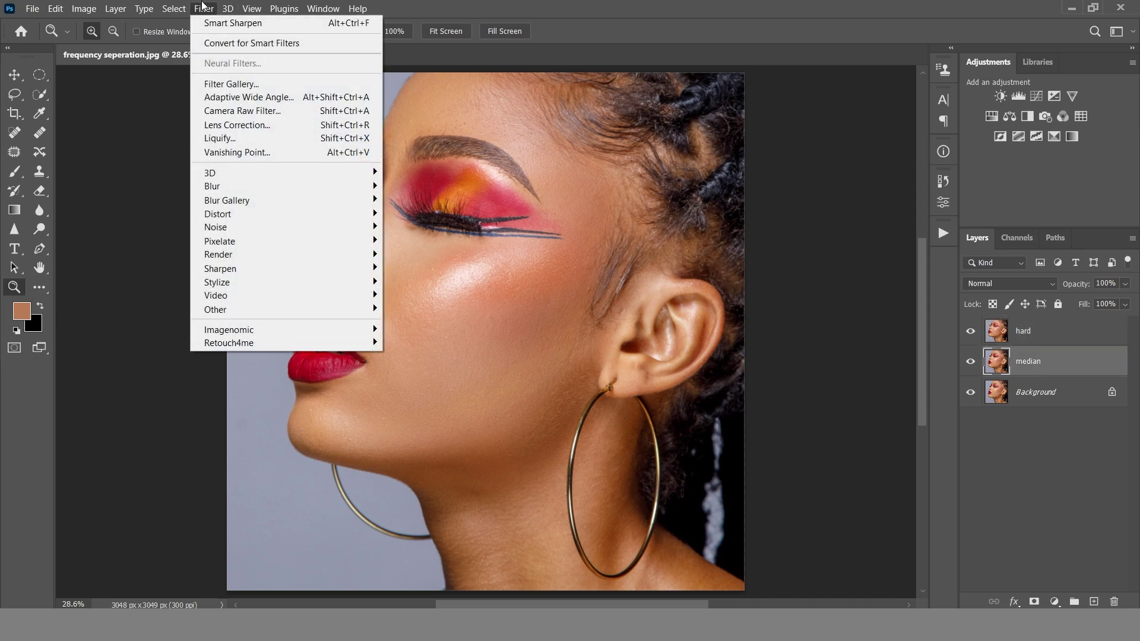
mouse_move(281, 223)
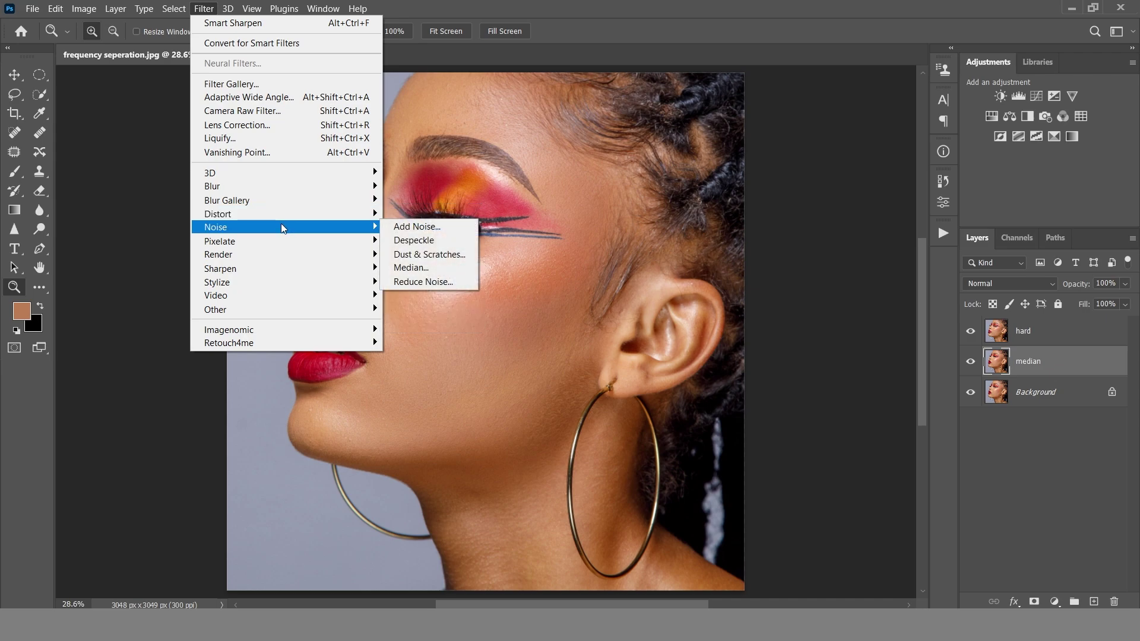
left_click(430, 268)
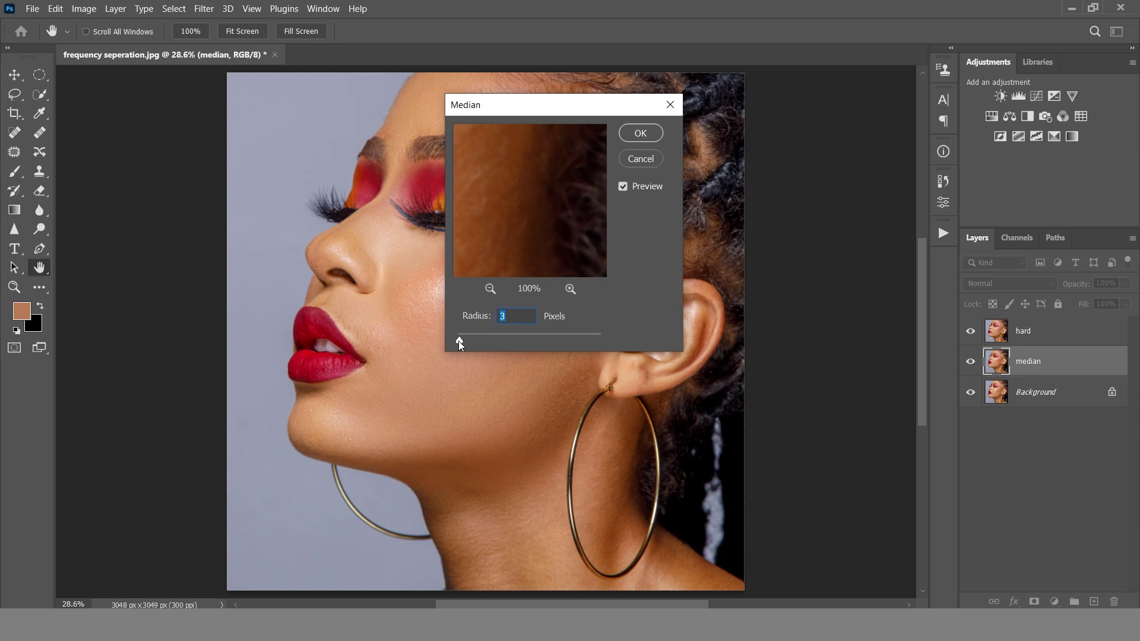
left_click_drag(458, 341, 463, 341)
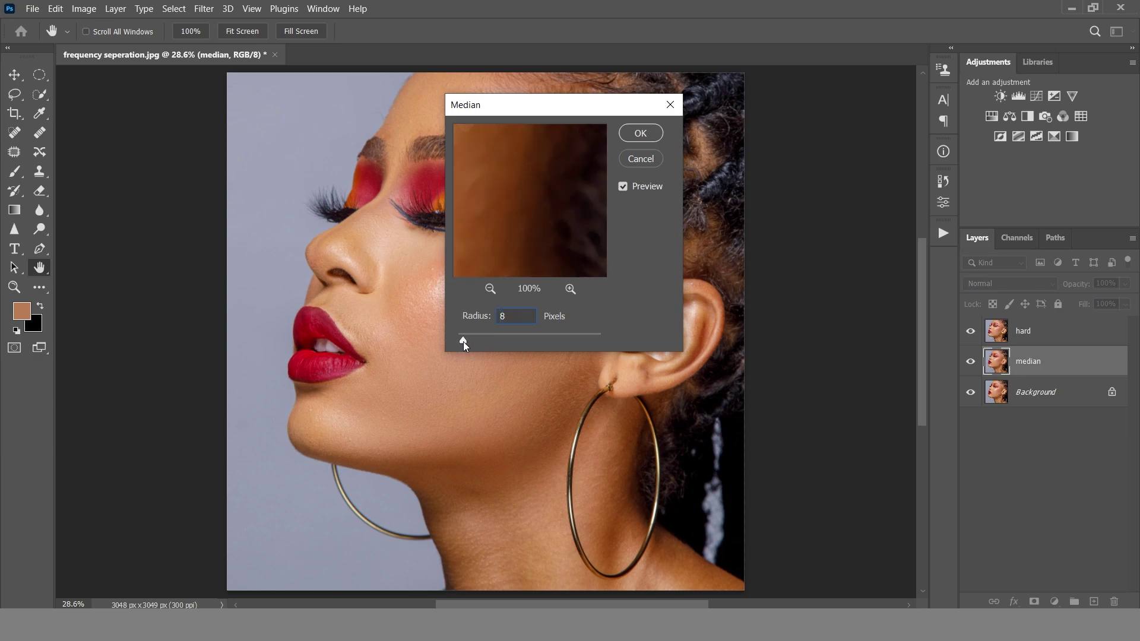
left_click(640, 133)
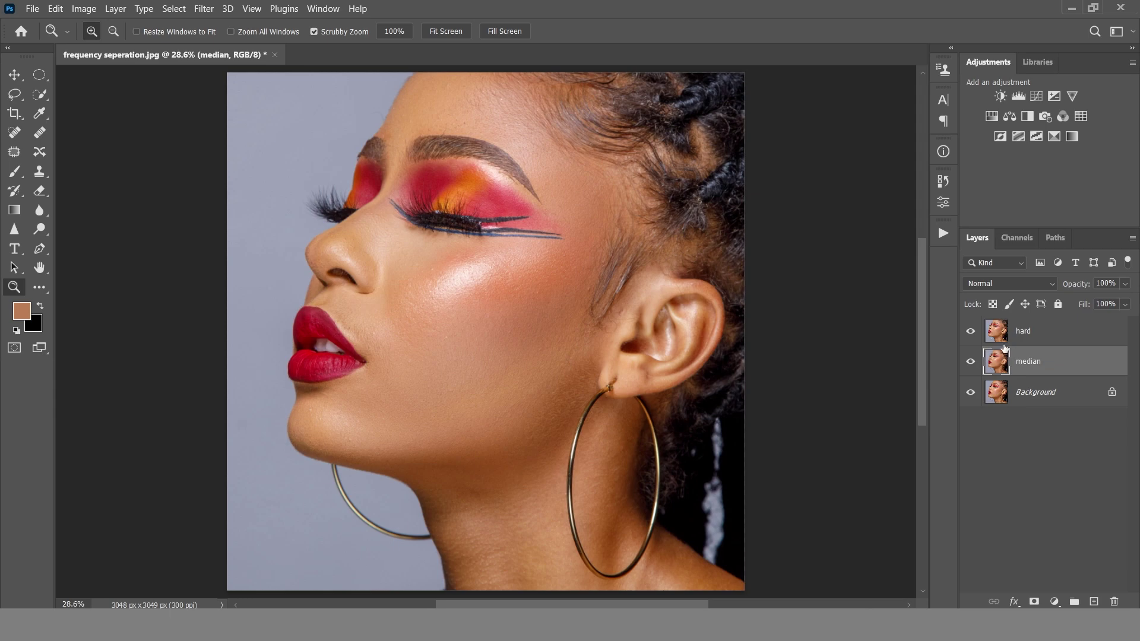
Step: Use Apply Image on the hard layer with the median layer as source and Subtract blending, scale 2 and offset 128
left_click(1024, 334)
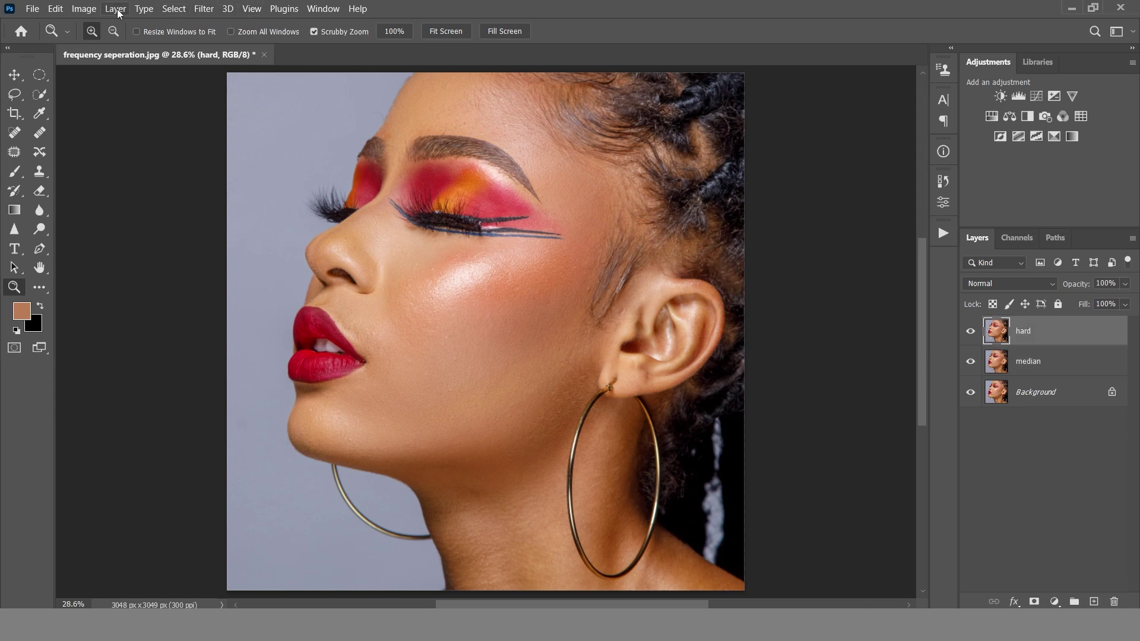
left_click(78, 9)
left_click(147, 212)
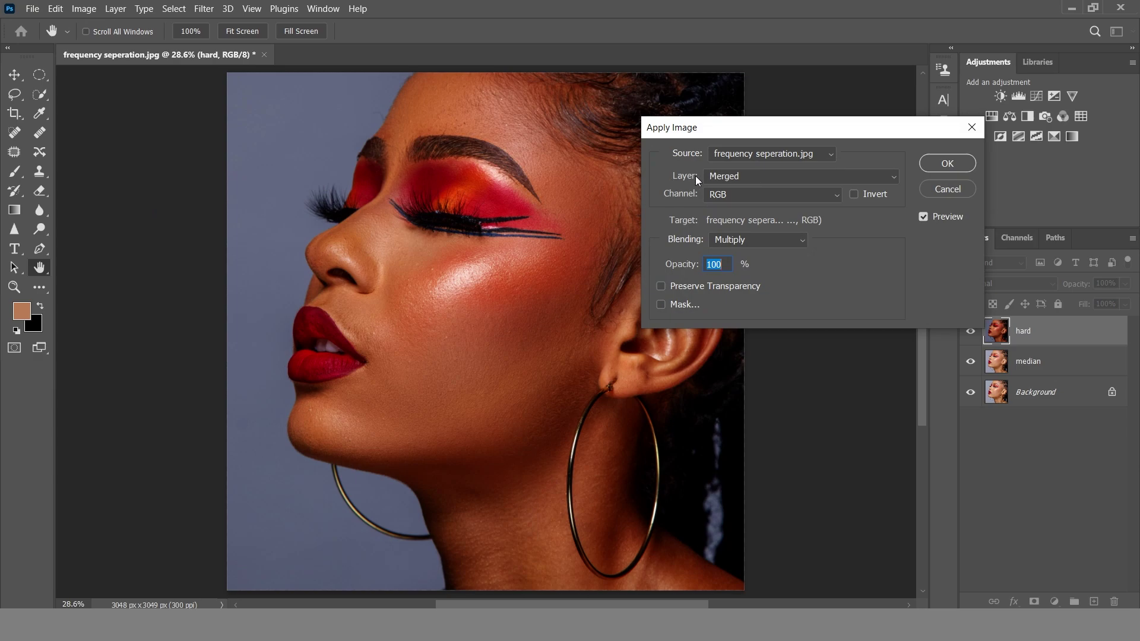
left_click(728, 177)
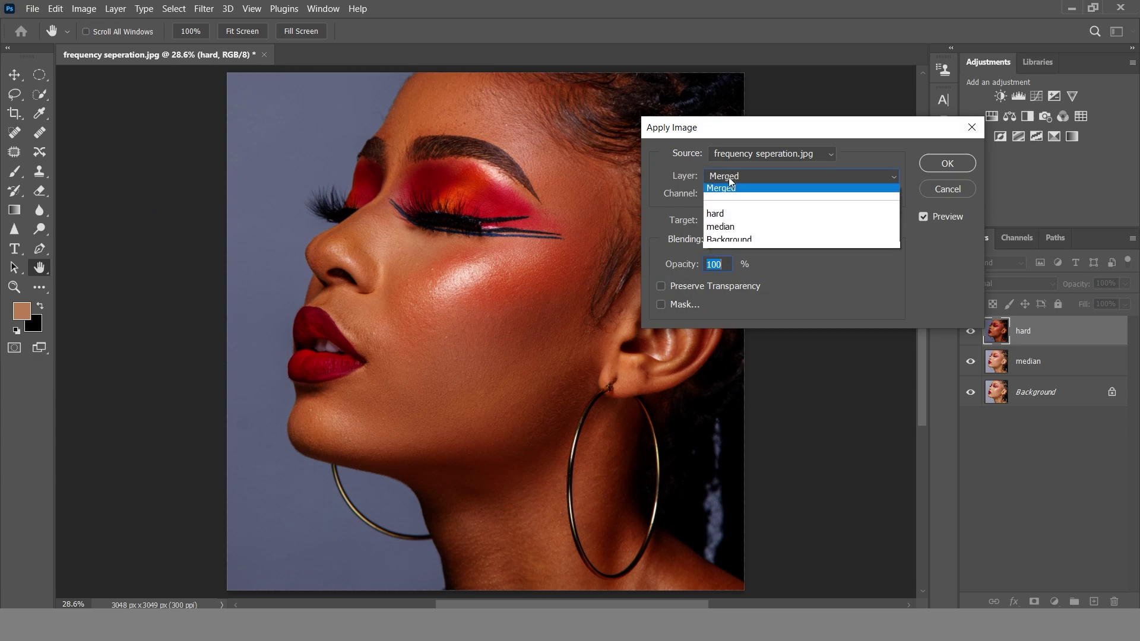
left_click(721, 232)
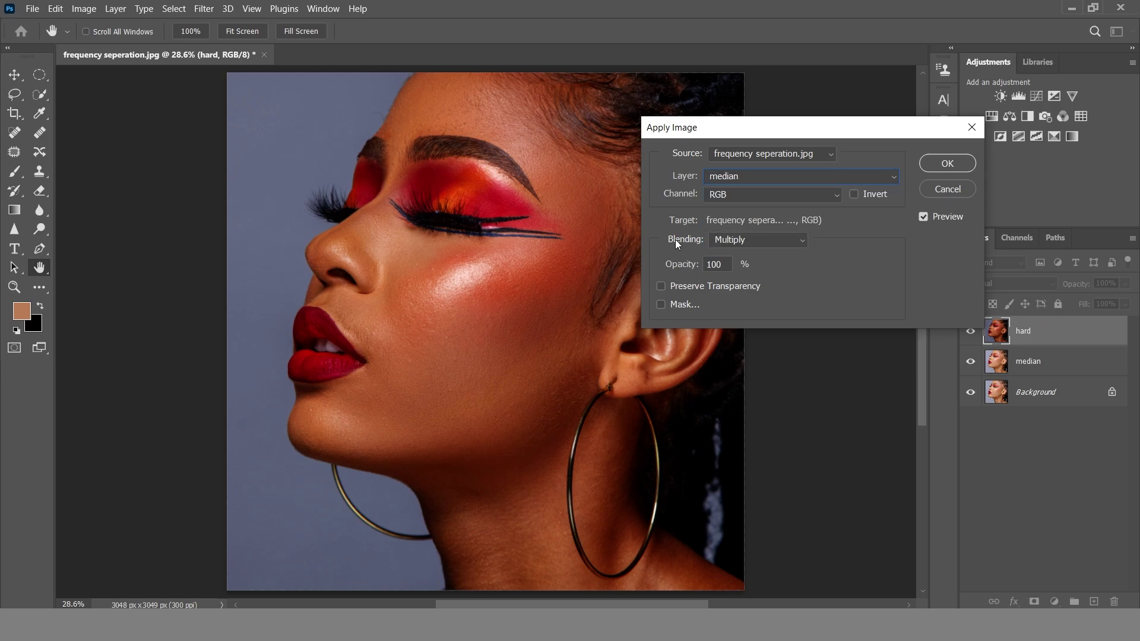
left_click(730, 244)
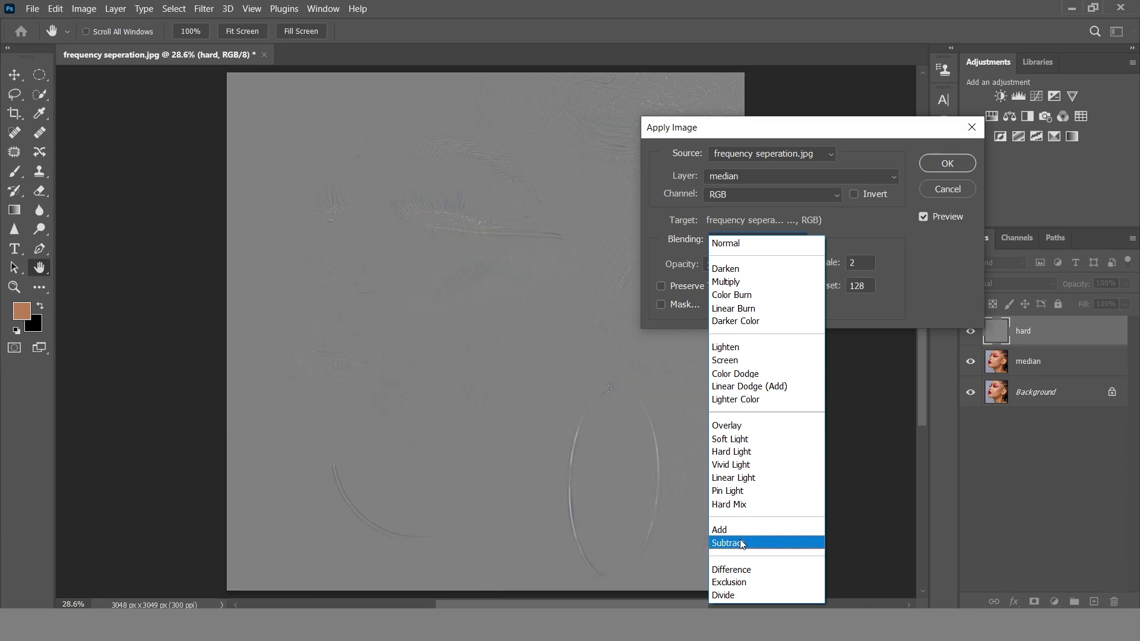
left_click(739, 542)
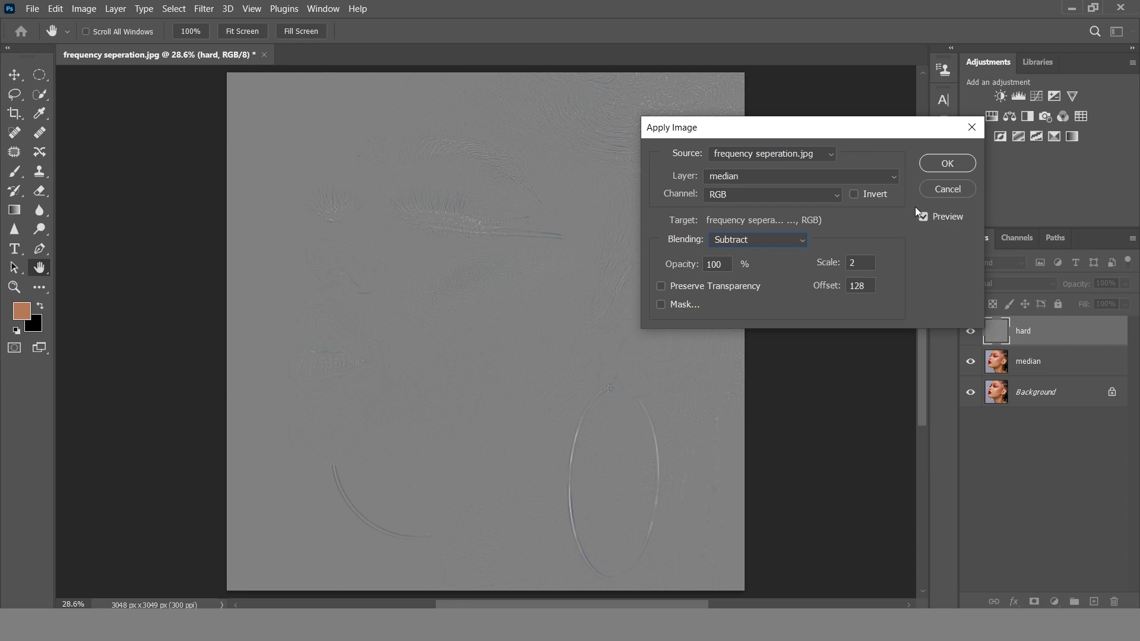
key("z")
left_click(942, 164)
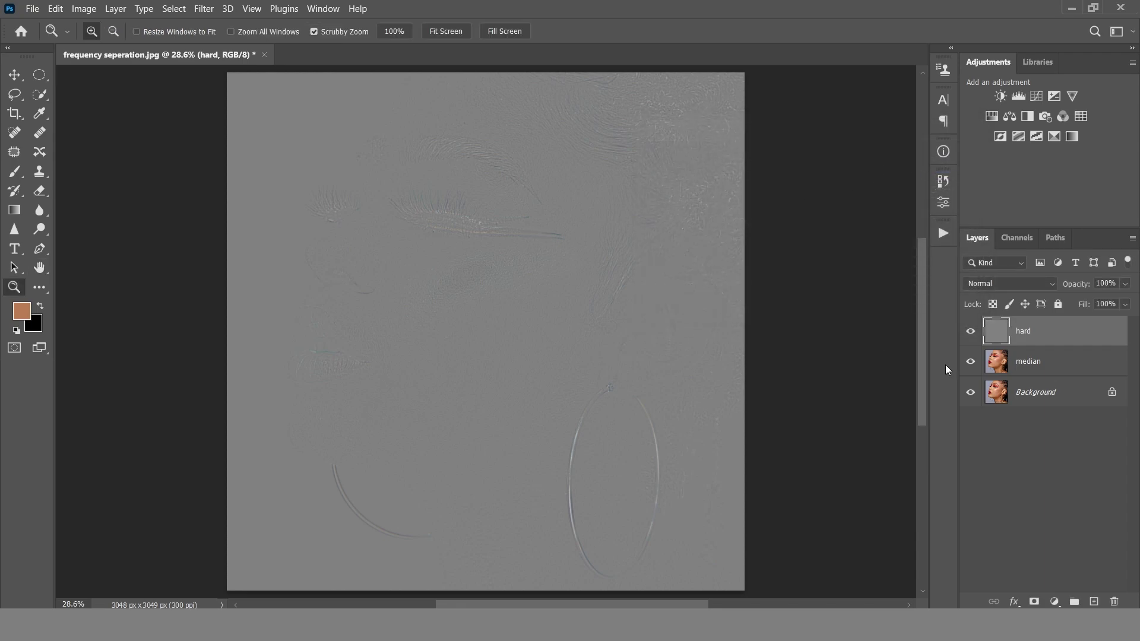
Step: Set the hard layer's blend mode to Linear Light and group it with the median layer as "freq sep"
left_click(995, 281)
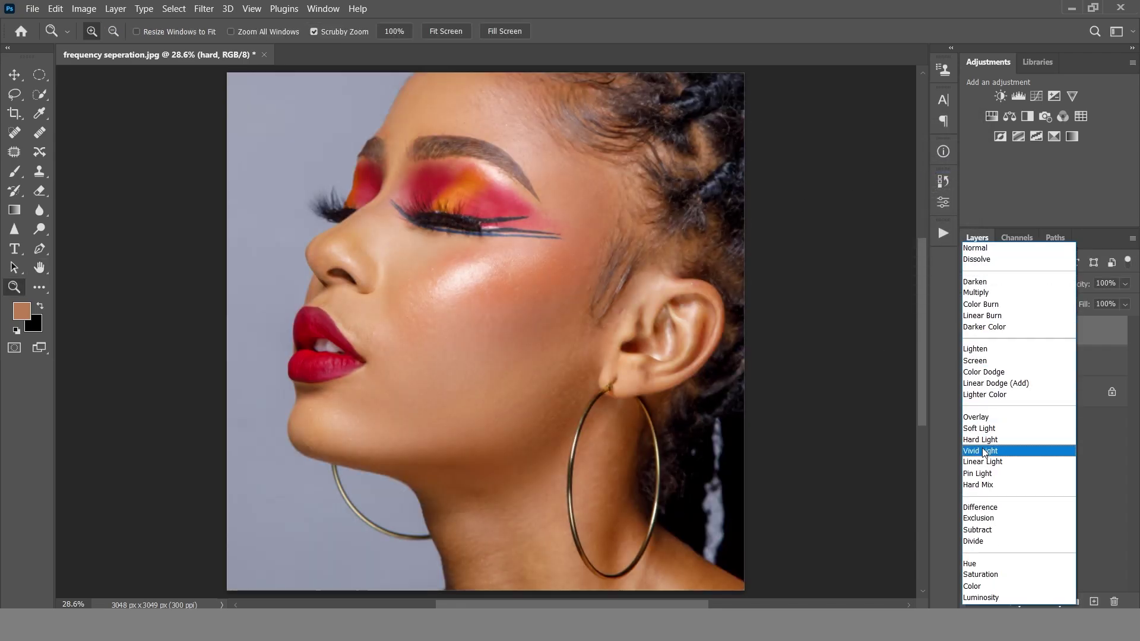
left_click(983, 462)
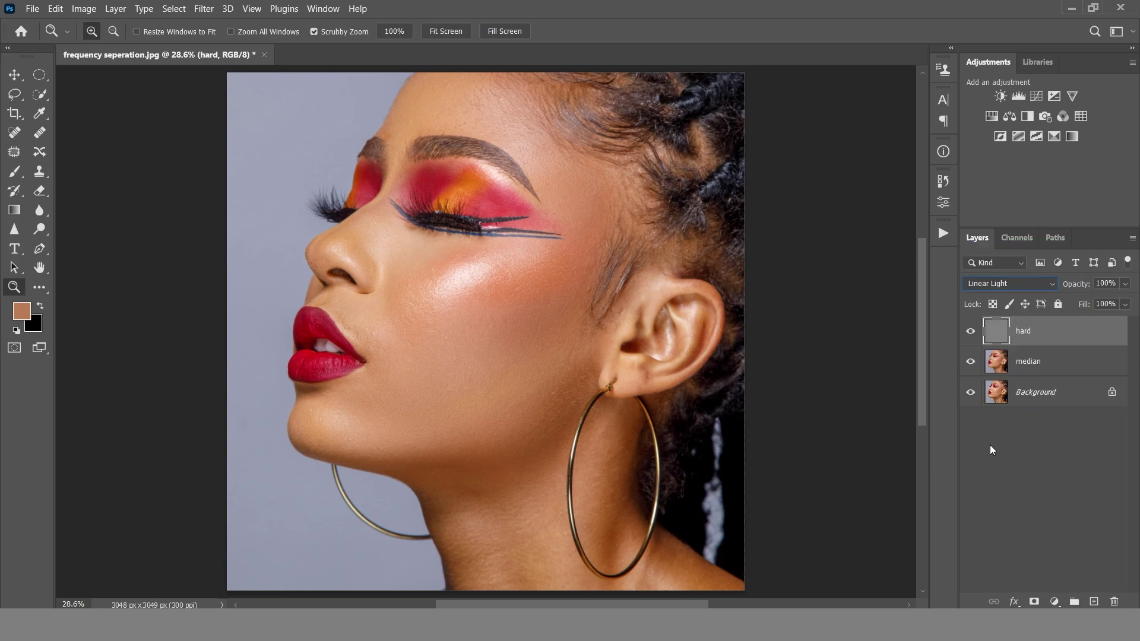
right_click(1039, 354)
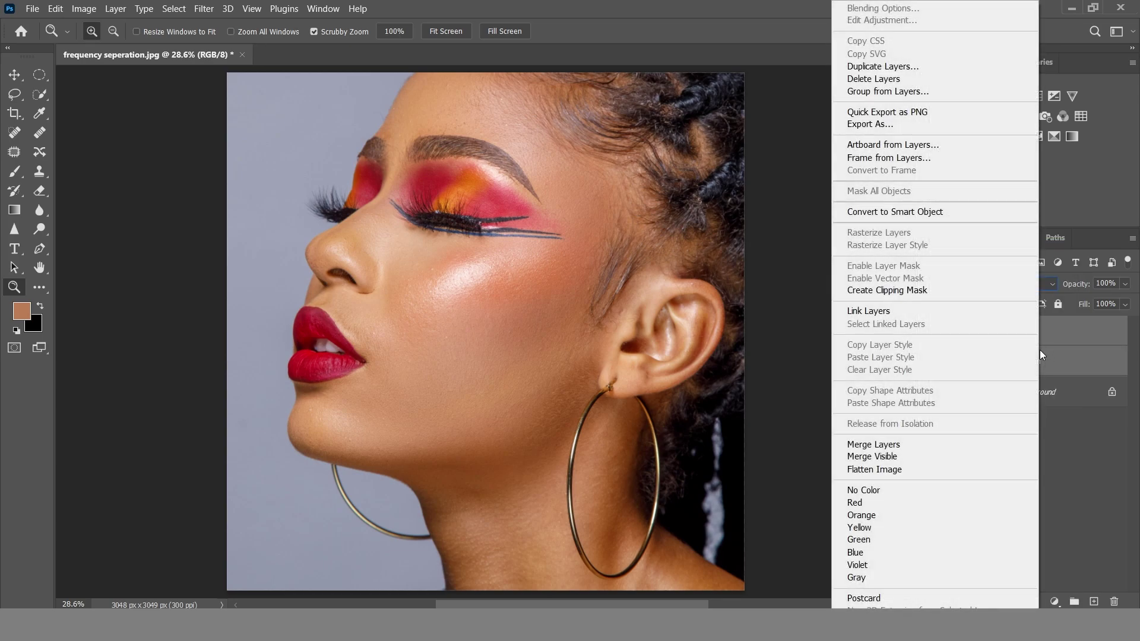
left_click(876, 91)
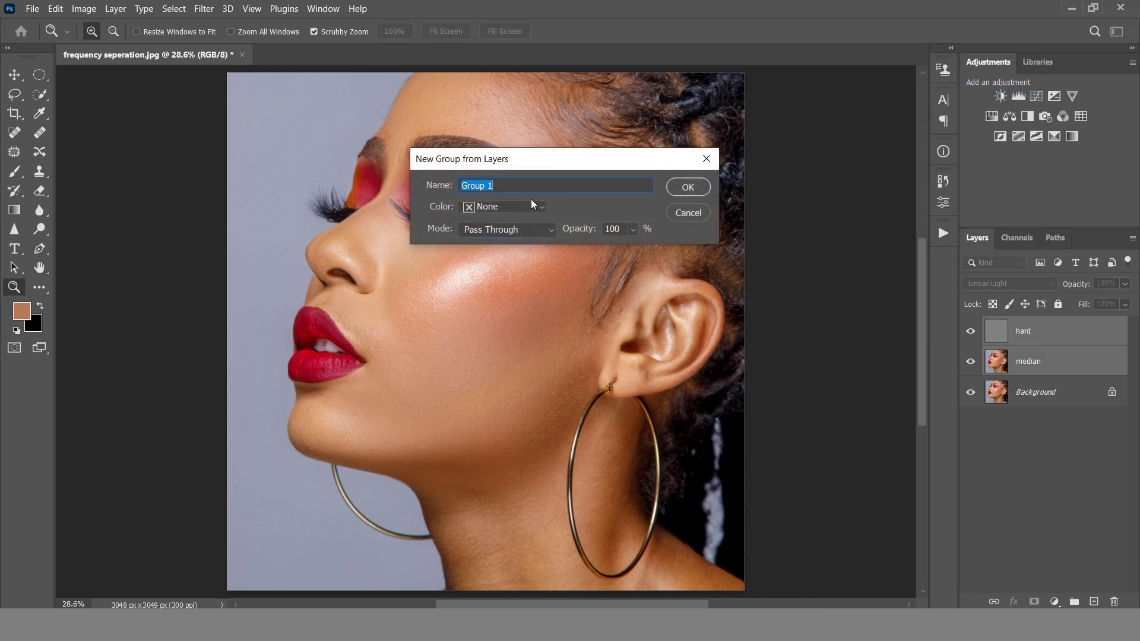
type("freq sep")
left_click(704, 186)
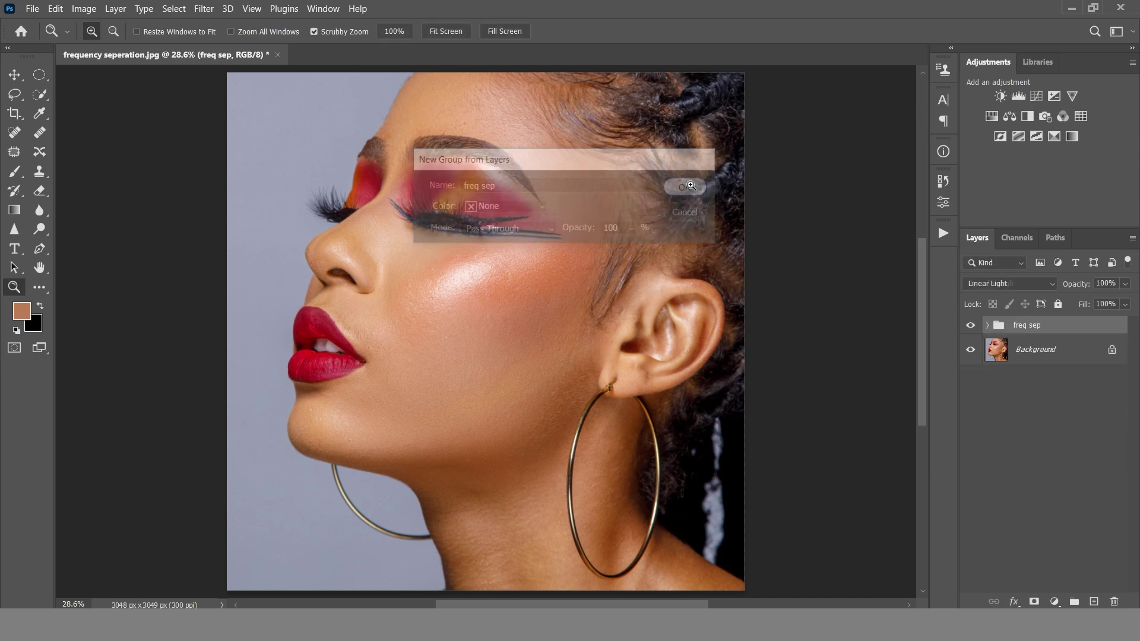
Step: Compare the cheek with the freq sep group hidden and shown
left_click(970, 326)
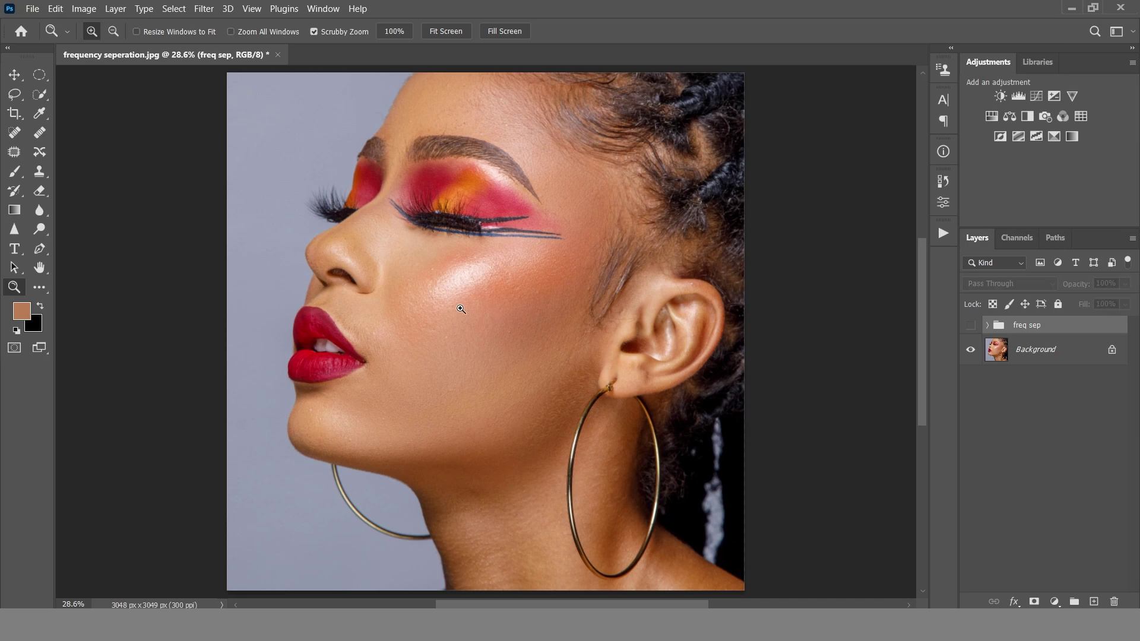
left_click_drag(460, 308, 489, 331)
left_click(970, 325)
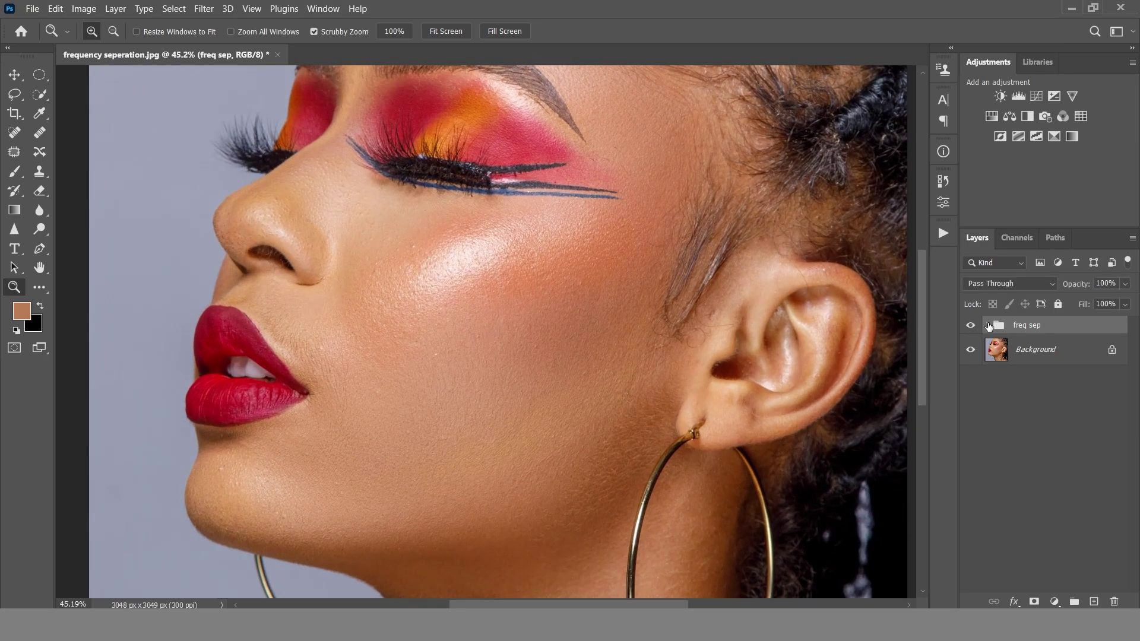
Step: Expand the freq sep group and inspect the median layer's cheek smoothing with the hard layer hidden, then restore the hard layer
left_click(989, 326)
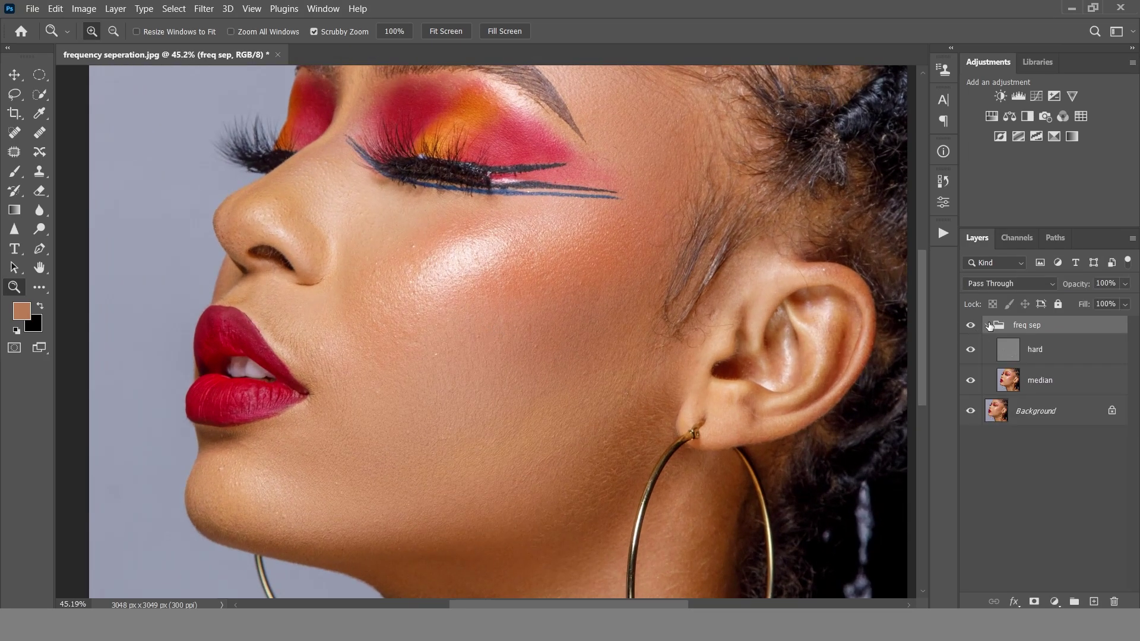
left_click(1040, 354)
left_click(1032, 381)
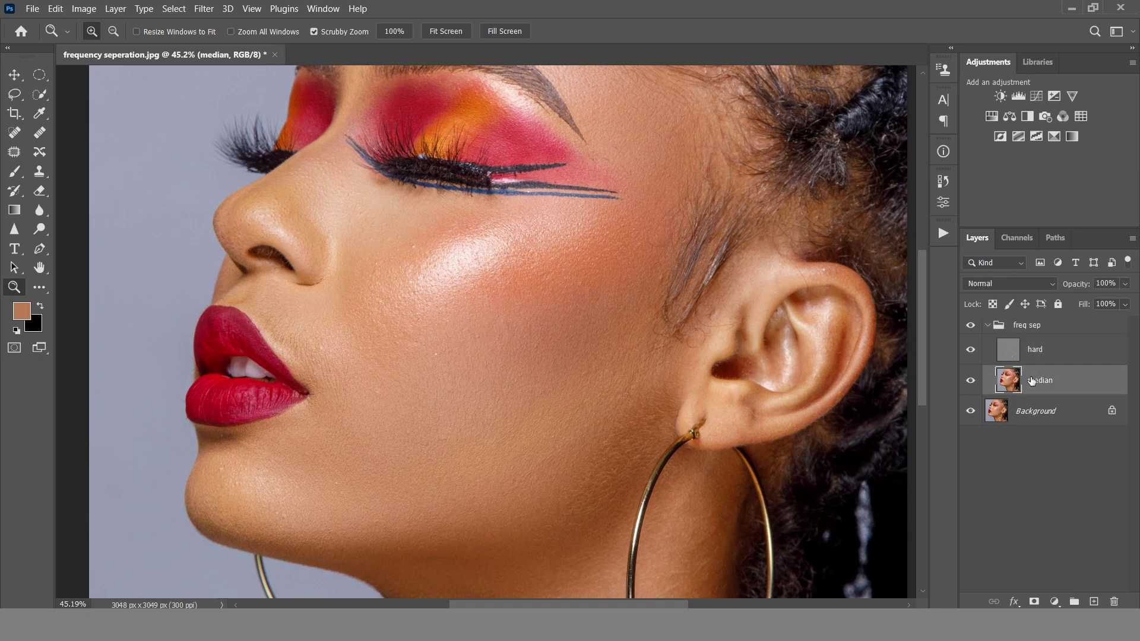
left_click(971, 350)
scroll(407, 392, "down", 1)
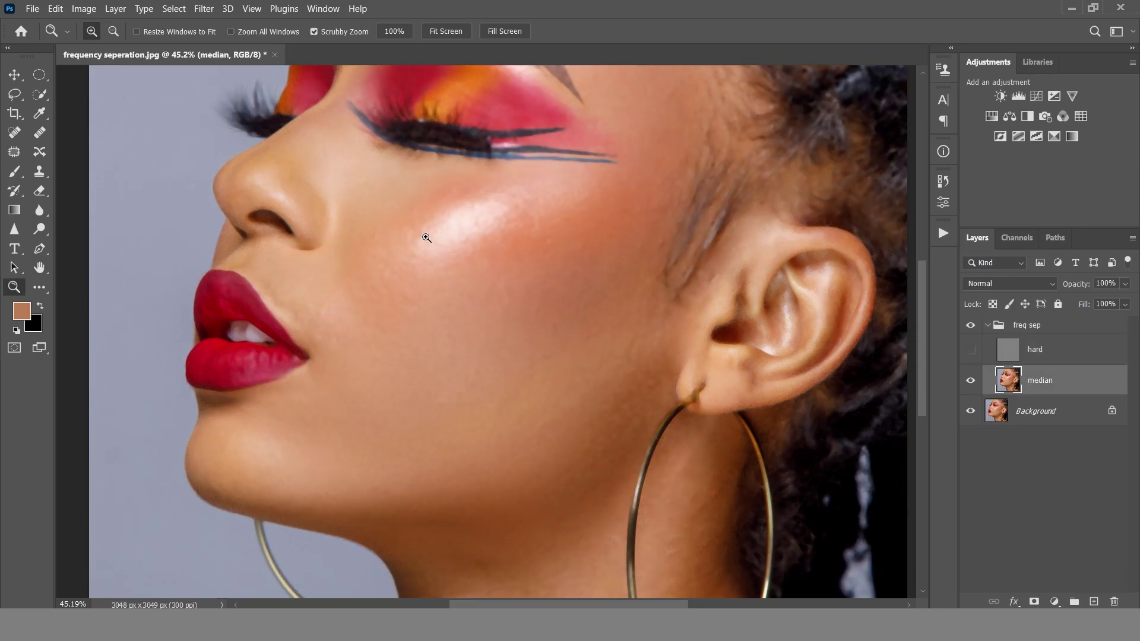
left_click_drag(426, 237, 453, 260)
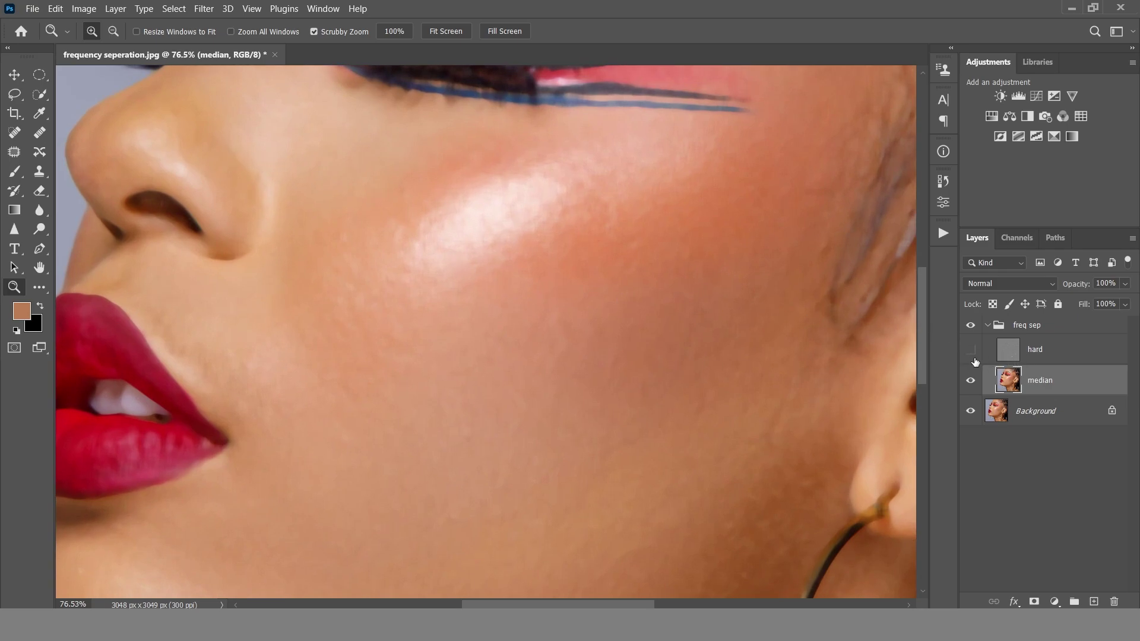
left_click(972, 351)
Step: Inspect the hard layer's skin texture with the median and Background layers hidden, and restore both layers
left_click(1032, 352)
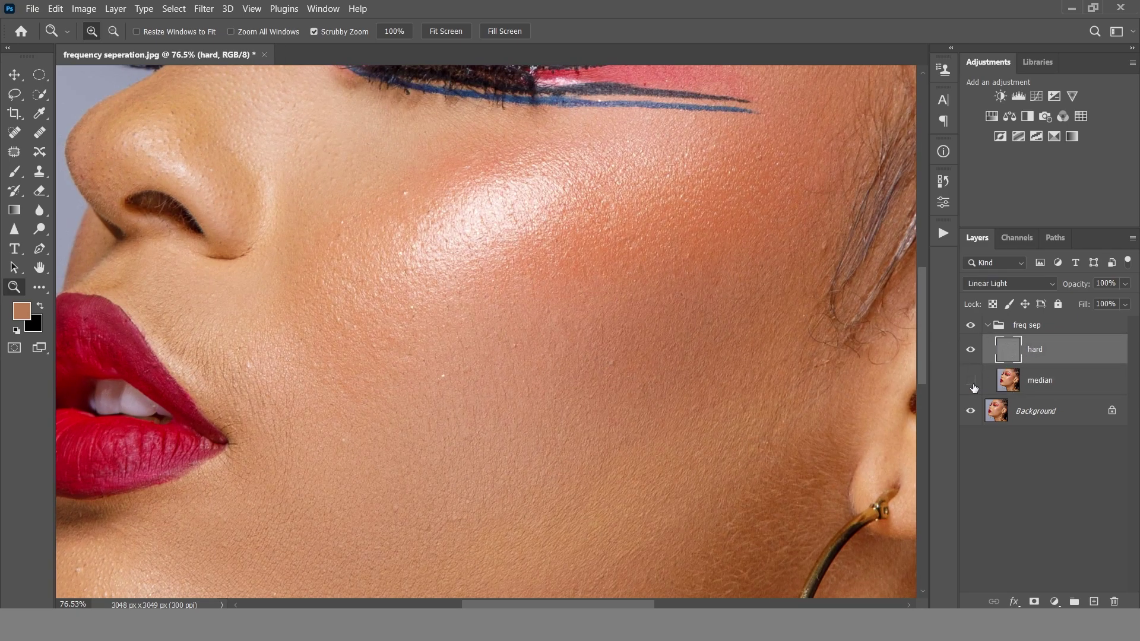
left_click(975, 415)
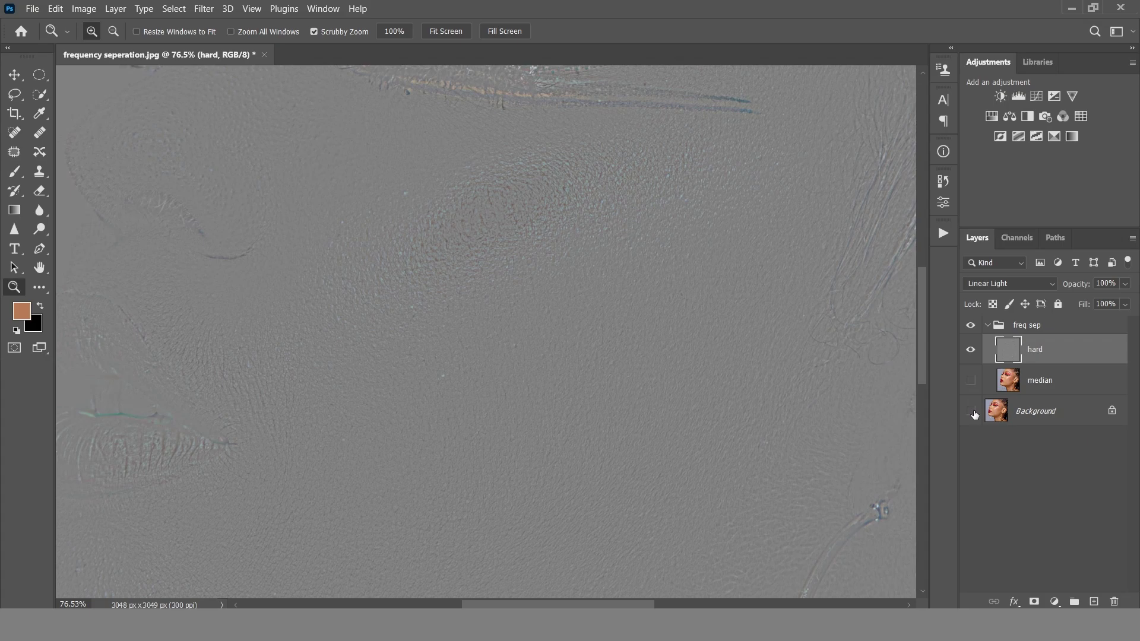
left_click(971, 411)
left_click(971, 381)
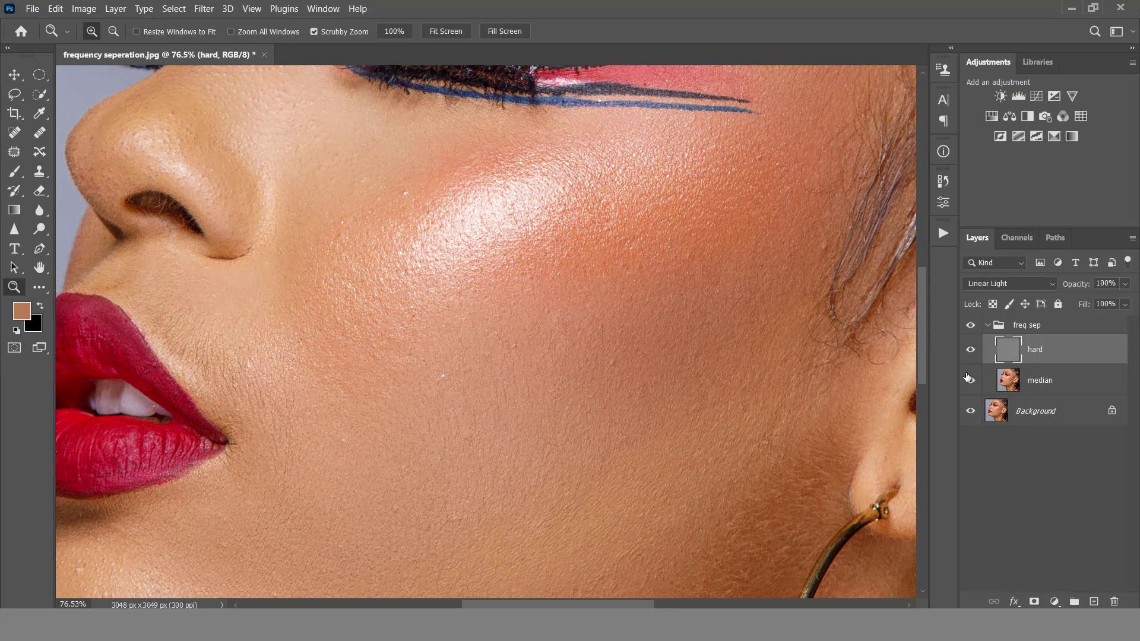
Step: Make the median layer active and hide the hard layer
left_click(1033, 380)
left_click(252, 8)
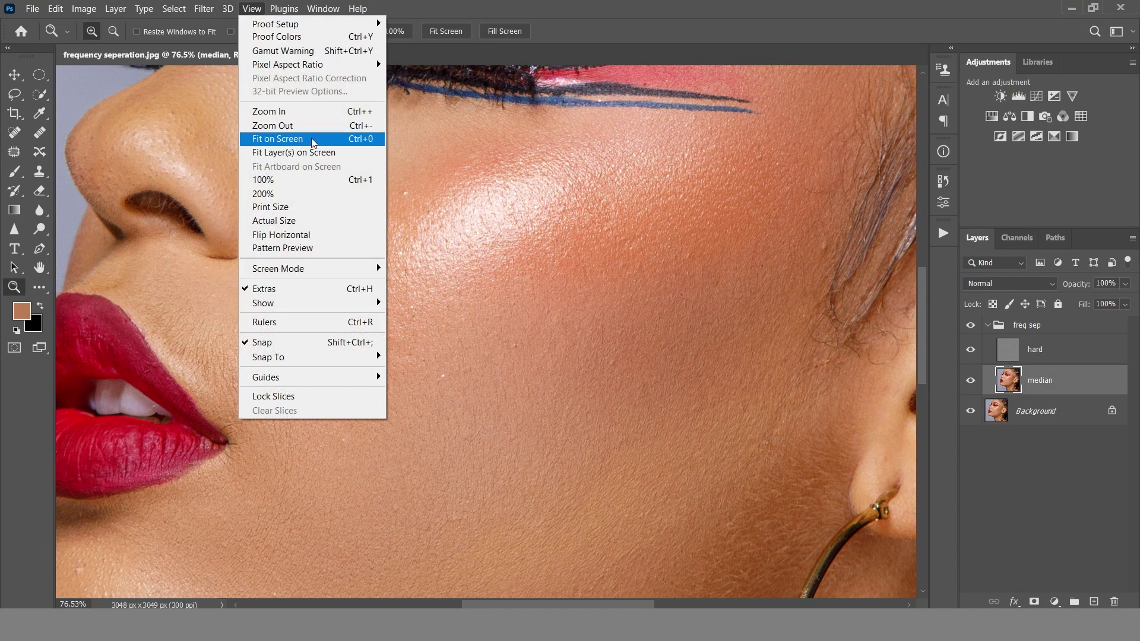
left_click(314, 139)
scroll(464, 260, "up", 4)
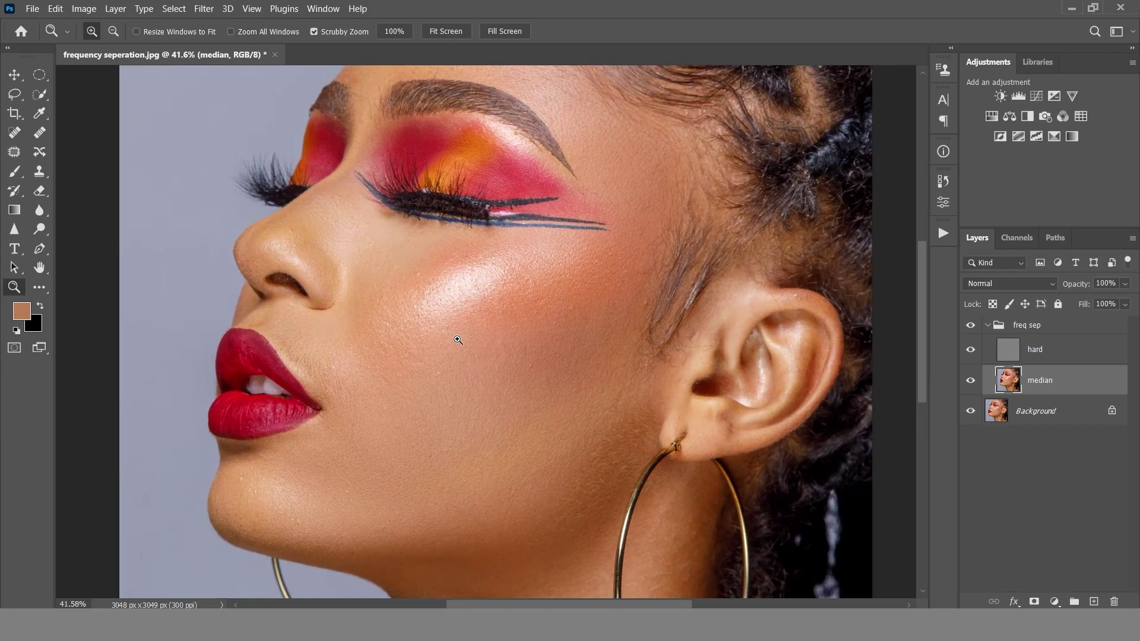
scroll(468, 319, "down", 2)
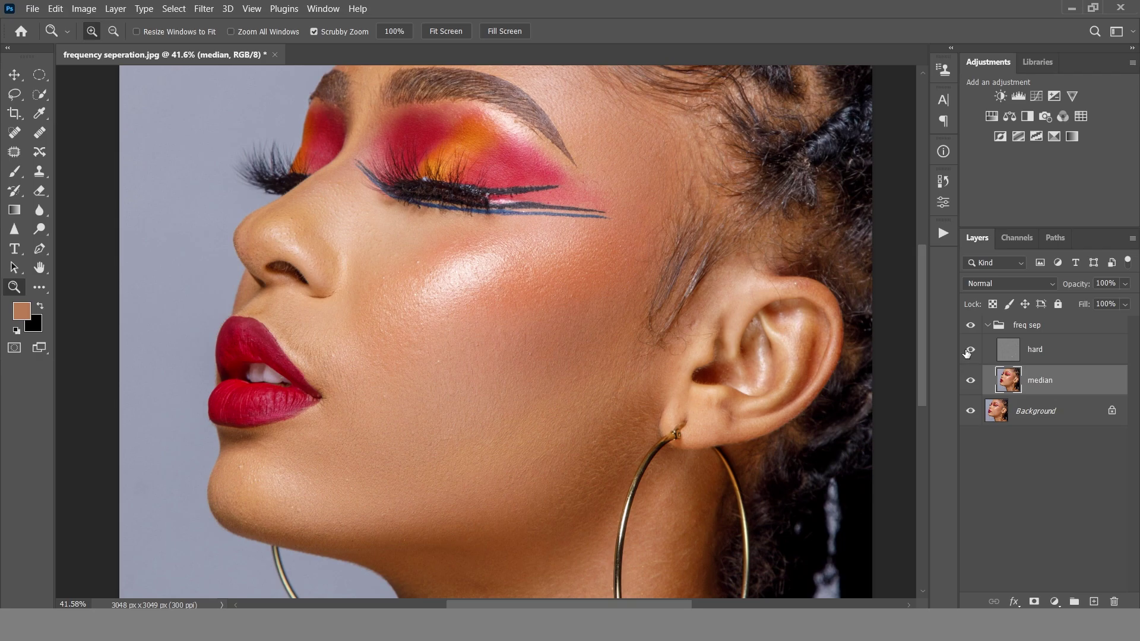
scroll(508, 364, "up", 3)
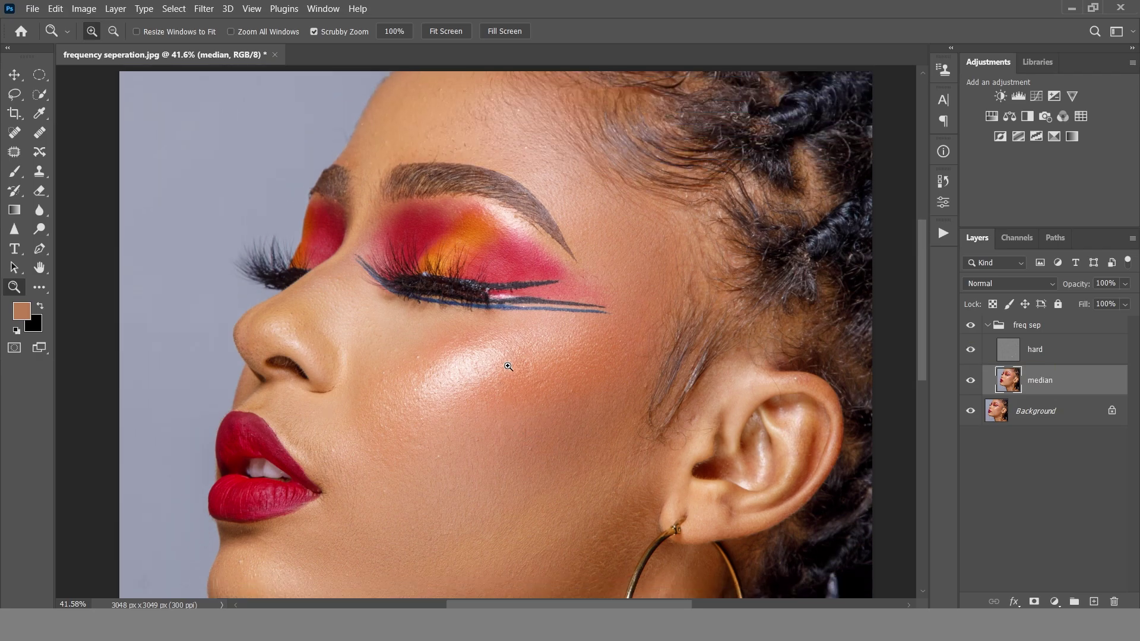
scroll(508, 366, "down", 3)
left_click(969, 350)
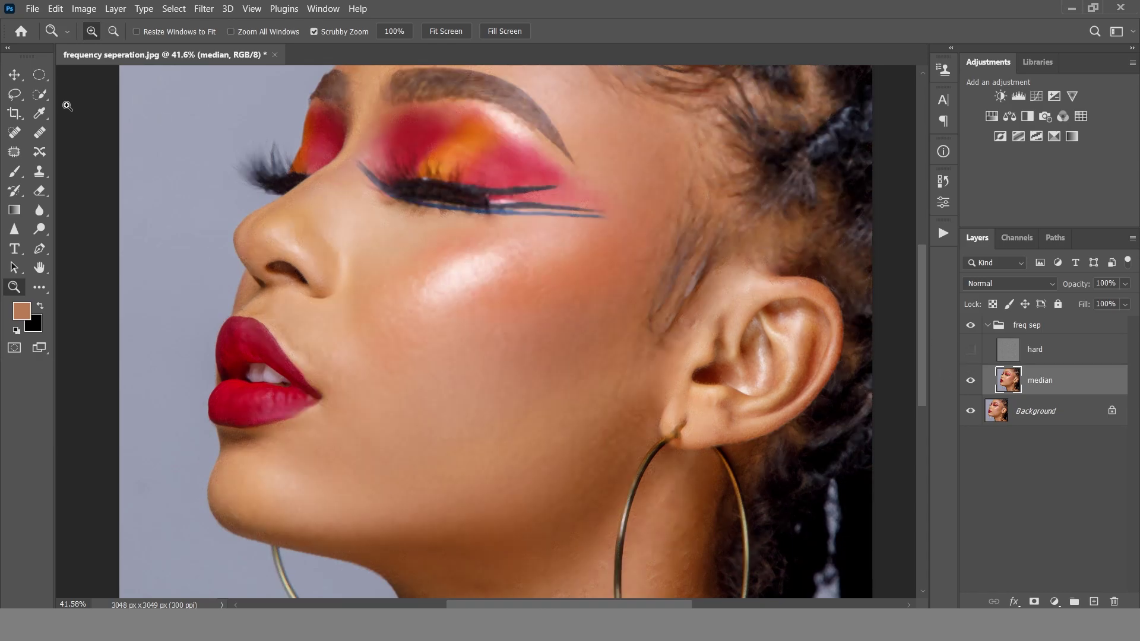
Step: Select the lower cheek from the chin up toward the temple with the Lasso tool and feather the selection by 30 pixels
left_click(15, 94)
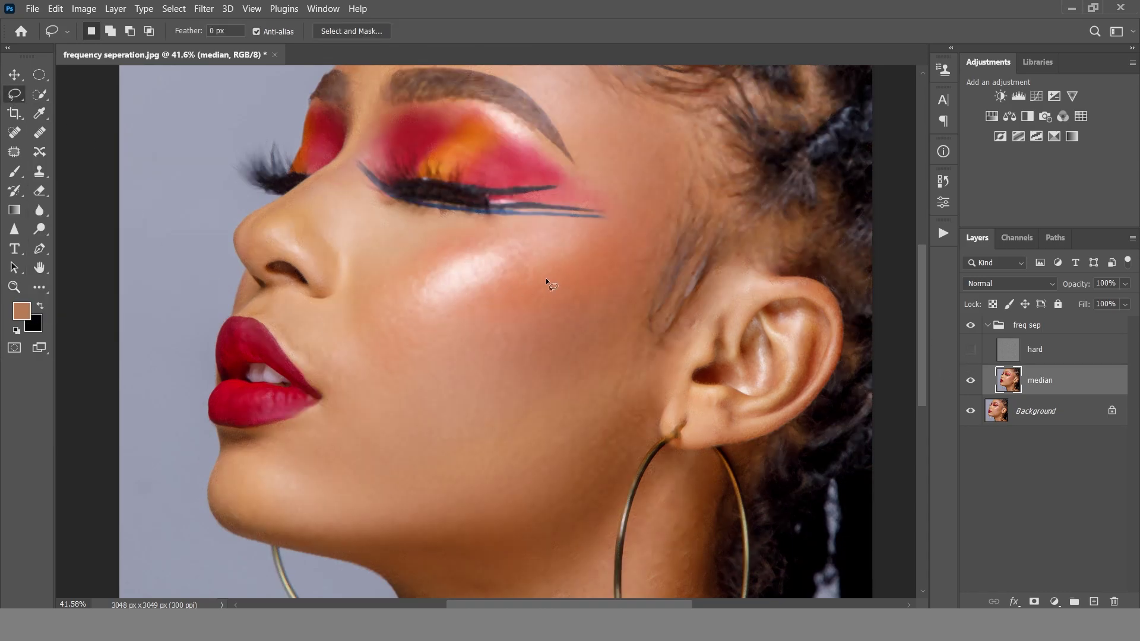
left_click_drag(587, 271, 368, 385)
mouse_move(239, 516)
left_mouse_down()
mouse_move(379, 523)
mouse_move(529, 485)
left_mouse_up()
left_click_drag(646, 351, 594, 263)
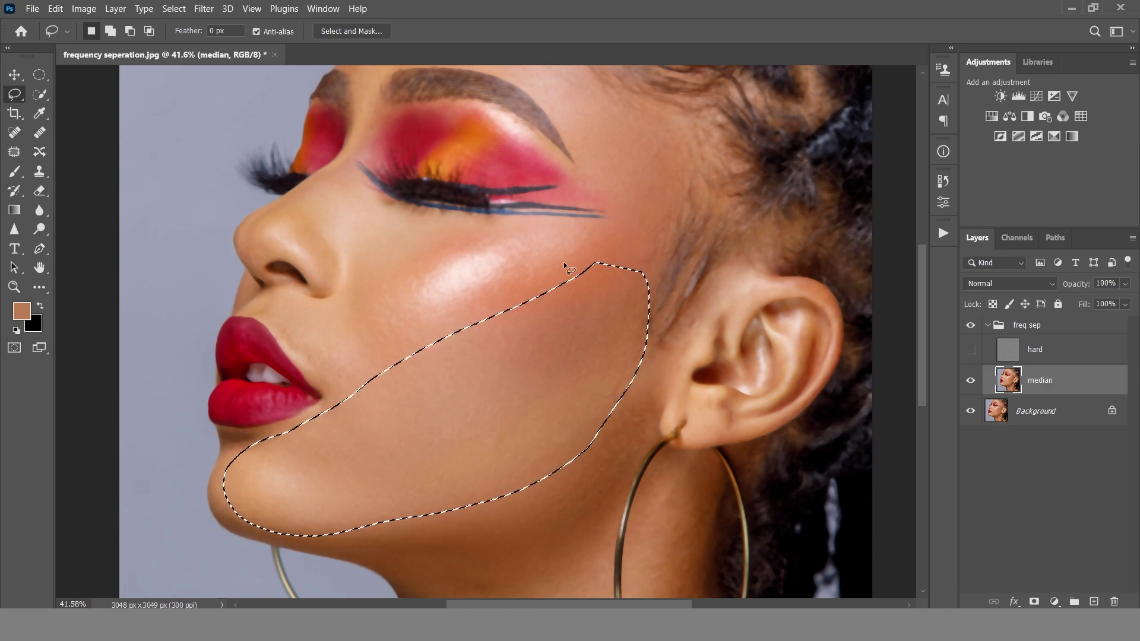
right_click(475, 363)
left_click(510, 104)
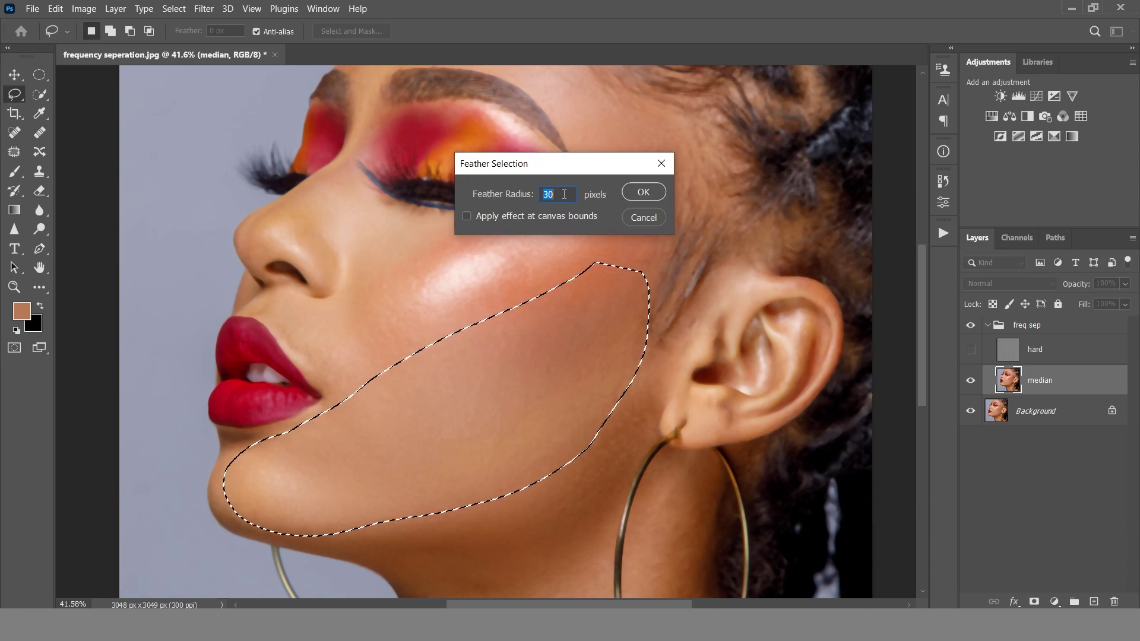
left_click(643, 192)
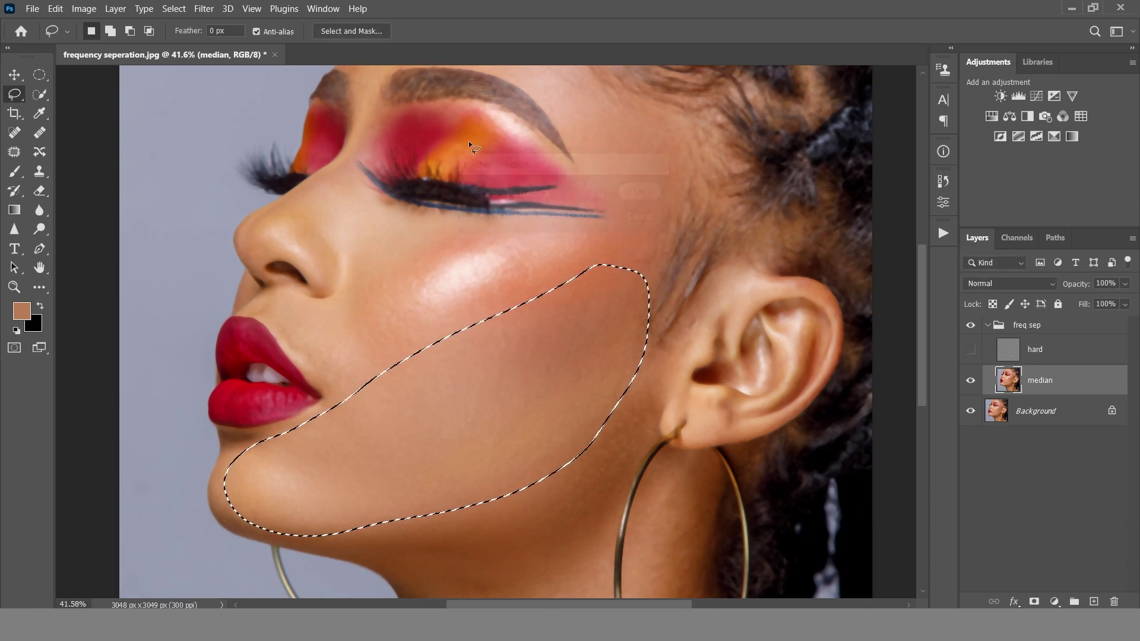
Step: Apply a Gaussian Blur with a 30-pixel radius to the selected lower cheek, clear the selection and show the hard layer
left_click(203, 8)
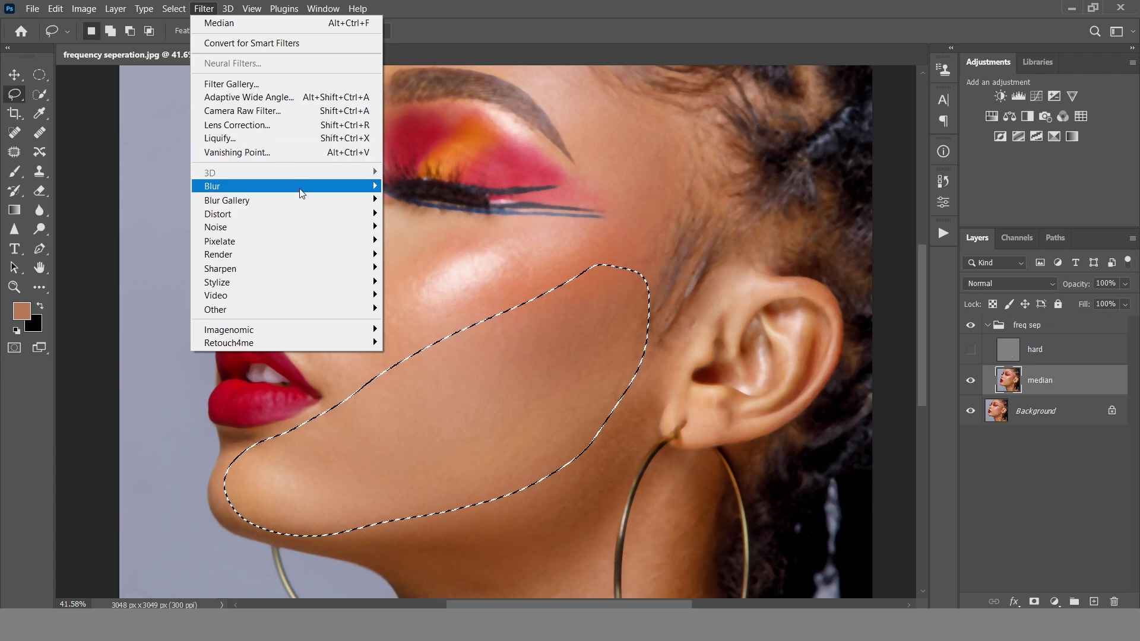
mouse_move(333, 187)
left_click(418, 246)
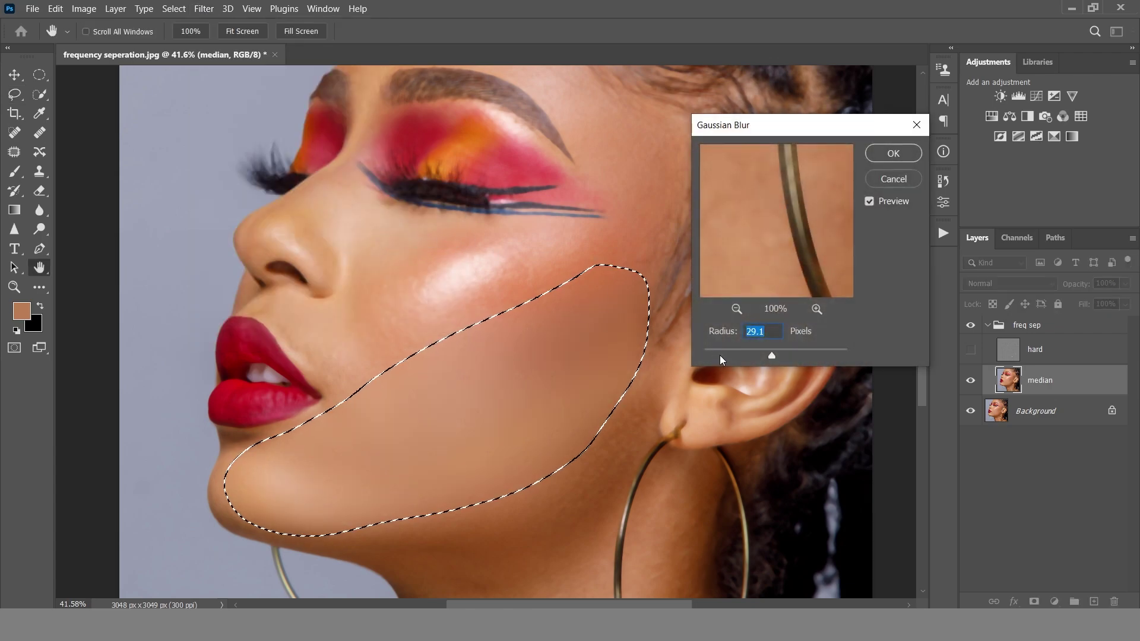
type("30")
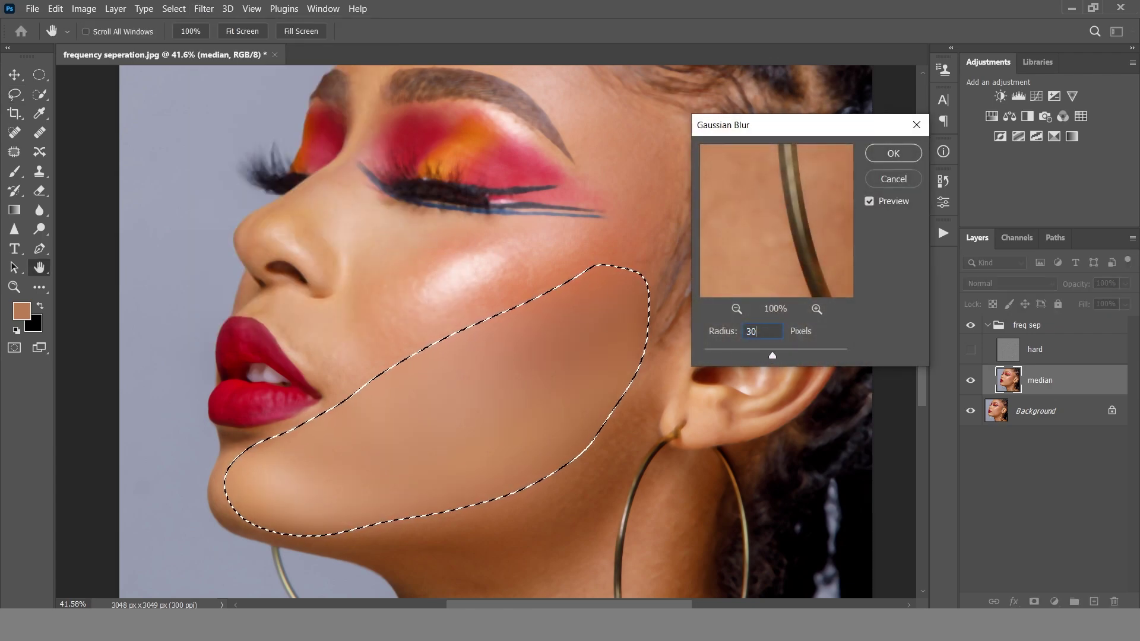
left_click(907, 155)
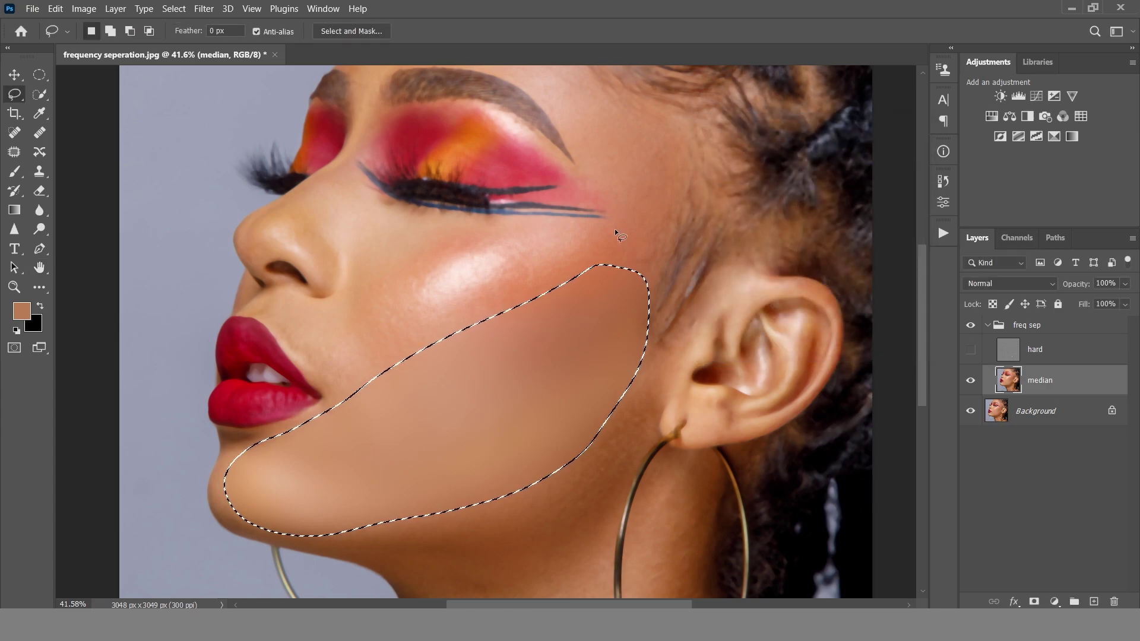
key("ctrl+d")
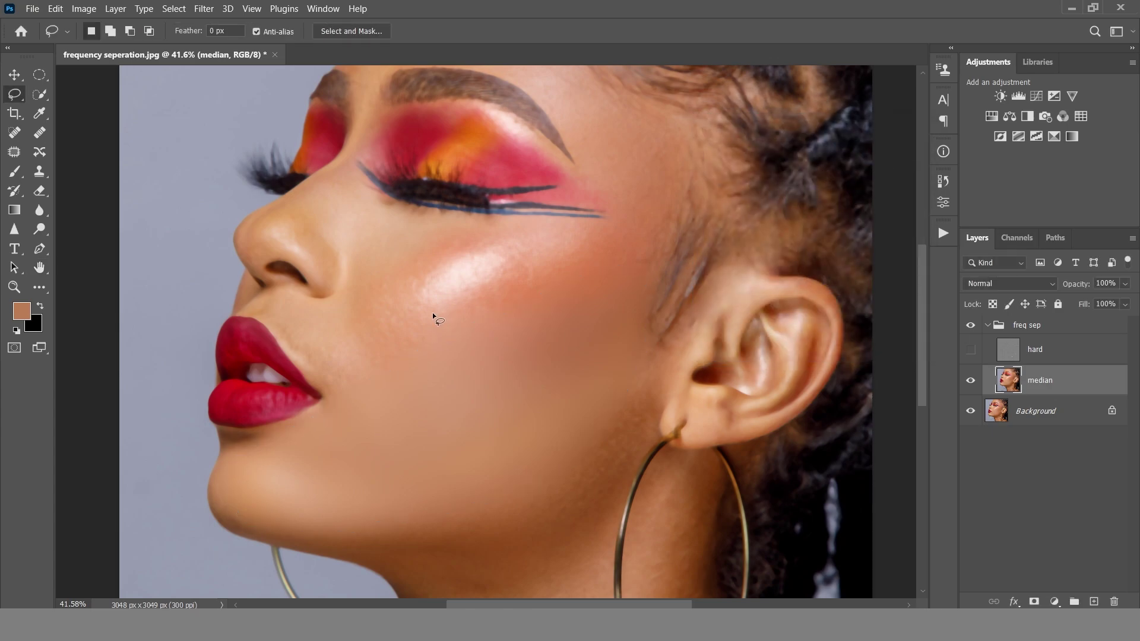
left_click(971, 350)
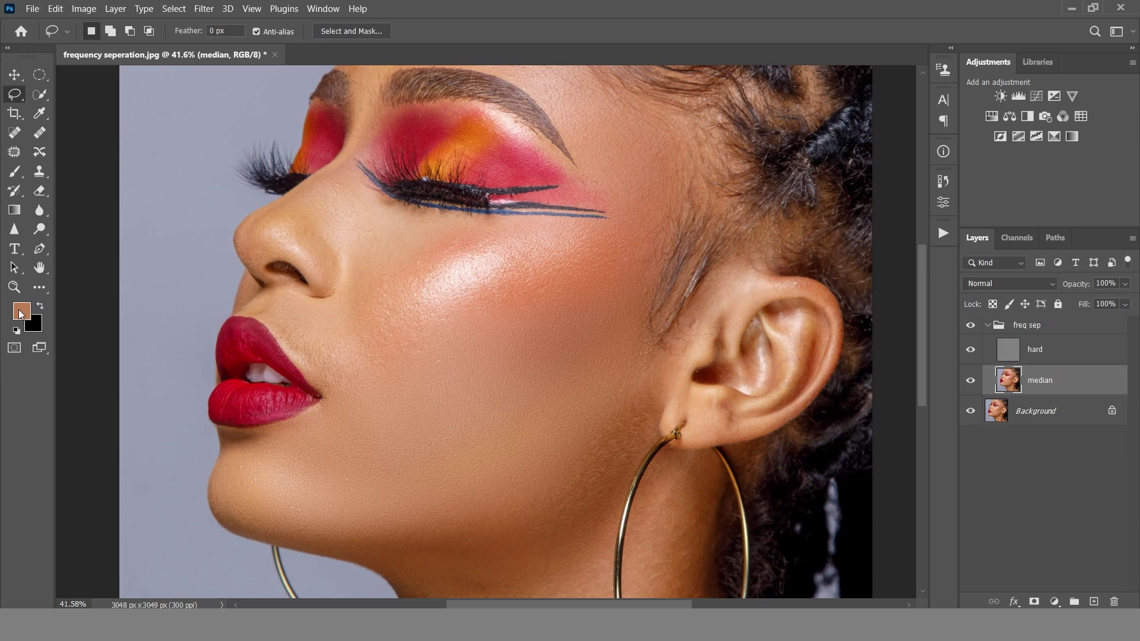
Step: Compare the blurred lower cheek up close with the freq sep group hidden and shown
left_click(15, 287)
left_click_drag(501, 405, 519, 409)
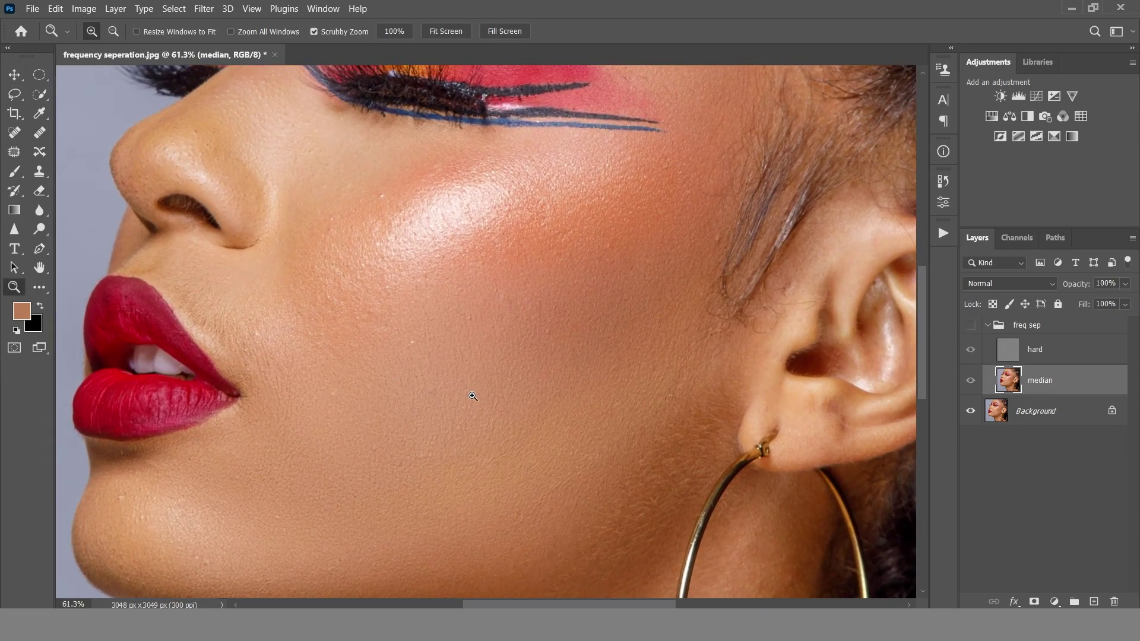
left_click(971, 325)
scroll(290, 330, "up", 2)
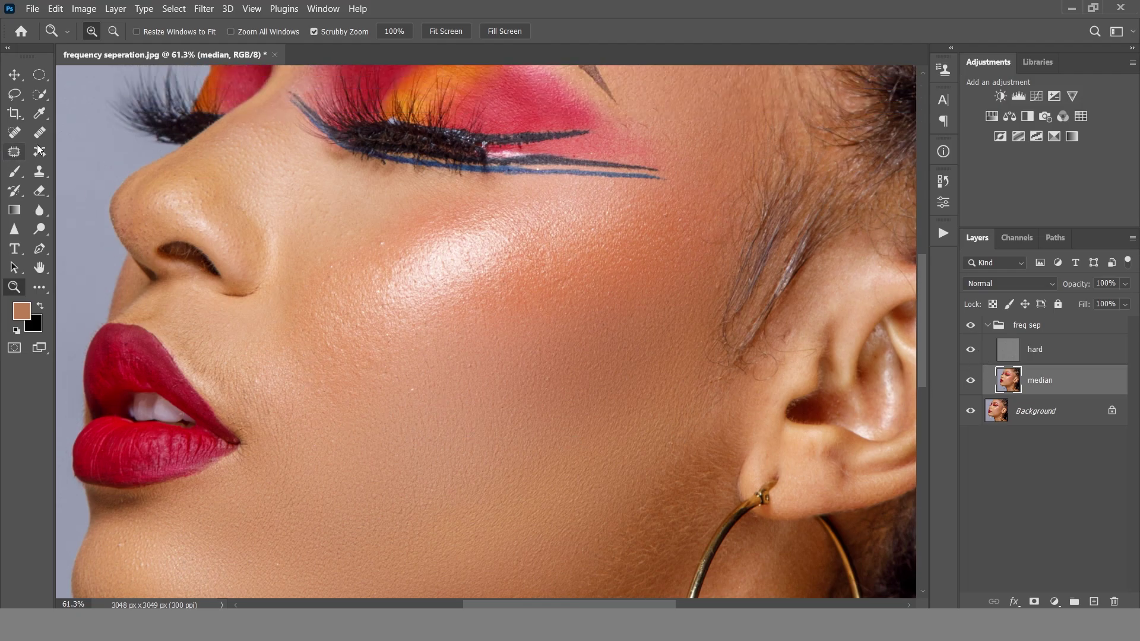
left_click(21, 99)
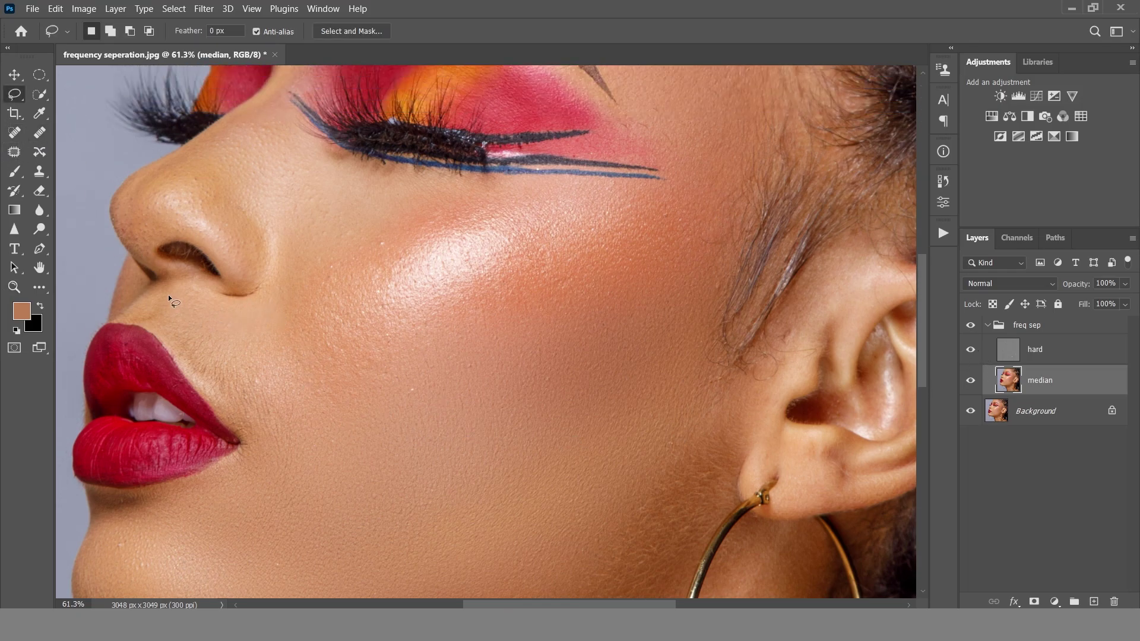
left_click_drag(216, 407, 287, 452)
mouse_move(280, 359)
left_mouse_down()
mouse_move(178, 291)
mouse_move(273, 214)
mouse_move(229, 236)
left_mouse_up()
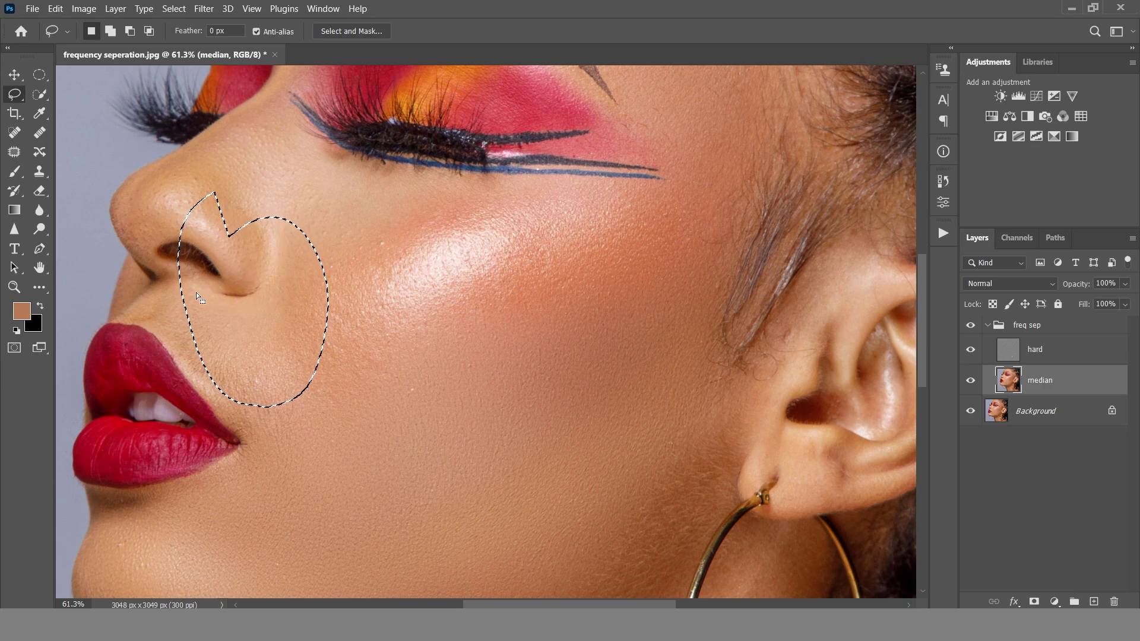
left_click(299, 198)
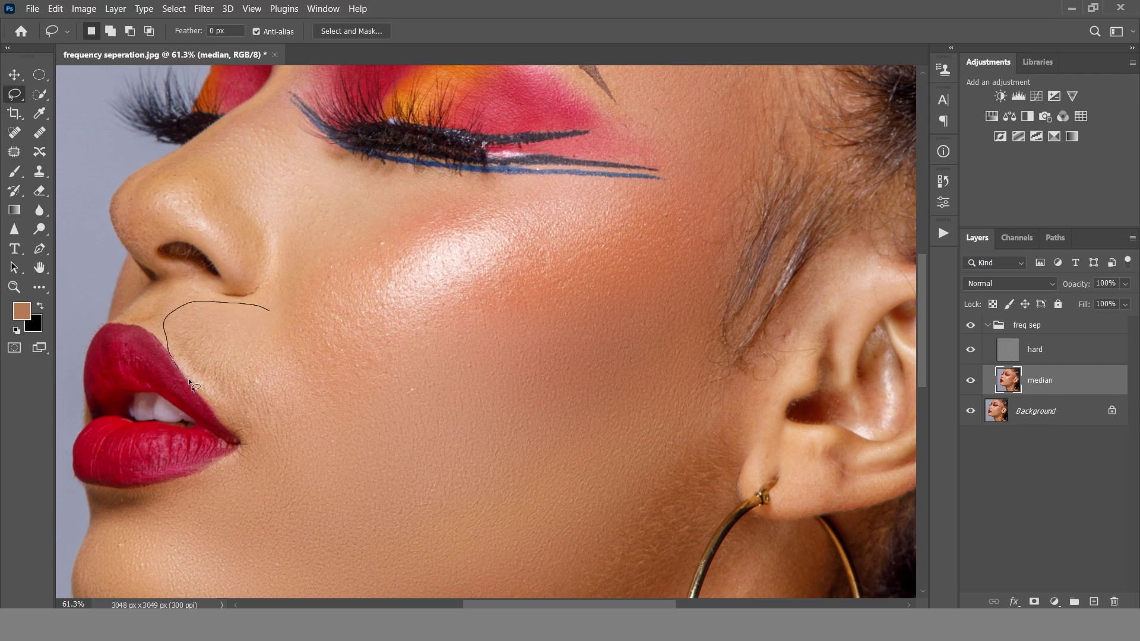
Step: Lasso the skin between the nose and the upper lip on the median layer and feather the selection by 30 pixels
mouse_move(188, 379)
left_mouse_down()
mouse_move(255, 436)
mouse_move(302, 411)
mouse_move(272, 307)
left_mouse_up()
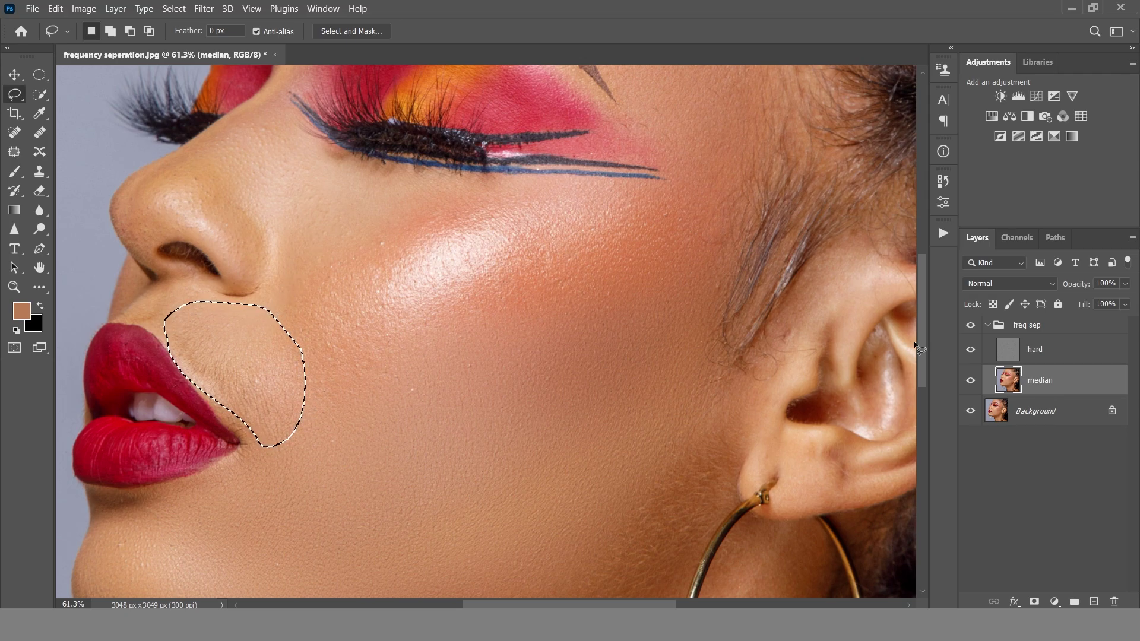
right_click(241, 359)
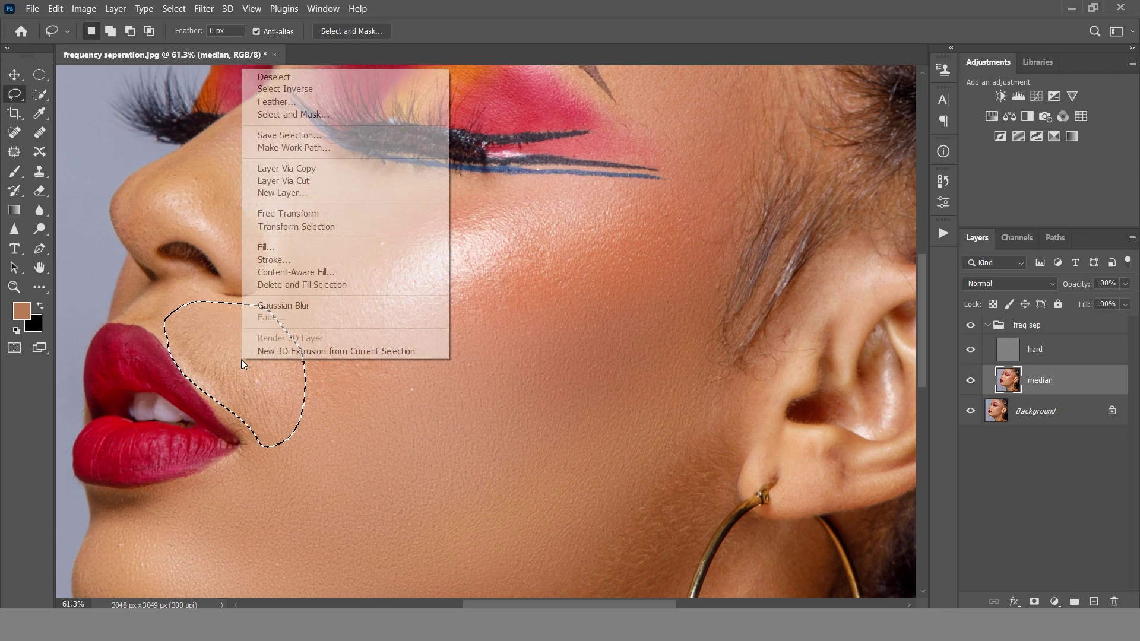
left_click(296, 102)
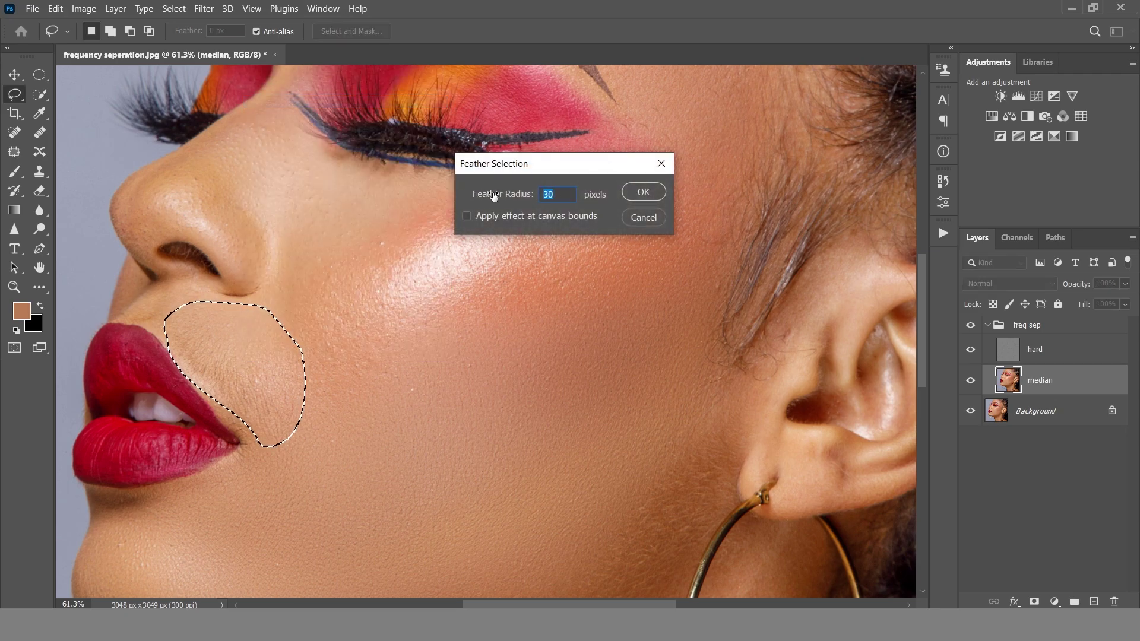
left_click(640, 193)
Step: Blur the selected skin above the upper lip with a 30-pixel Gaussian Blur and clear the selection
left_click(203, 9)
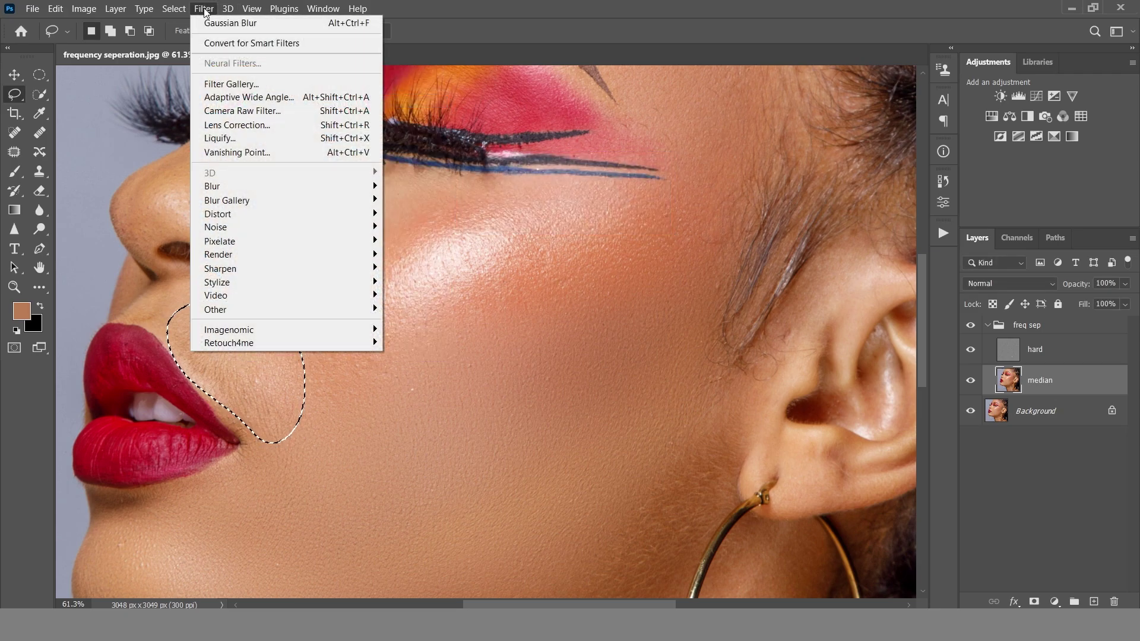
left_click(421, 241)
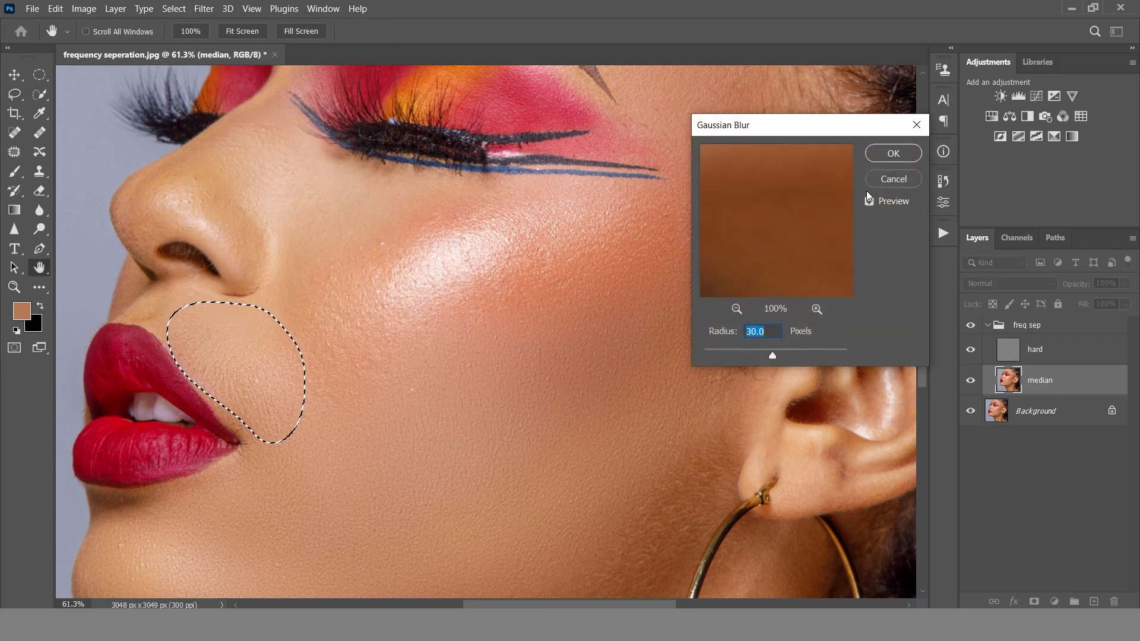
left_click(893, 153)
key("ctrl+d")
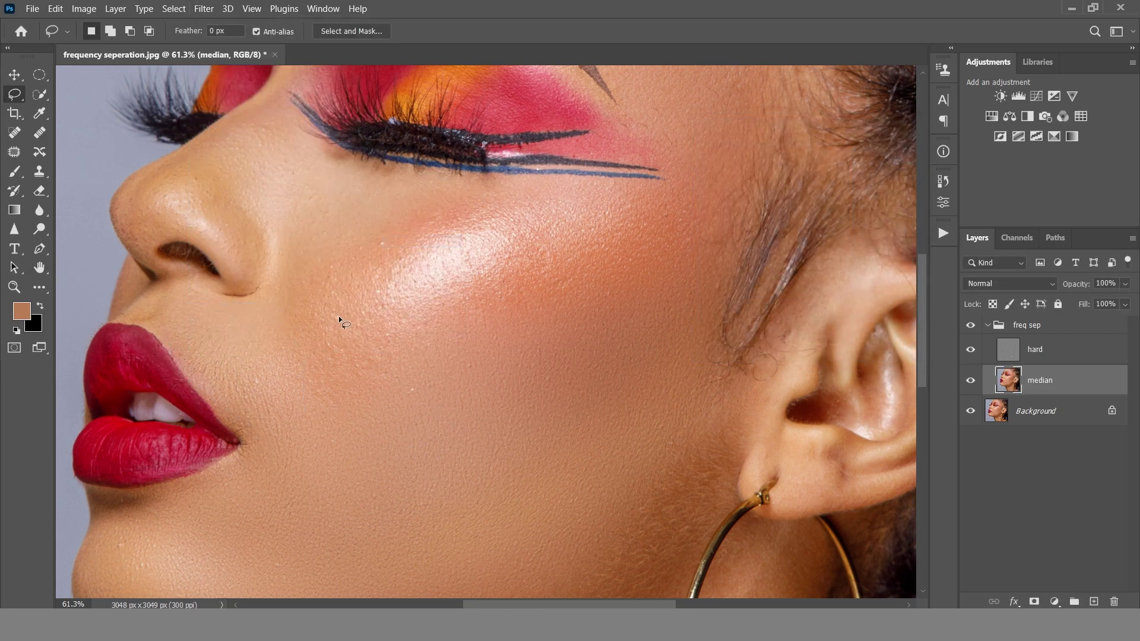
Step: Lasso the skin area below the eye, from beside the nose across to the cheek highlight
mouse_move(477, 230)
left_mouse_down()
mouse_move(447, 193)
mouse_move(307, 187)
left_mouse_up()
scroll(528, 316, "up", 2)
scroll(523, 320, "up", 3)
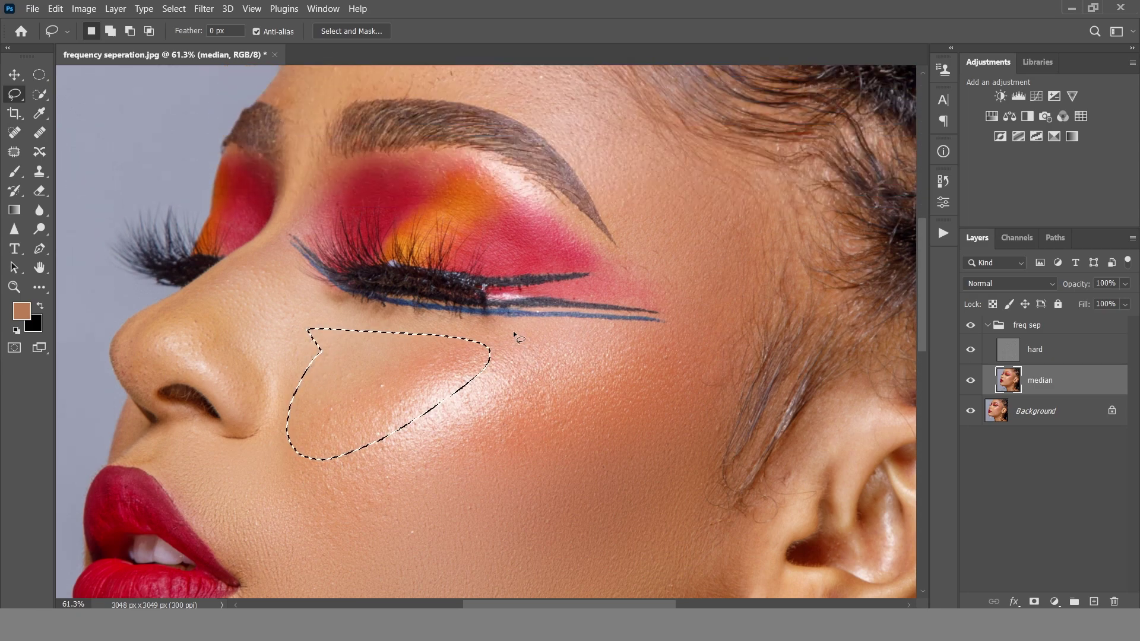
scroll(422, 418, "down", 2)
scroll(422, 419, "down", 2)
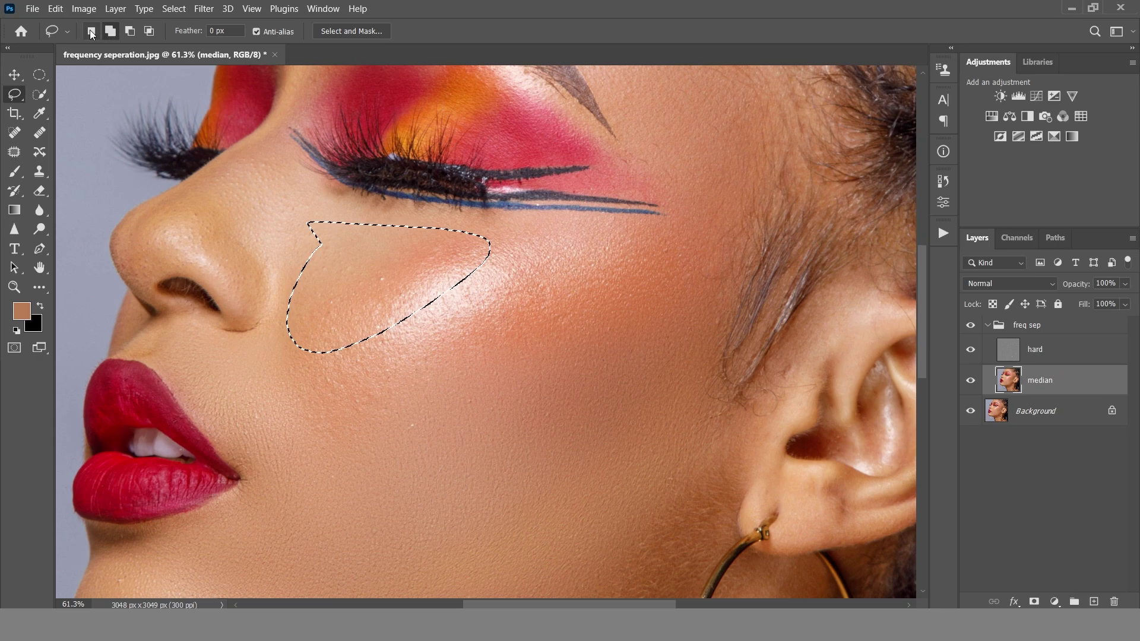
Step: Add the outer cheekbone, forehead, temple and skin beside the nose bridge to the existing lasso selection on the median layer
left_click(109, 31)
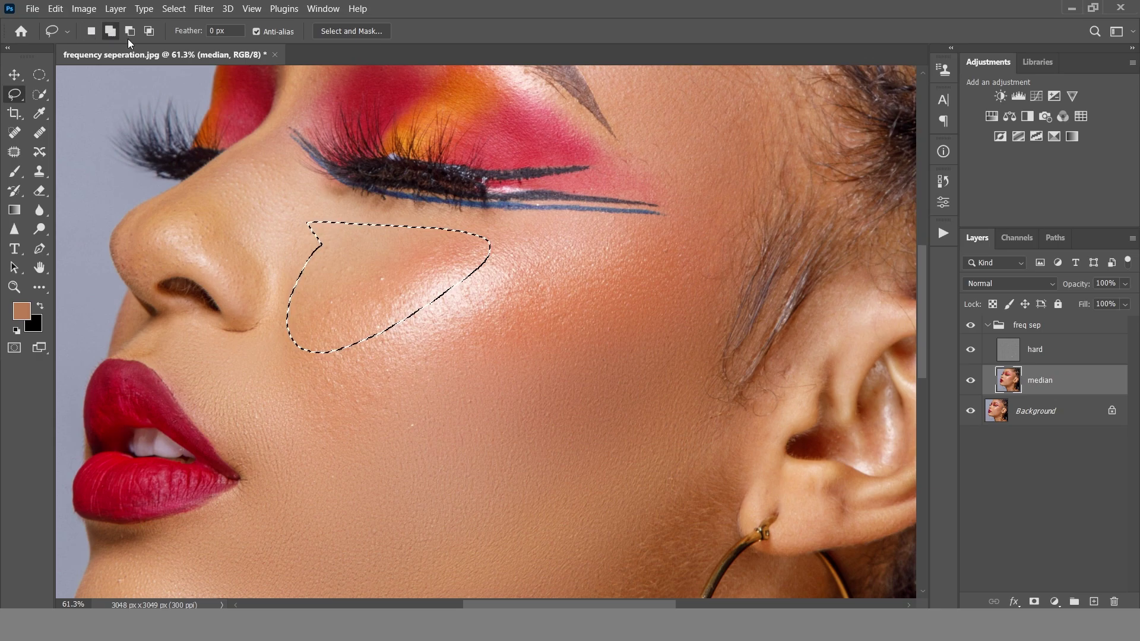
left_click_drag(692, 311, 588, 219)
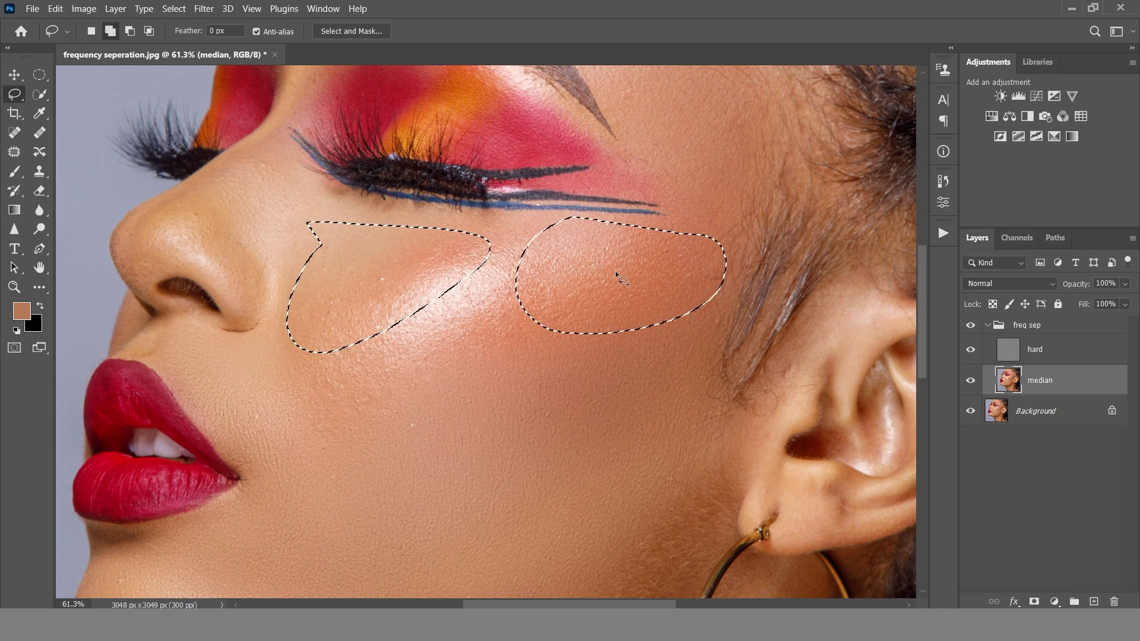
scroll(575, 151, "up", 5)
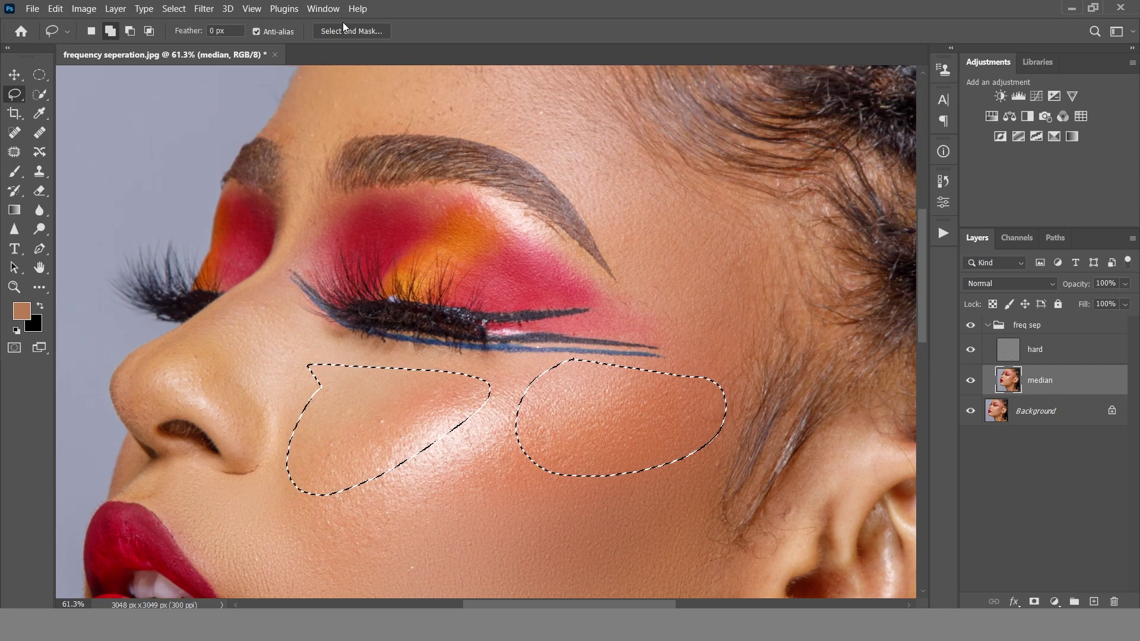
left_click(252, 8)
left_click(333, 139)
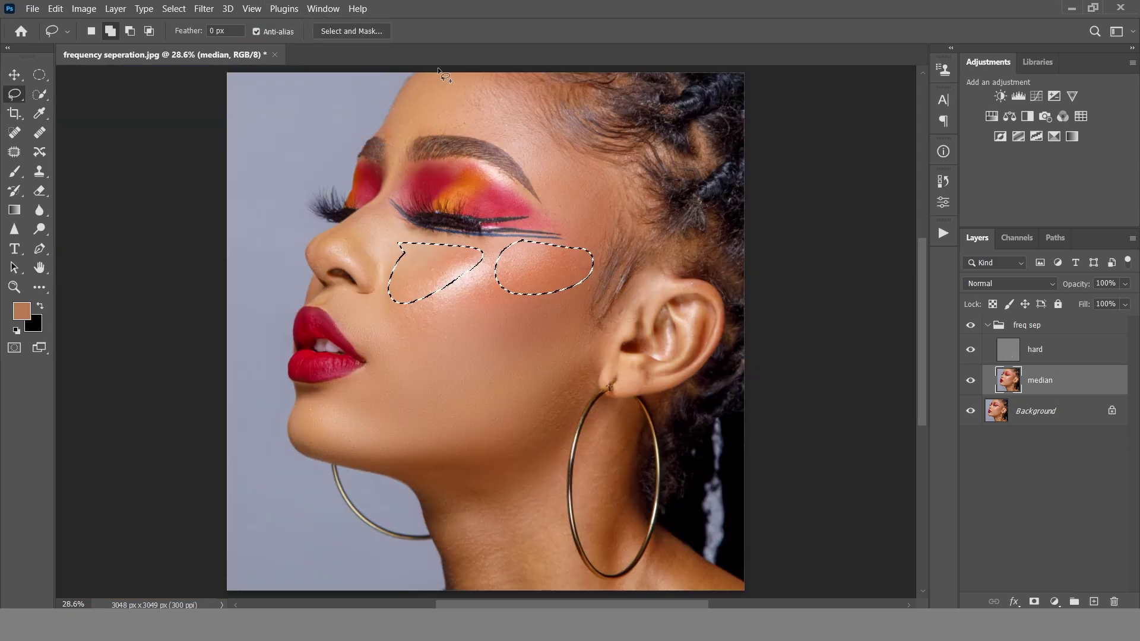
left_click_drag(435, 72, 406, 133)
left_click_drag(500, 68, 504, 69)
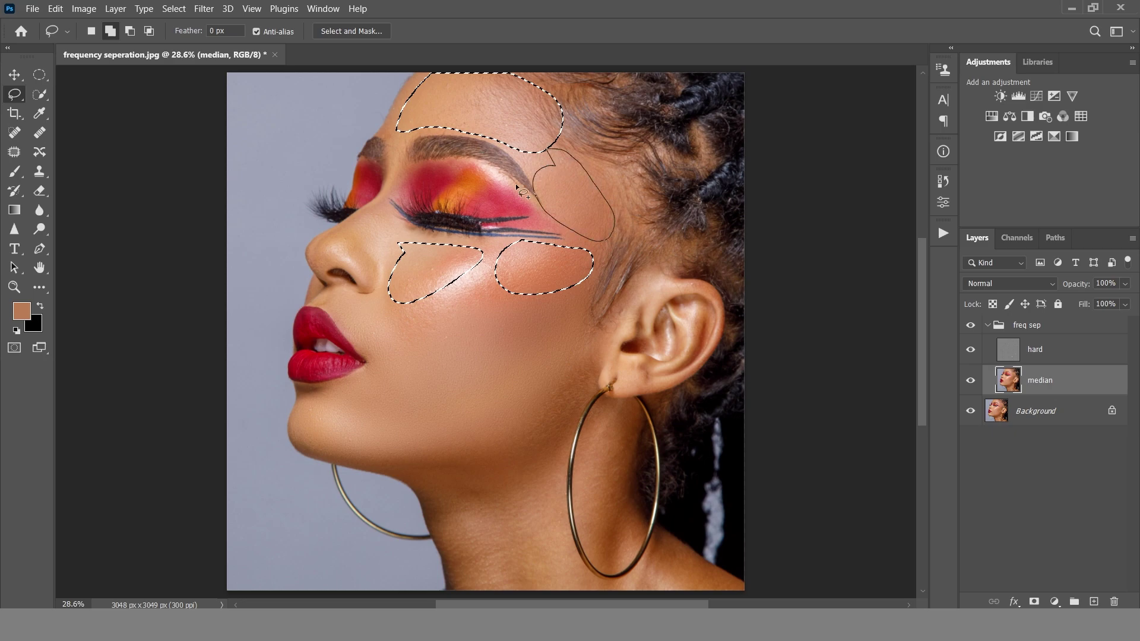
left_click_drag(516, 185, 524, 190)
mouse_move(369, 213)
left_mouse_down()
mouse_move(369, 247)
mouse_move(405, 232)
mouse_move(375, 213)
left_mouse_up()
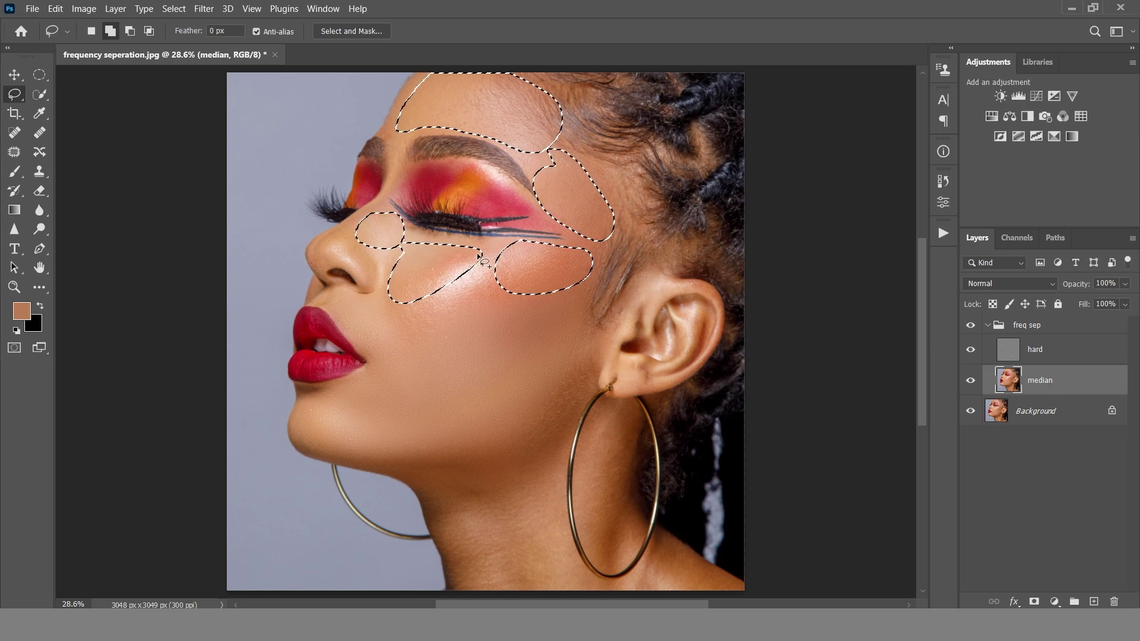
Step: Feather the combined facial skin selection by 30 pixels
right_click(441, 259)
left_click(494, 291)
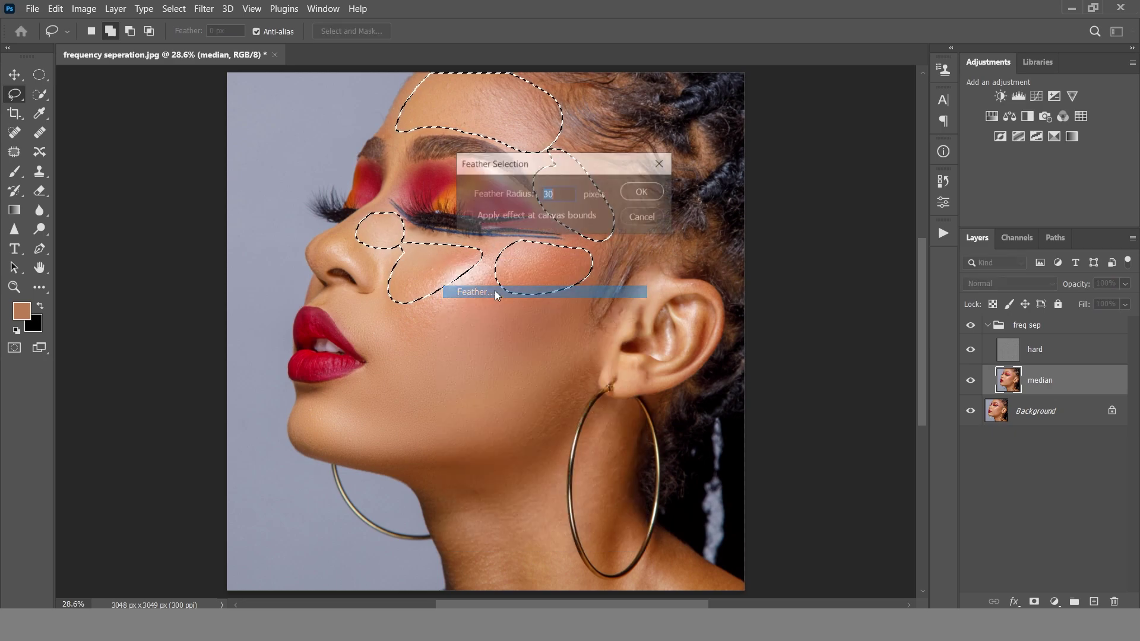
left_click(628, 194)
Step: Reapply the last Gaussian Blur to the feathered facial areas and clear the selection
left_click(201, 9)
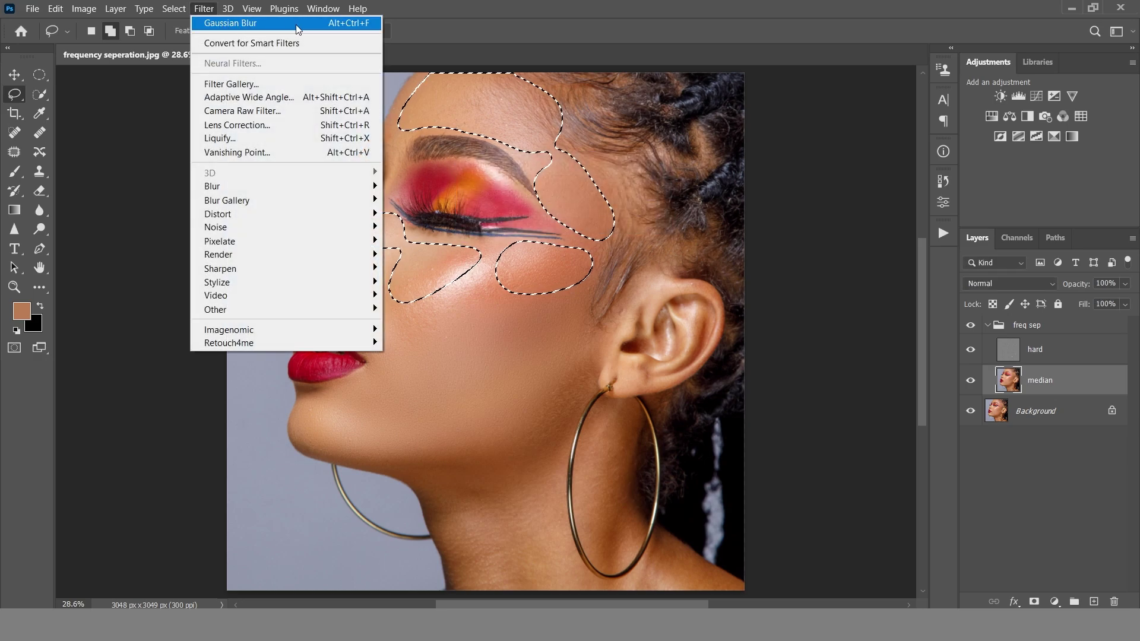
left_click(249, 29)
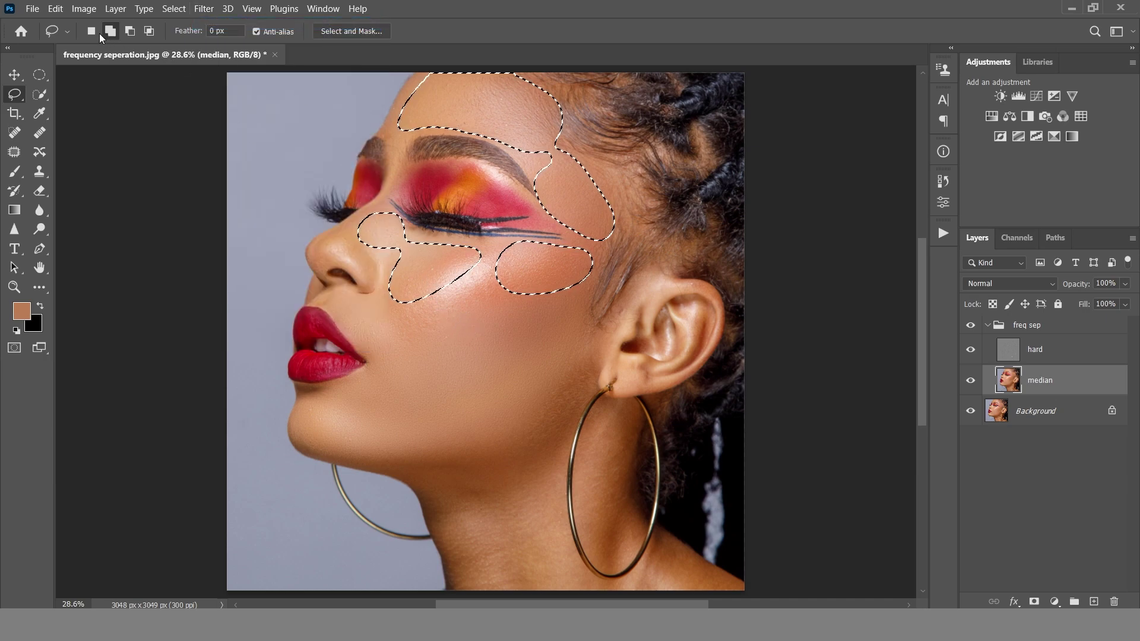
left_click(174, 8)
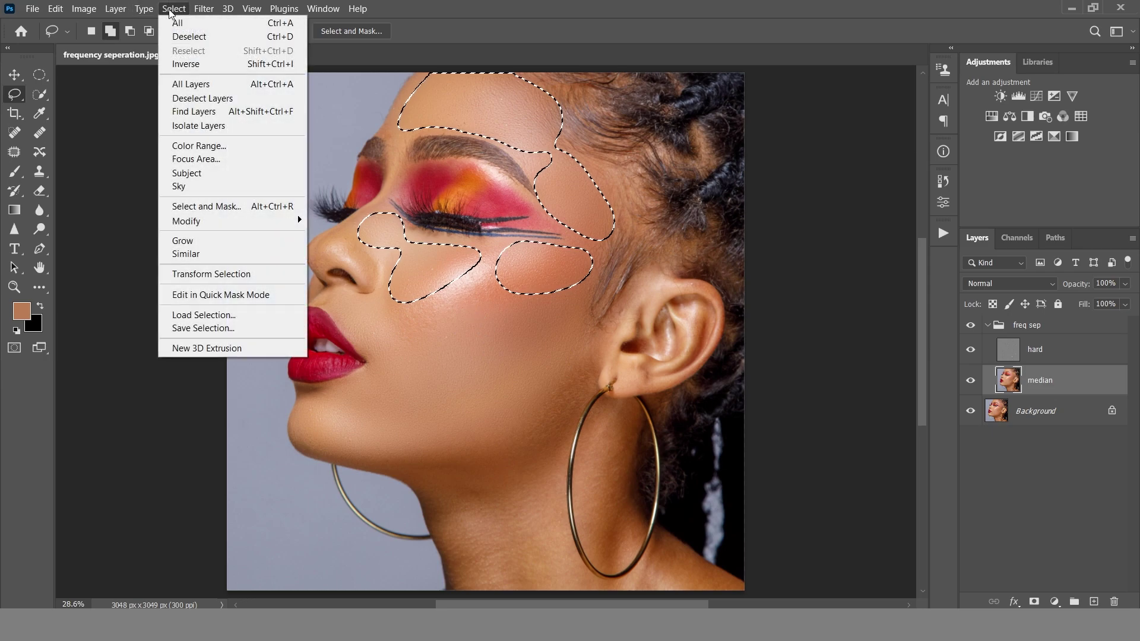
left_click(190, 36)
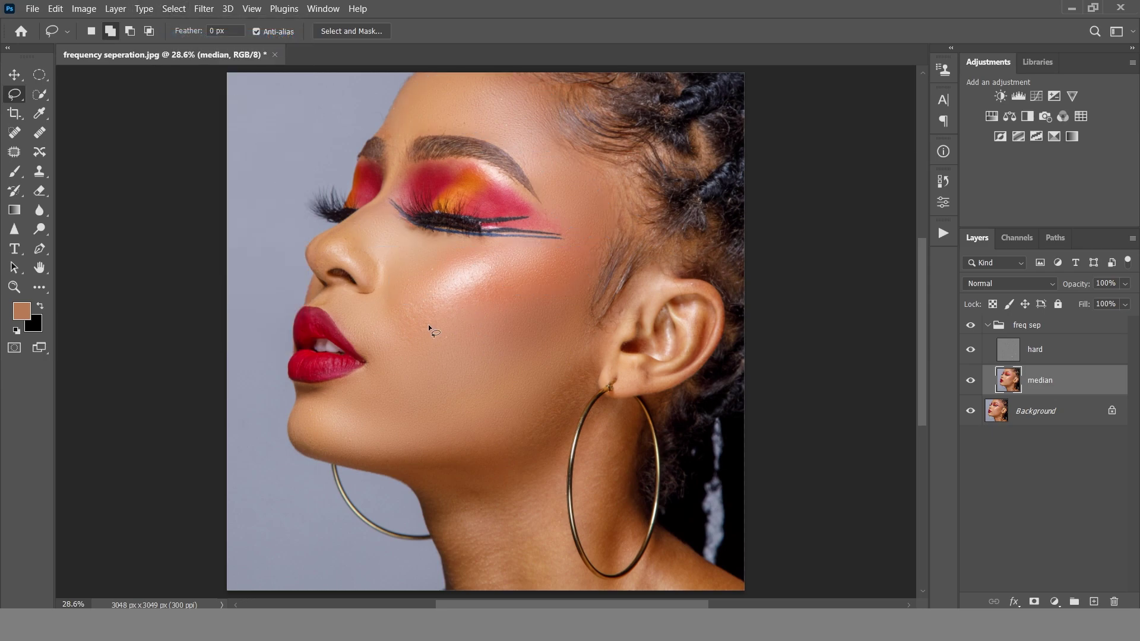
Step: Lasso the remaining uneven skin around the cheek highlight, reapply the last Gaussian Blur and deselect, restoring single-selection mode for the lasso
left_click_drag(505, 261, 505, 264)
left_click(203, 8)
left_click(223, 25)
left_click(91, 31)
left_click(174, 8)
left_click(190, 35)
Step: Lasso the neck skin below the jaw on the median layer and feather the selection
scroll(563, 475, "down", 2)
left_click_drag(570, 354, 469, 389)
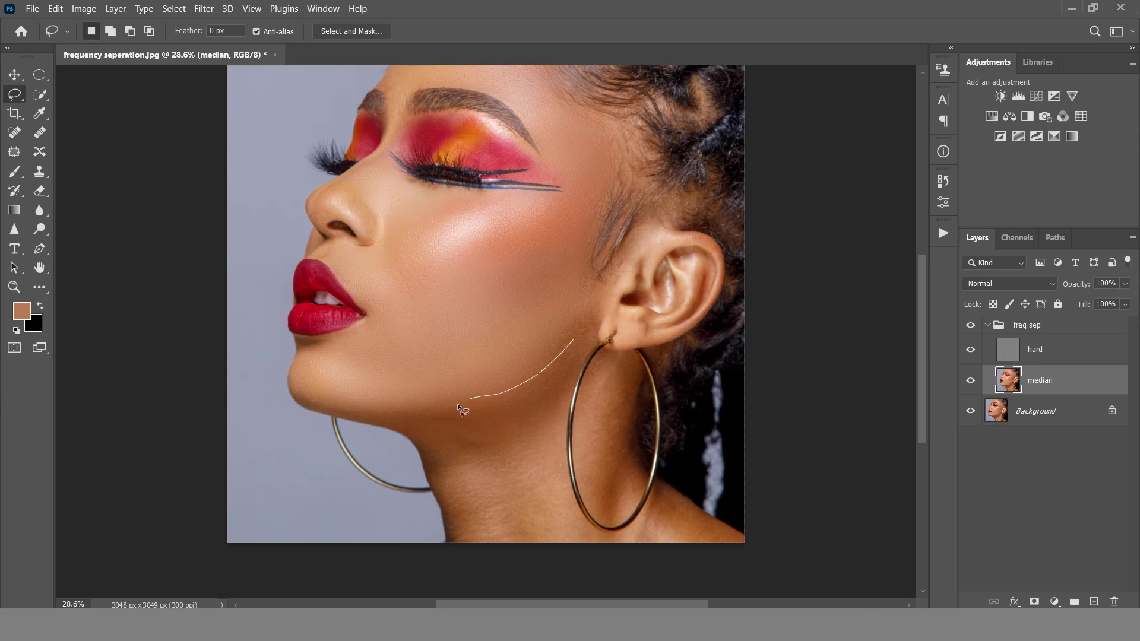
mouse_move(549, 413)
left_mouse_down()
mouse_move(450, 425)
mouse_move(426, 450)
mouse_move(467, 553)
mouse_move(541, 556)
mouse_move(570, 508)
mouse_move(550, 414)
left_mouse_up()
right_click(538, 465)
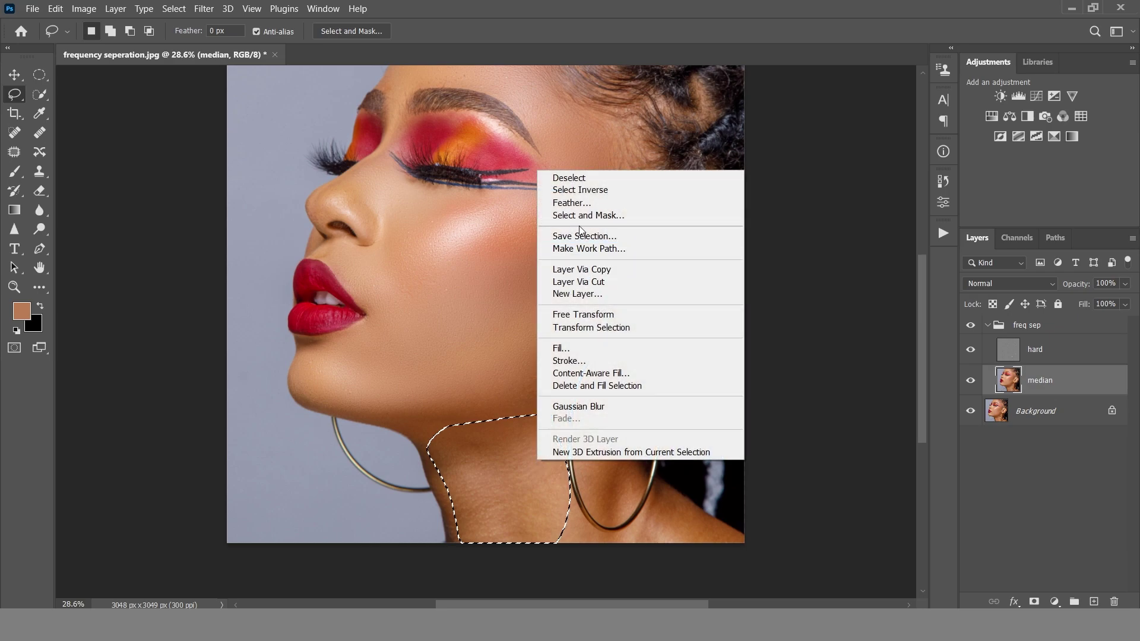
left_click(579, 203)
left_click(642, 193)
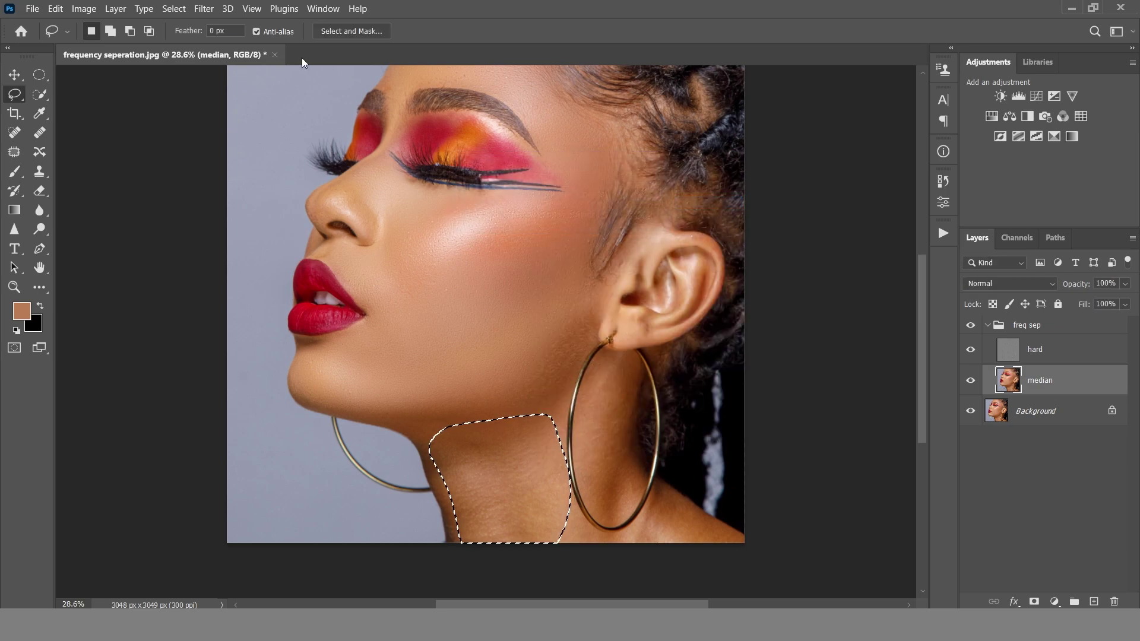
Step: Reapply the last Gaussian Blur to the neck selection and deselect it
left_click(201, 10)
left_click(200, 13)
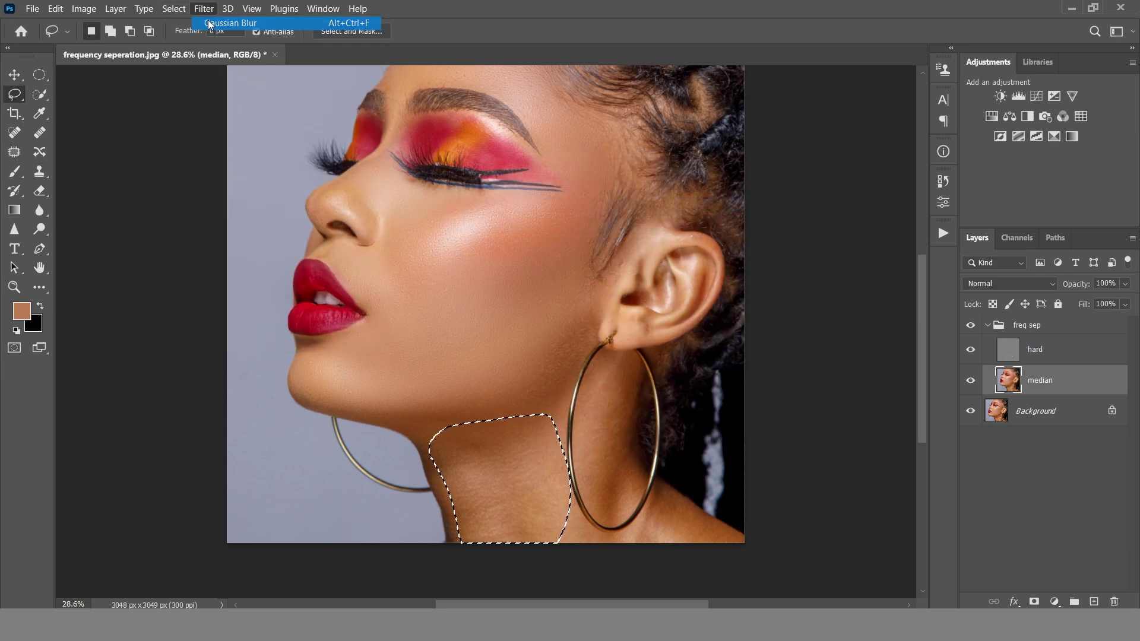
key("ctrl+d")
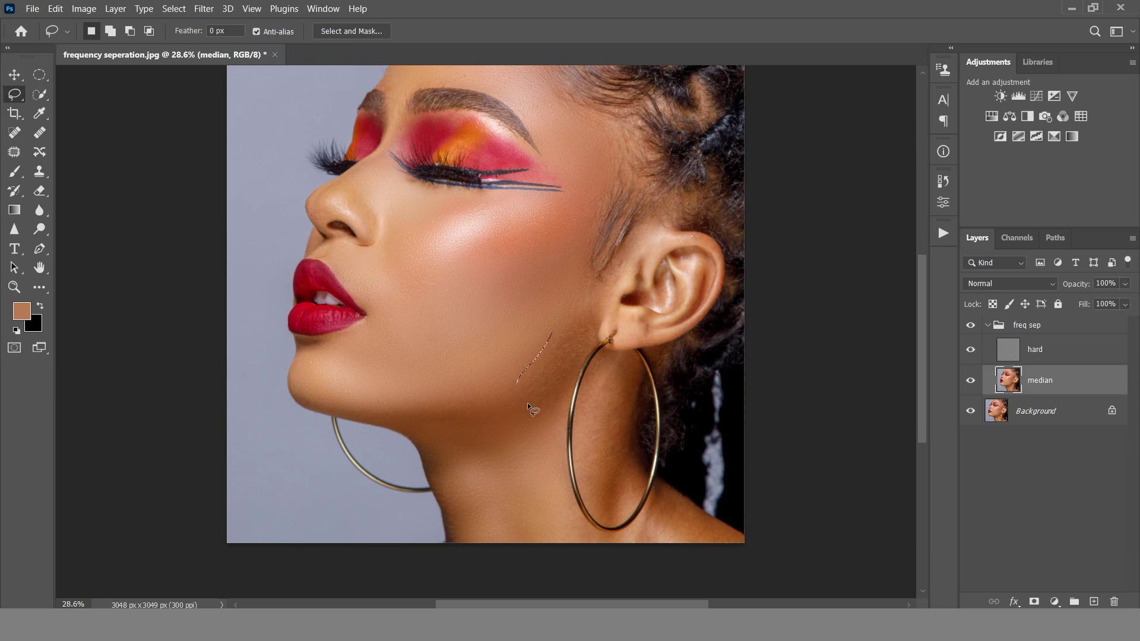
Step: Lasso the narrow strip of skin along the jaw beside the earlobe, reapply the last Gaussian Blur and deselect
left_click_drag(552, 312, 567, 317)
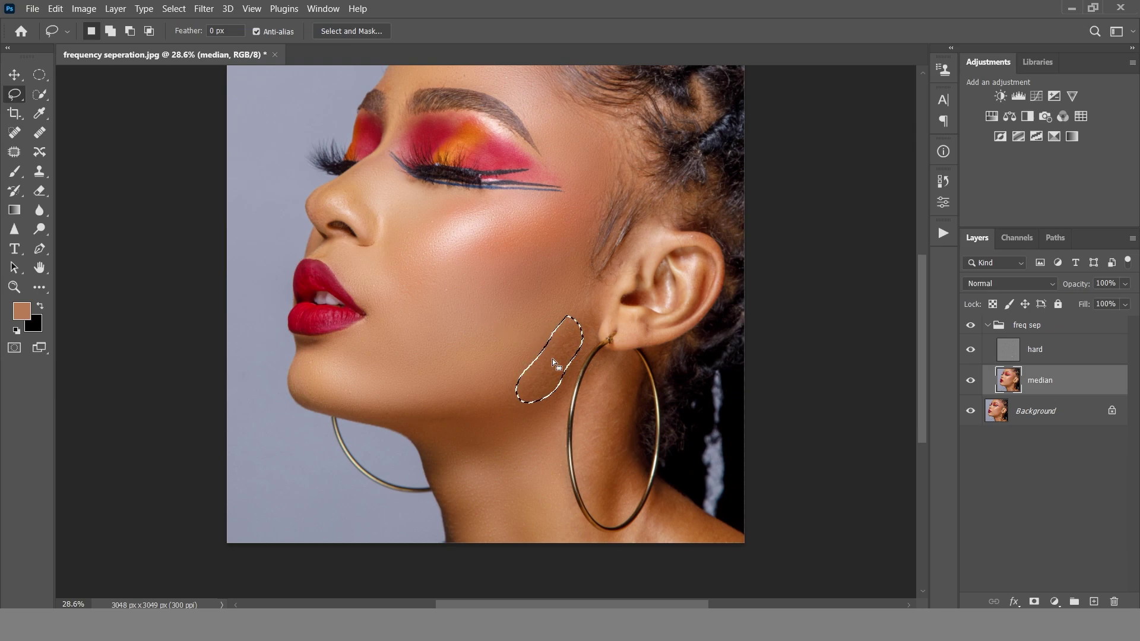
left_click(204, 8)
left_click(209, 24)
key("ctrl+d")
Step: Collapse the freq sep group, compare the face up close with it hidden and shown, and examine the skin texture from forehead to cheek
left_click(988, 327)
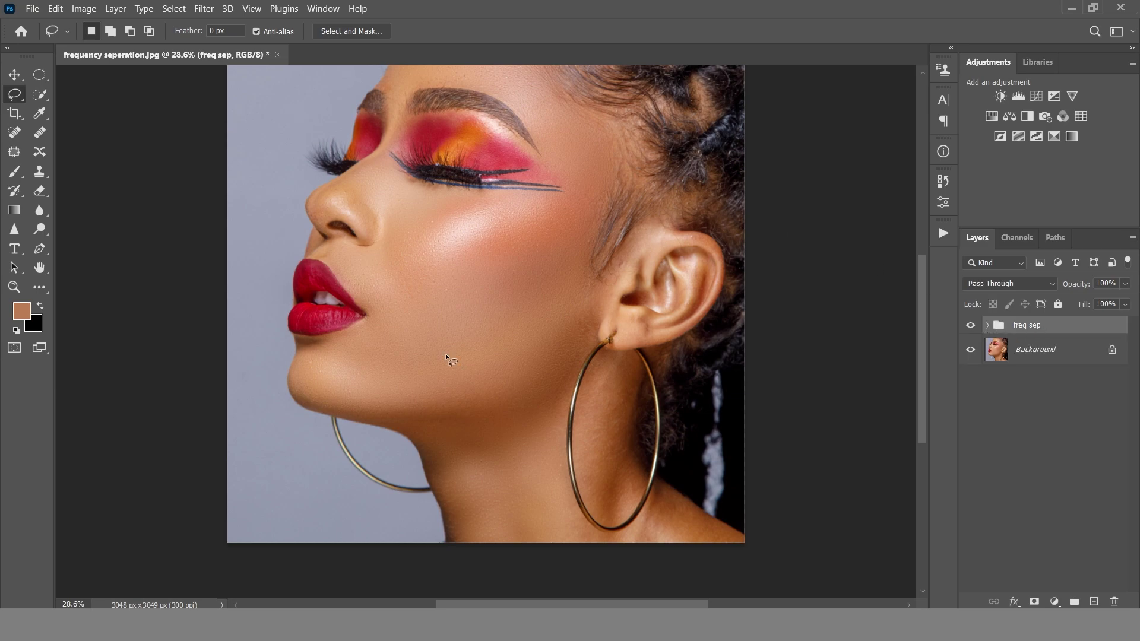
scroll(498, 425, "down", 2)
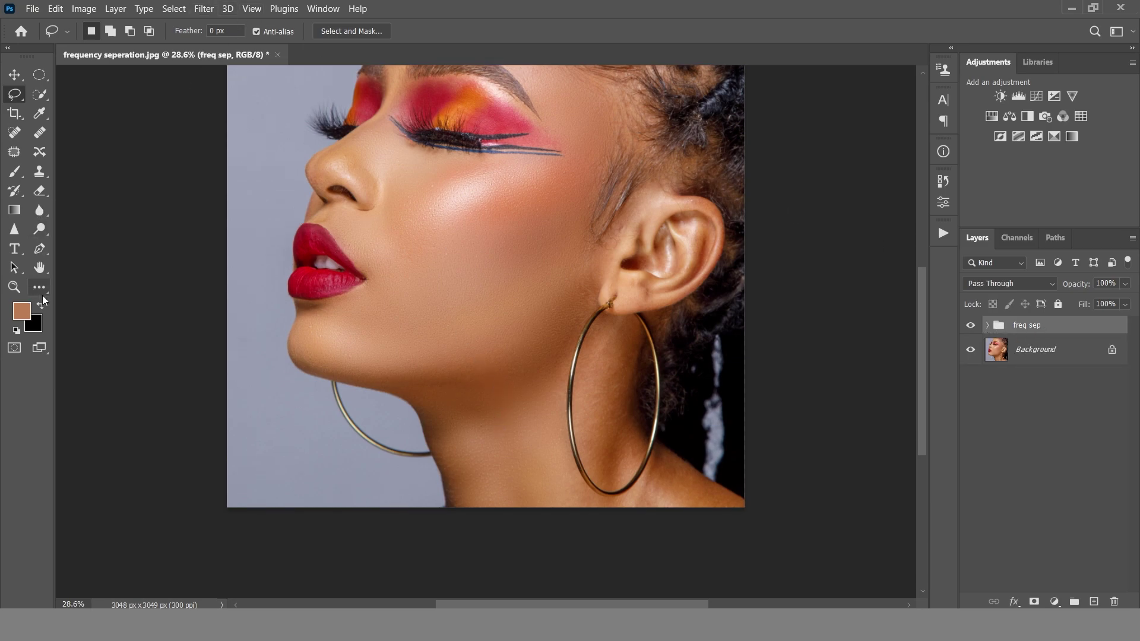
scroll(63, 291, "up", 2)
left_click(14, 287)
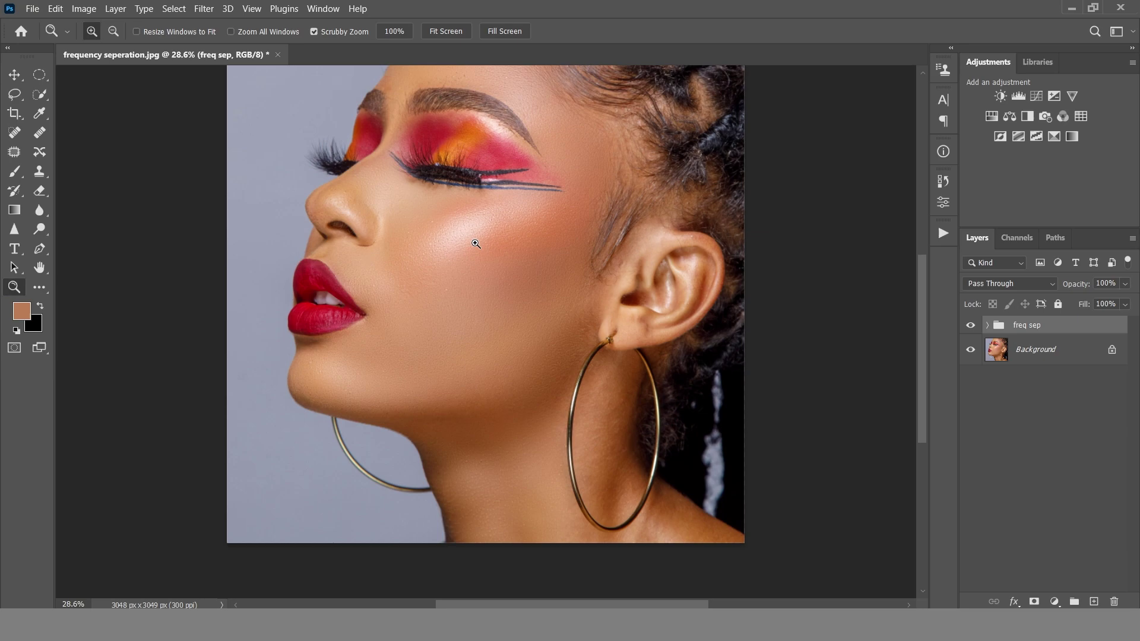
left_click_drag(493, 224, 525, 253)
scroll(525, 252, "up", 3)
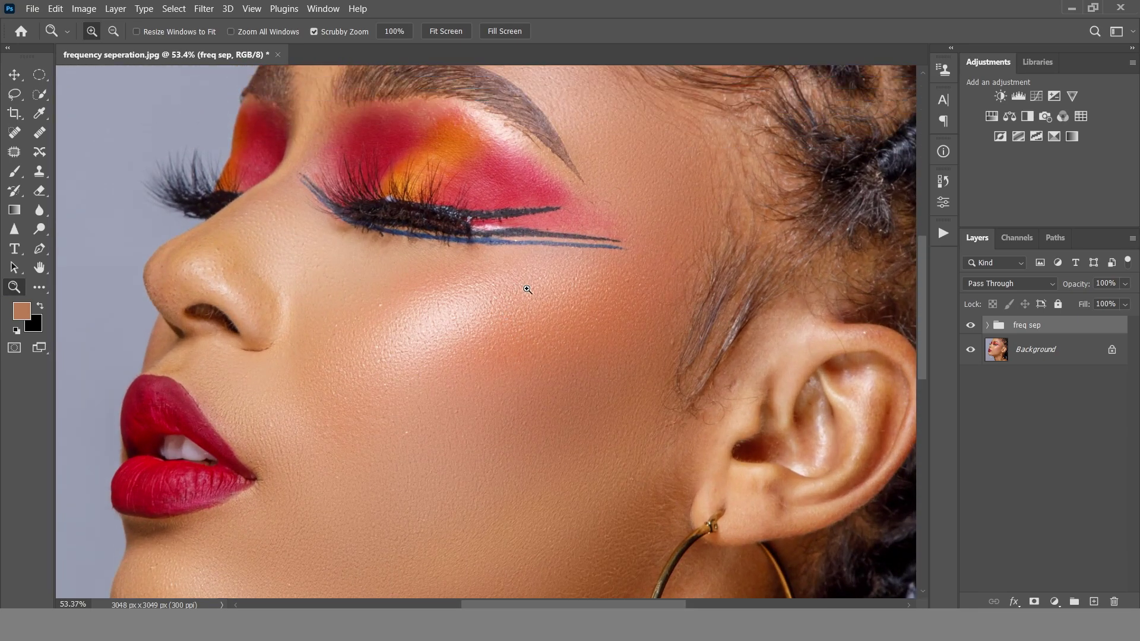
left_click(970, 325)
scroll(532, 404, "down", 3)
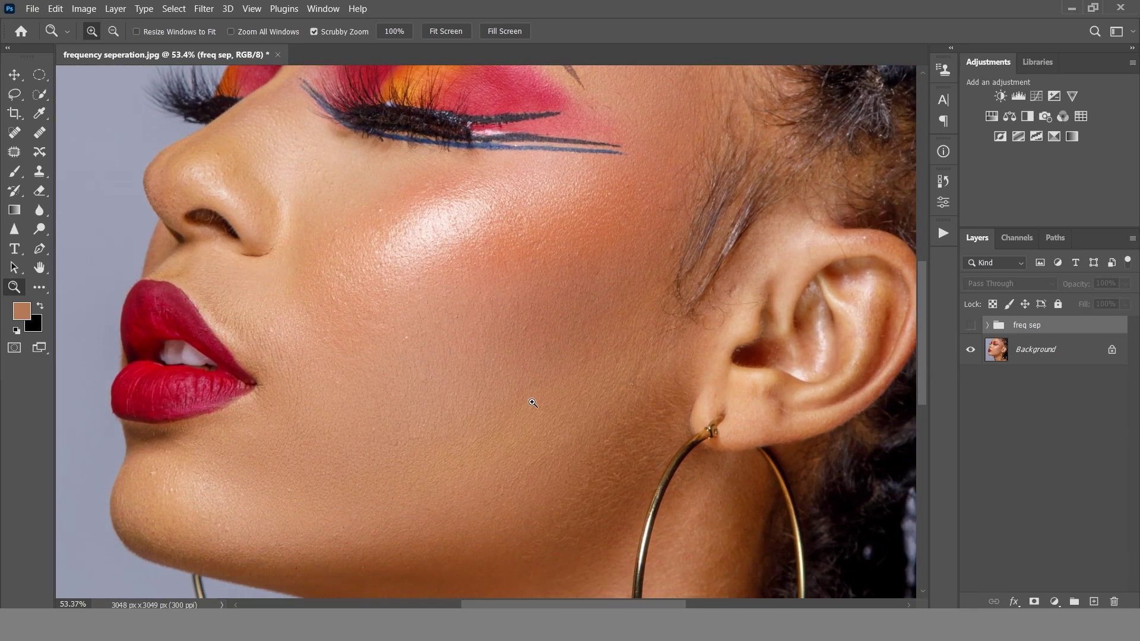
left_click(970, 325)
left_click_drag(581, 285, 598, 314)
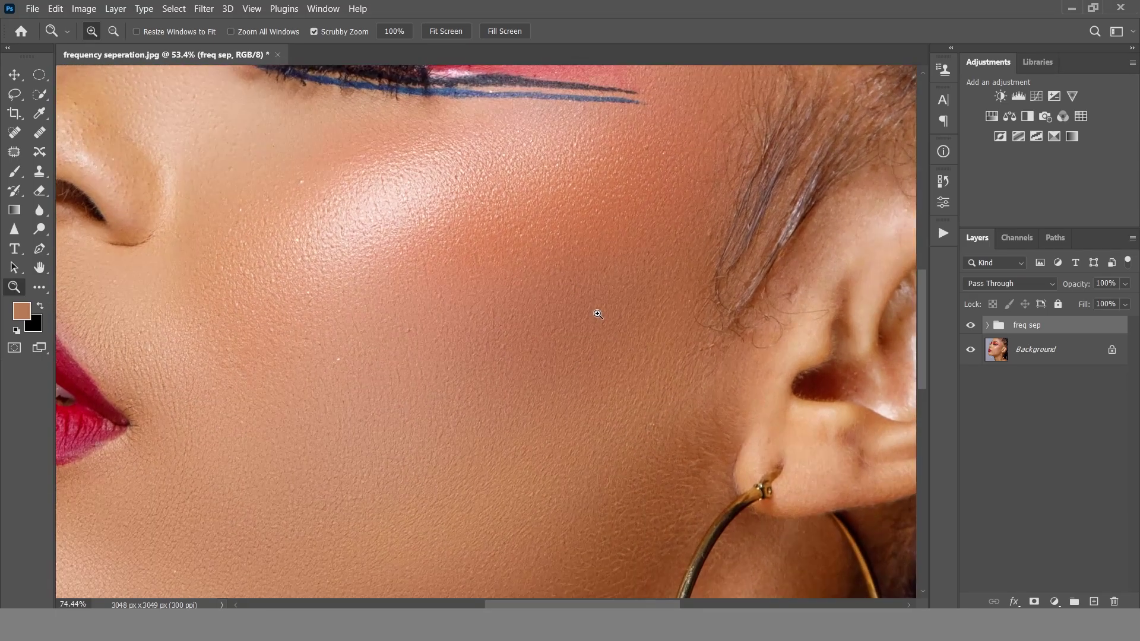
scroll(554, 379, "up", 10)
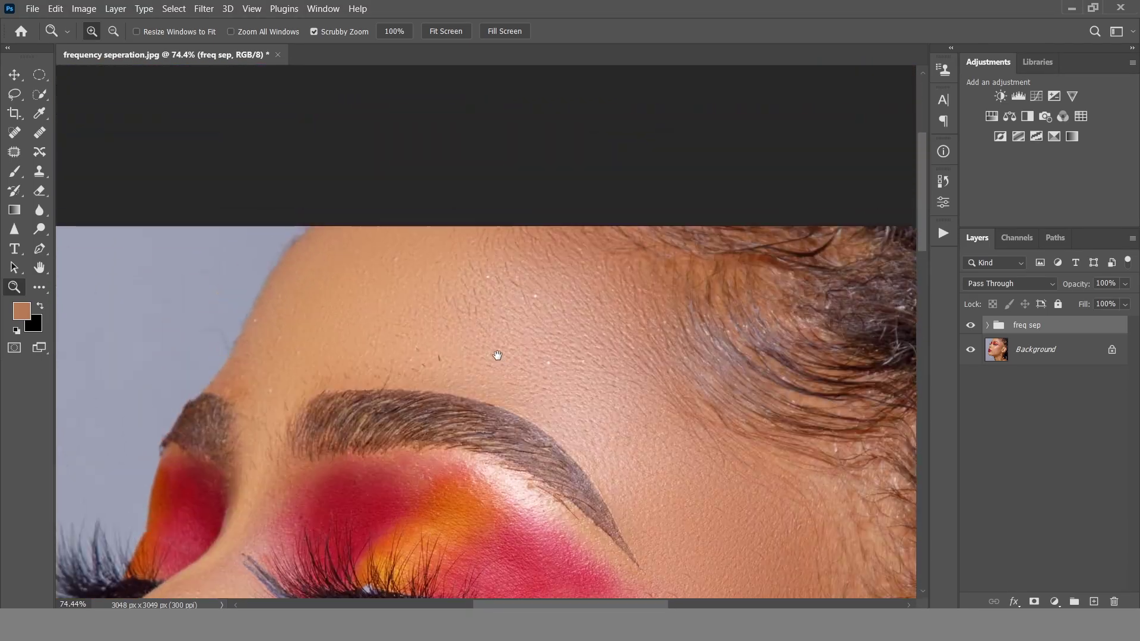
scroll(493, 362, "up", 2)
left_click_drag(491, 368, 430, 40)
left_click_drag(389, 534, 508, 214)
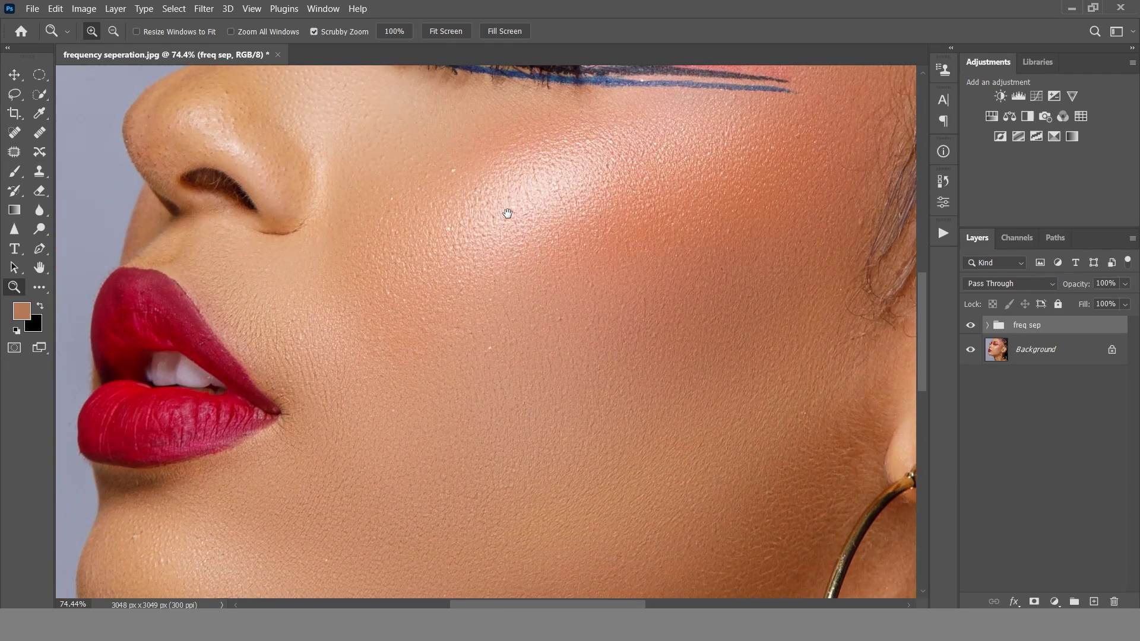
Step: Delete the freq sep group together with its hard and median layers, keeping only the Background layer
left_click(254, 10)
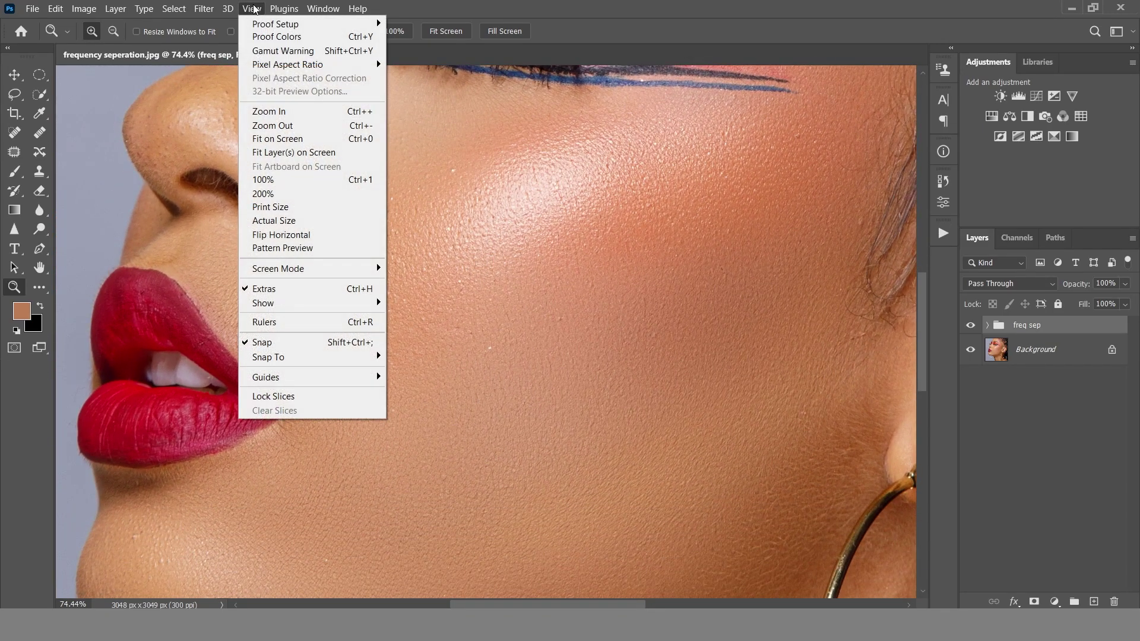
left_click(277, 139)
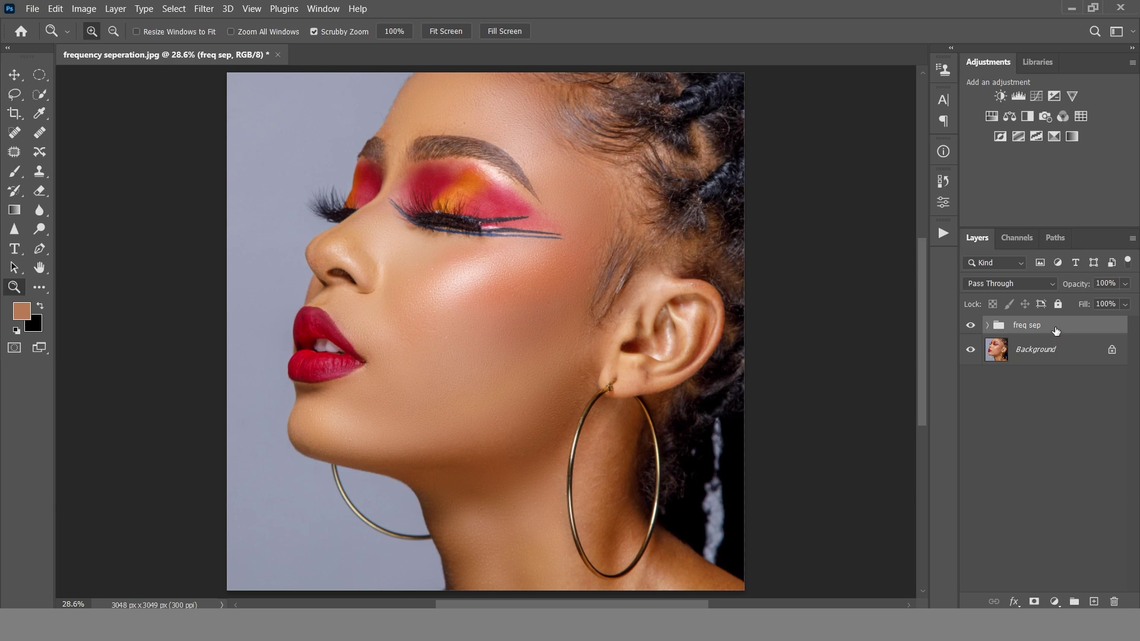
left_click_drag(1056, 331, 1114, 602)
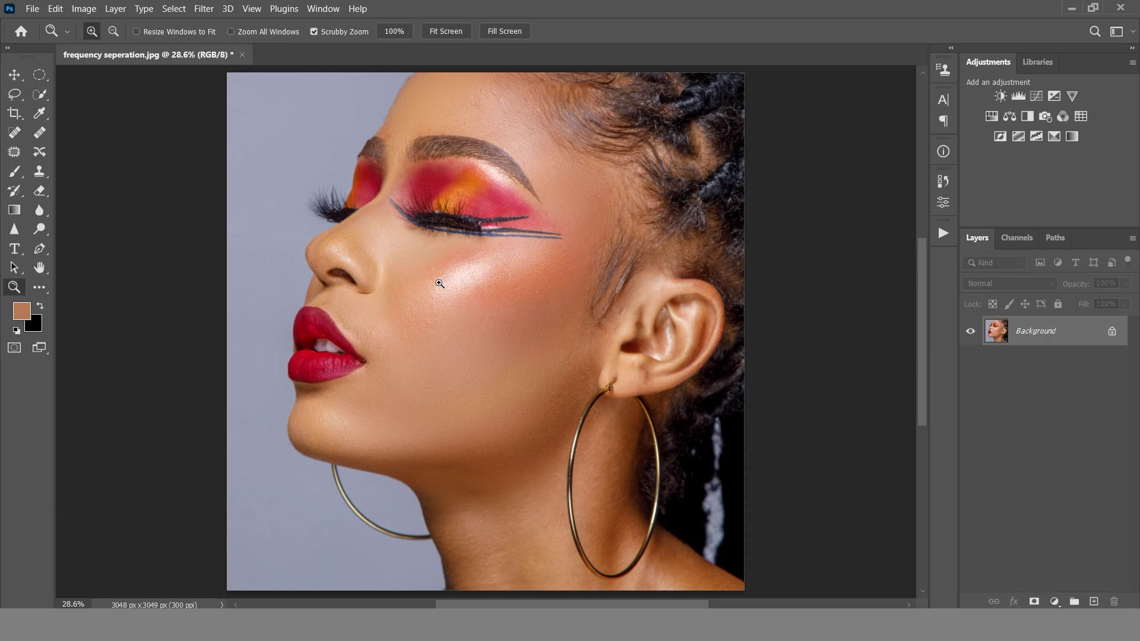
Step: Run the autoFix FS action from the autoFX set on the Background layer
left_click_drag(439, 284, 475, 364)
scroll(465, 355, "down", 3)
scroll(496, 358, "down", 3)
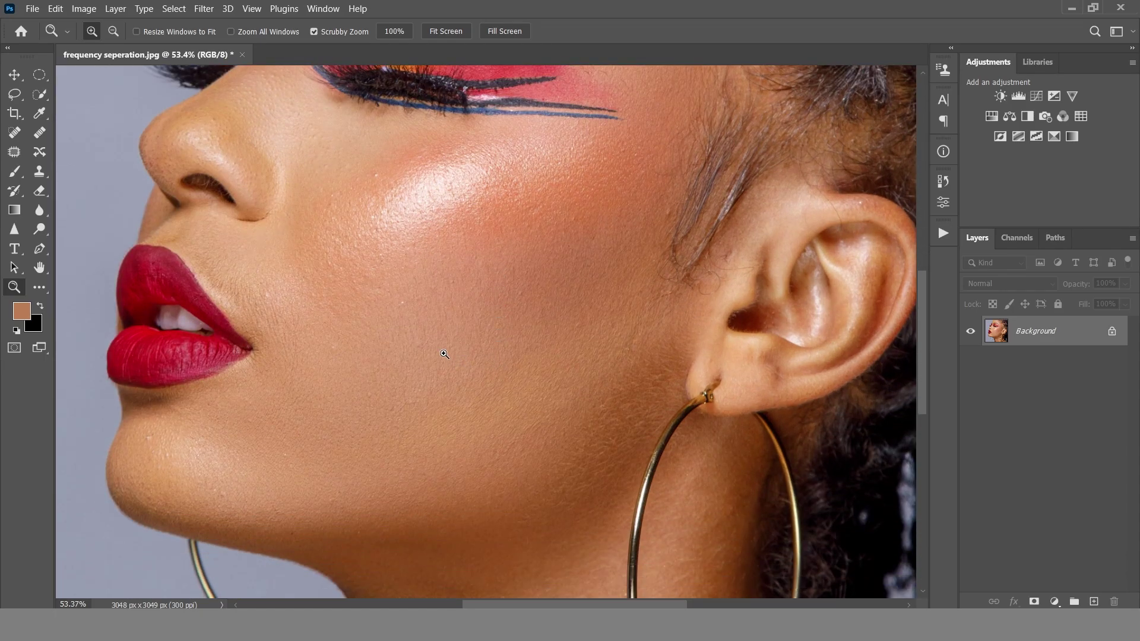
left_click(944, 233)
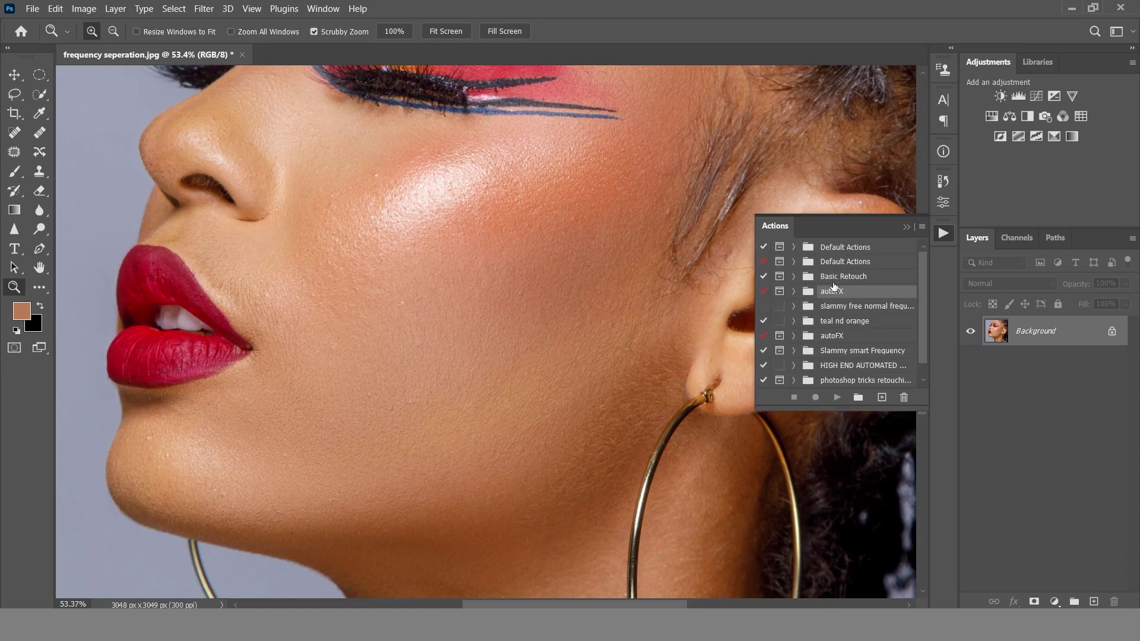
left_click(795, 292)
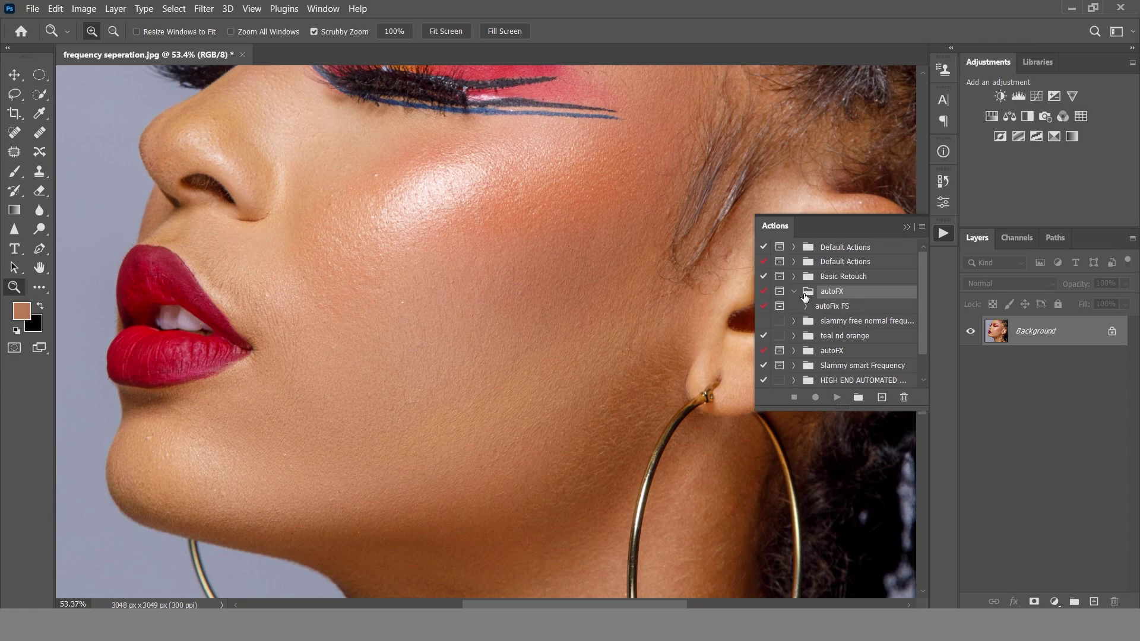
left_click(836, 308)
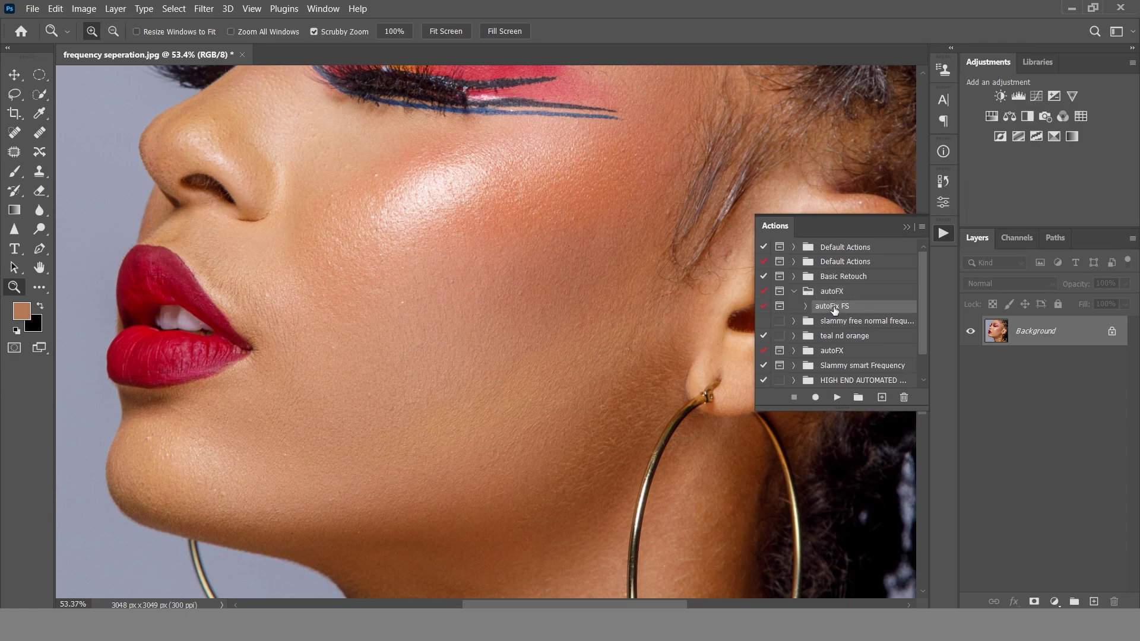
left_click(837, 397)
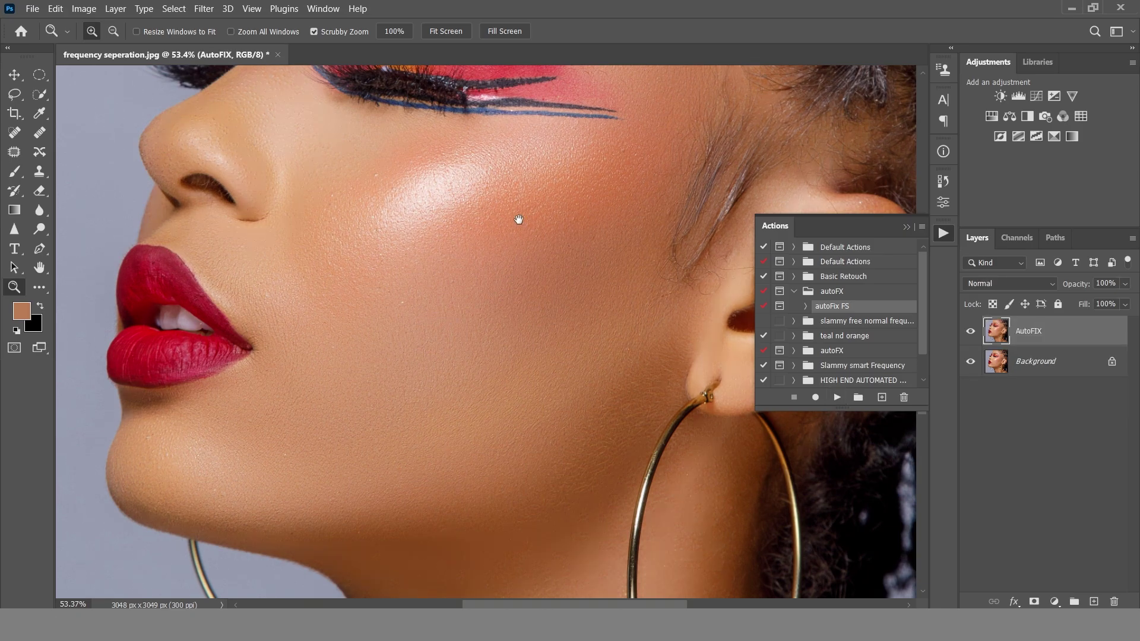
Step: Examine the AutoFIX retouch from the lips and cheek up to the eye and forehead, comparing it with the original
mouse_move(518, 220)
left_mouse_down()
mouse_move(499, 488)
mouse_move(483, 290)
mouse_move(471, 346)
mouse_move(369, 188)
mouse_move(473, 340)
mouse_move(487, 457)
left_mouse_up()
left_click_drag(453, 248, 382, 367)
left_click_drag(448, 237, 383, 352)
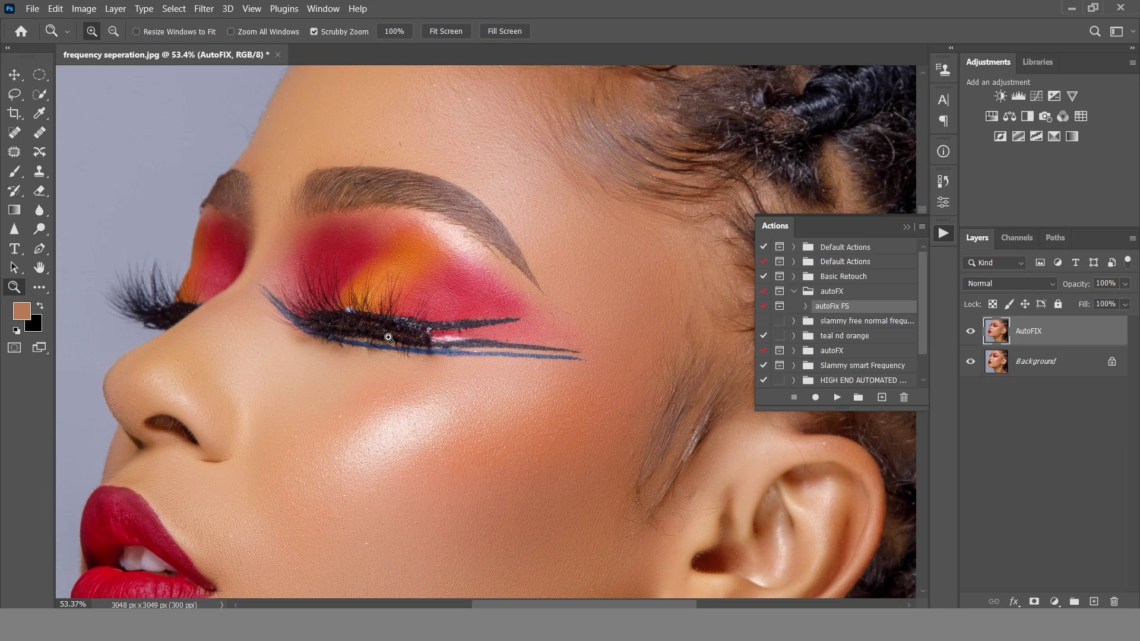
left_click(252, 8)
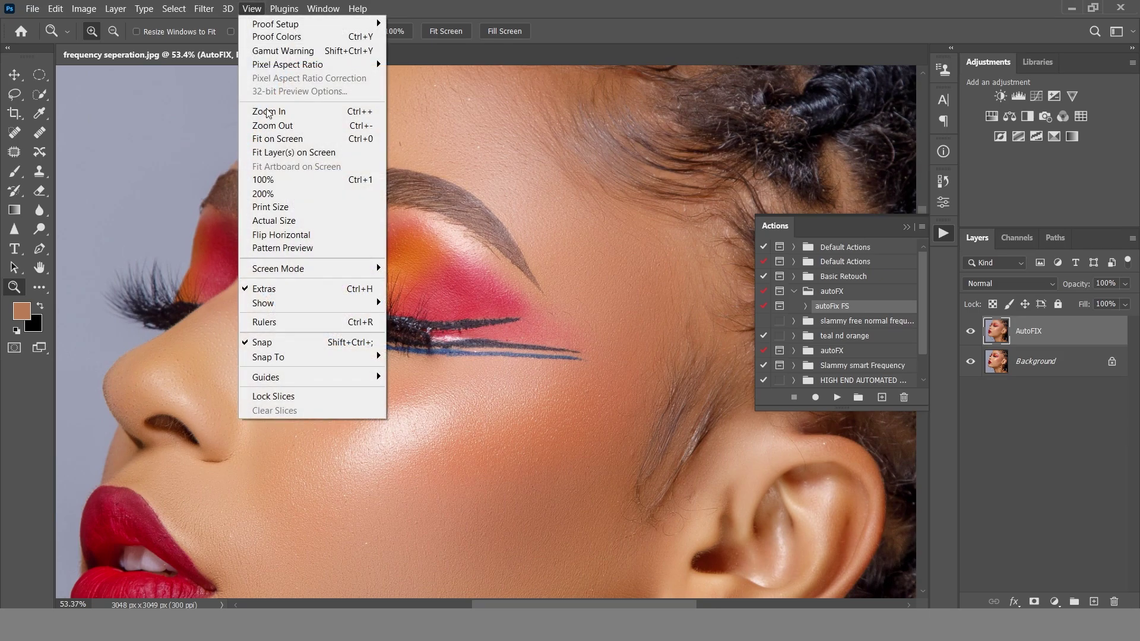
left_click(279, 140)
left_click_drag(579, 285, 620, 341)
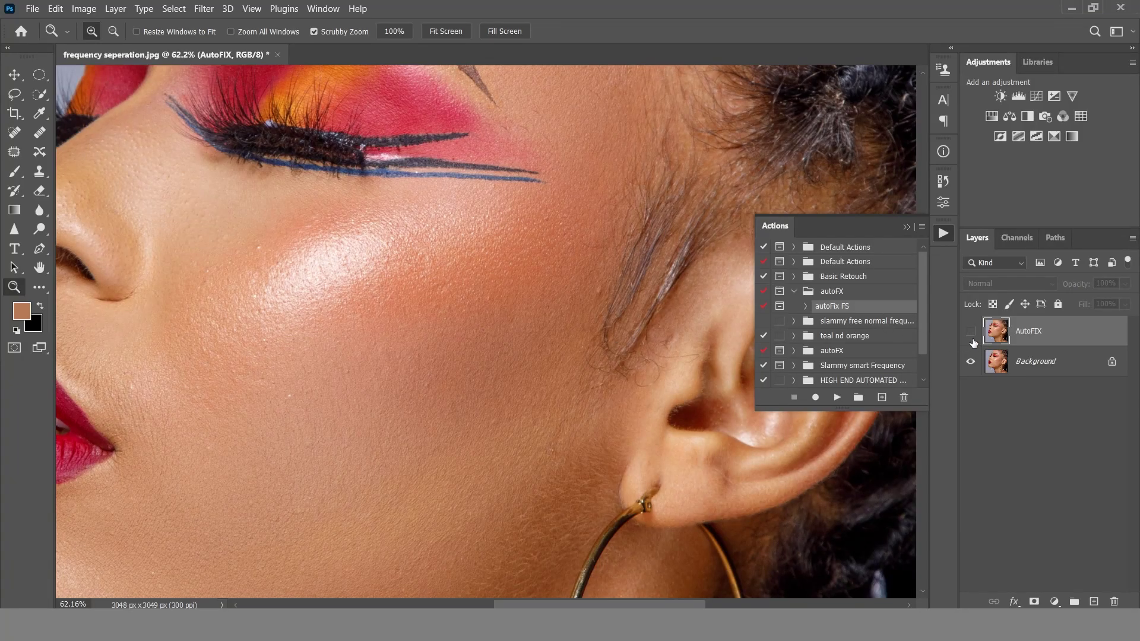
left_click_drag(465, 259, 472, 318)
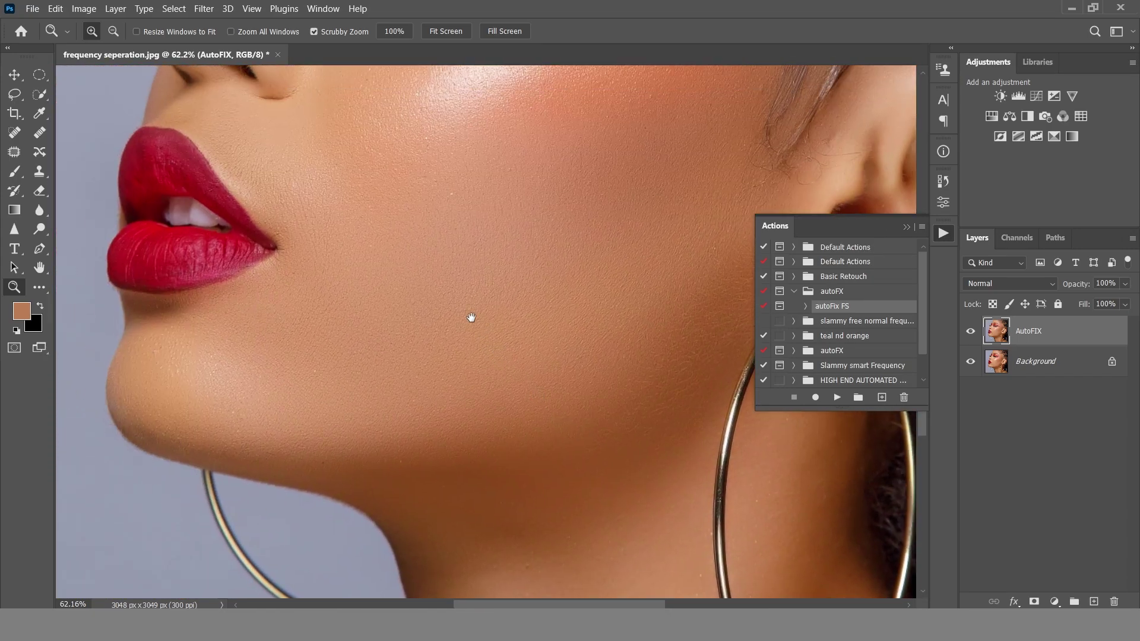
left_click_drag(409, 264, 433, 309)
left_click_drag(453, 176, 428, 354)
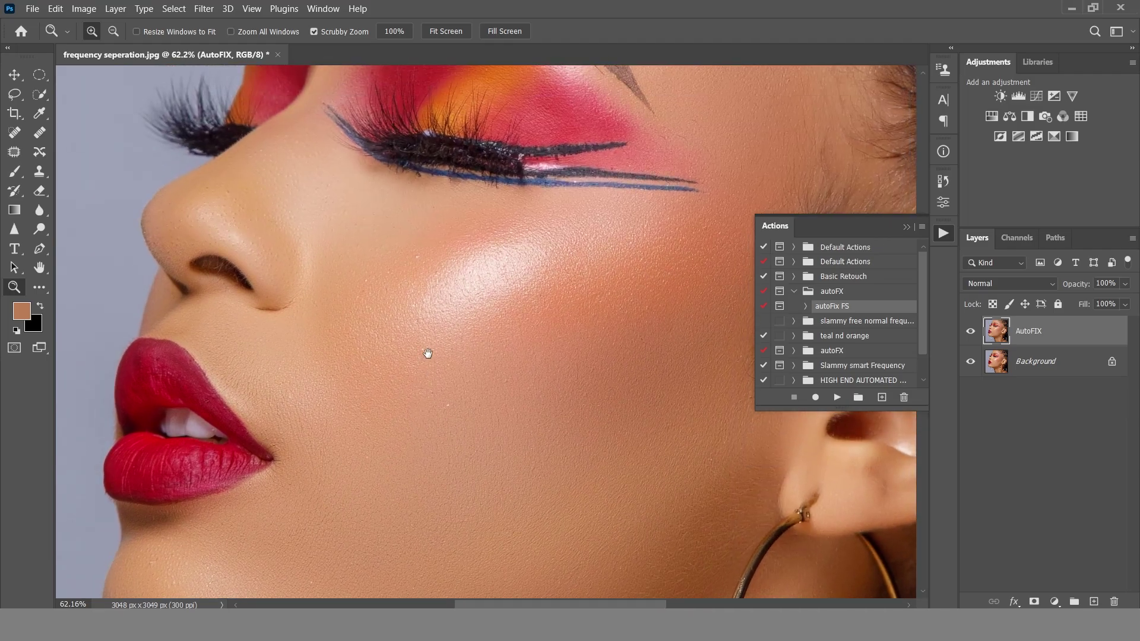
left_click_drag(479, 227, 400, 331)
left_click_drag(453, 217, 425, 303)
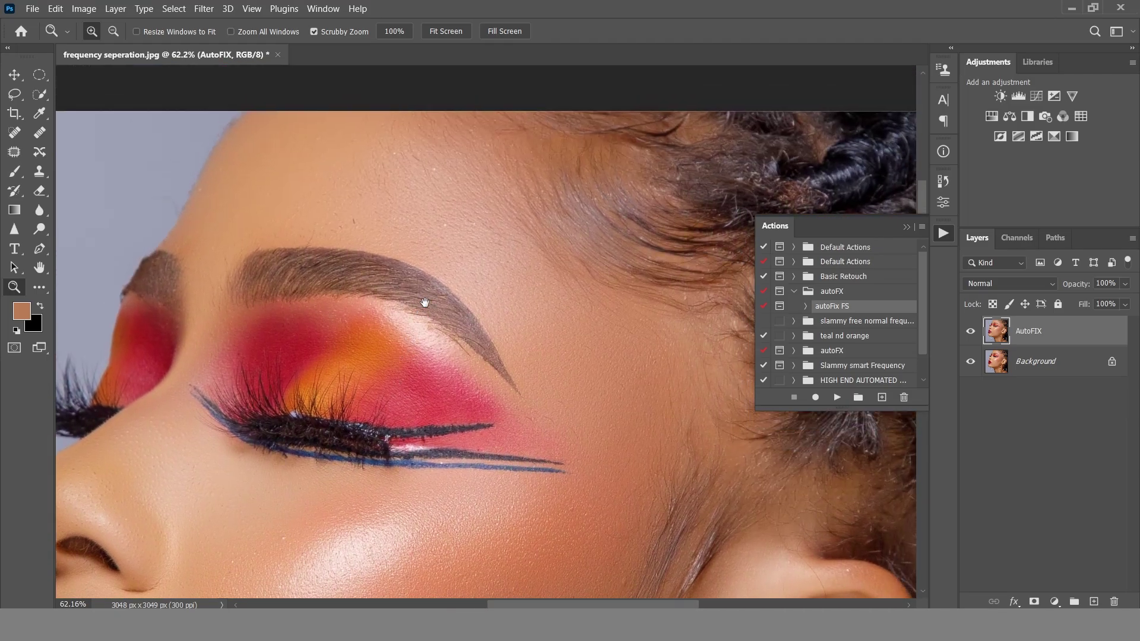
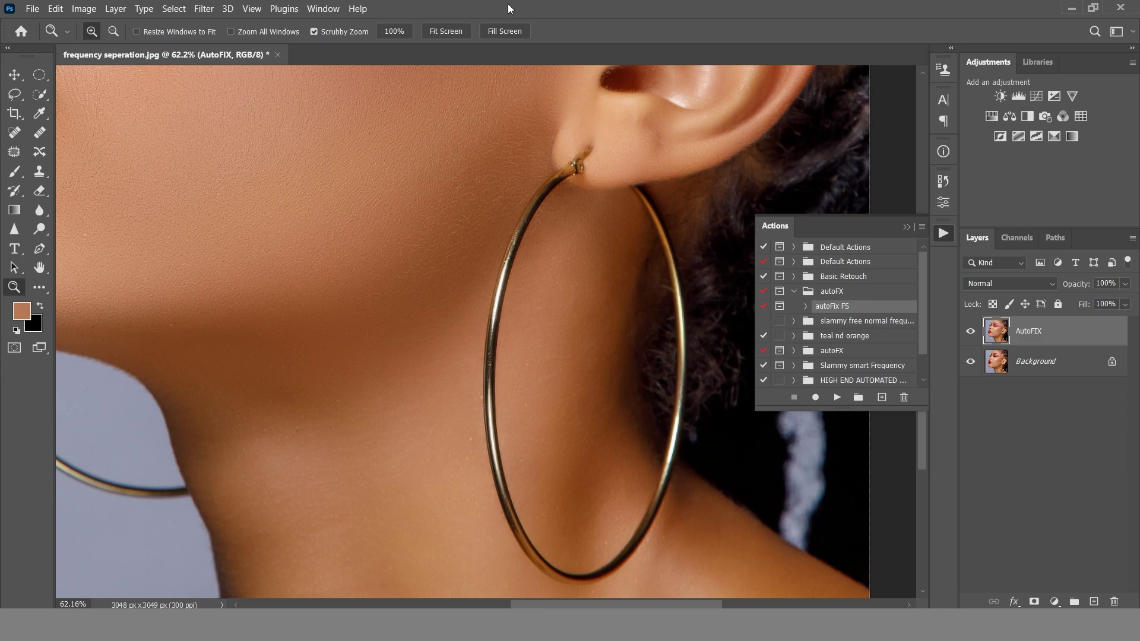
Step: Compare the jaw and ear skin at about 62% and 101% zoom with the AutoFIX layer hidden and shown
scroll(309, 182, "up", 5)
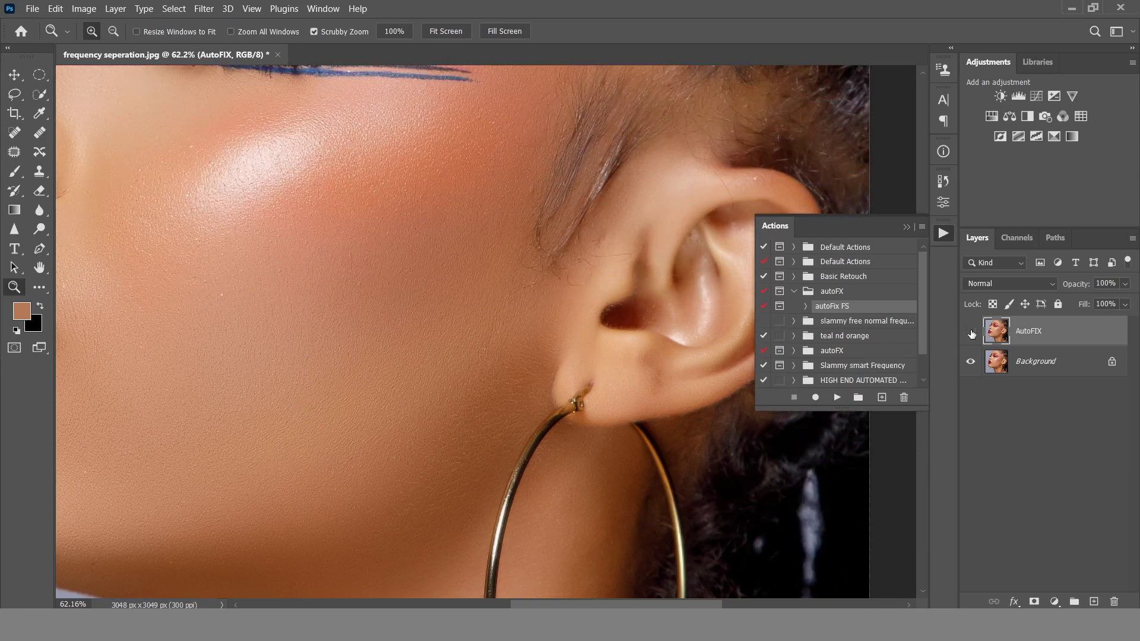
left_click(972, 333)
left_click(971, 333)
scroll(567, 398, "down", 1)
left_click_drag(478, 397, 514, 417)
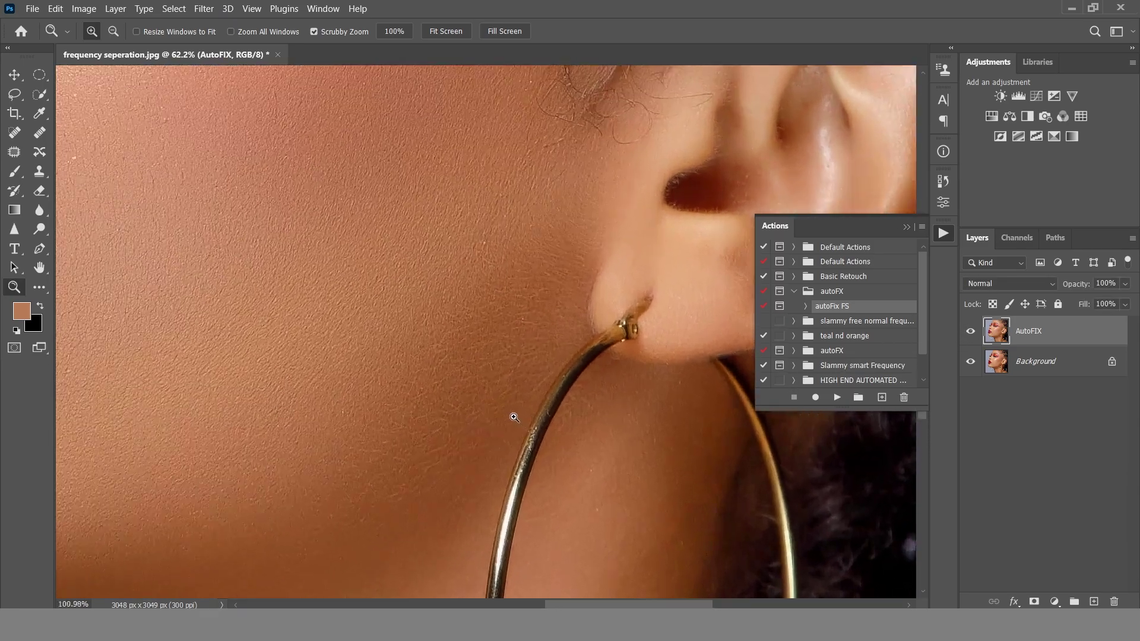
left_click(969, 333)
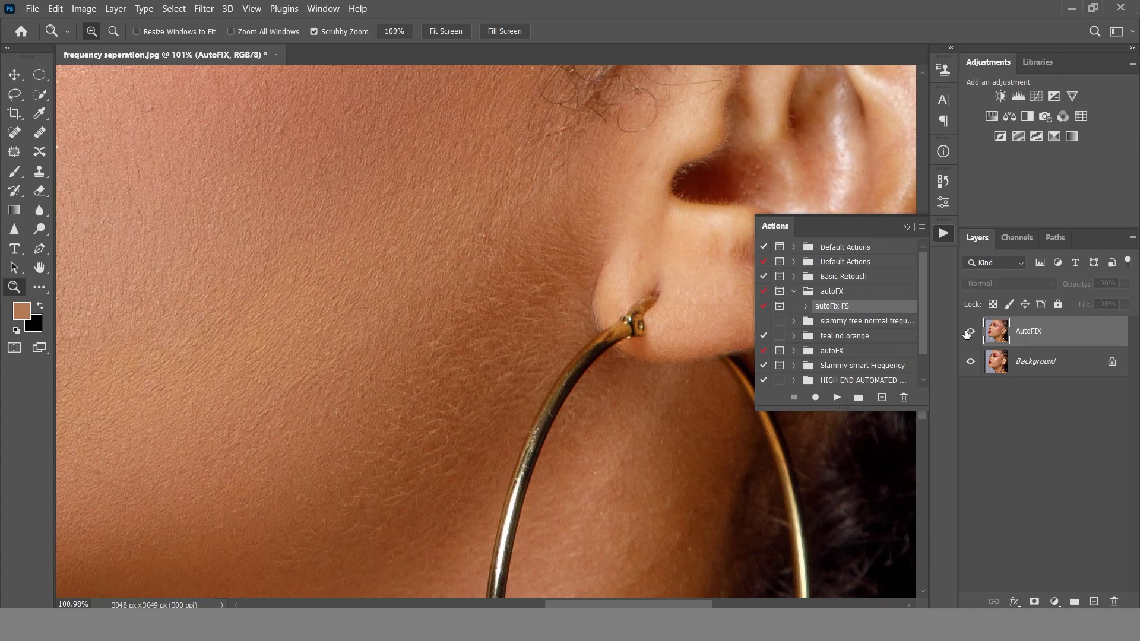
left_click(970, 333)
Step: Compare the skin texture around the lips and cheek highlight with AutoFIX hidden and shown, and inspect the forehead and temple
left_click_drag(278, 249, 766, 287)
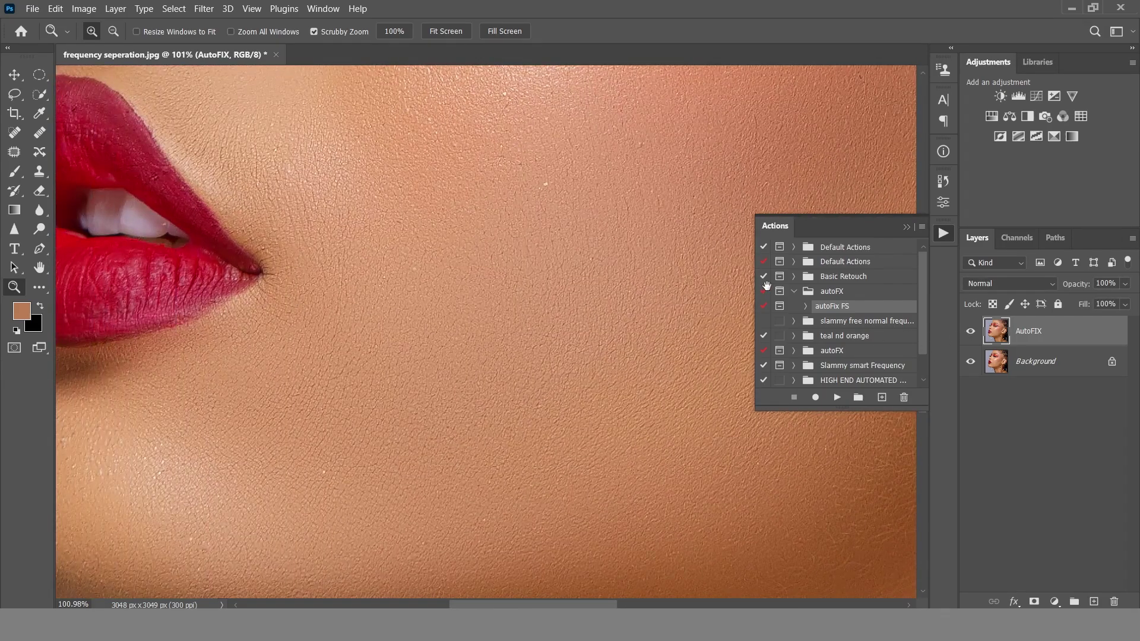
left_click_drag(631, 318, 677, 356)
left_click(970, 331)
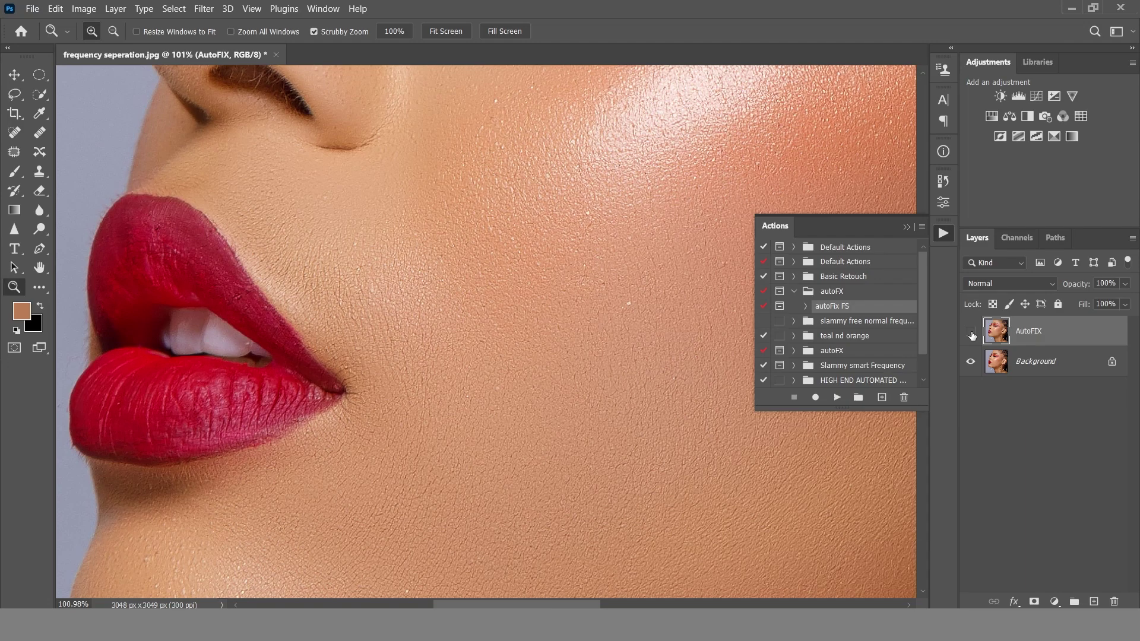
left_click(970, 332)
left_click_drag(487, 343, 374, 191)
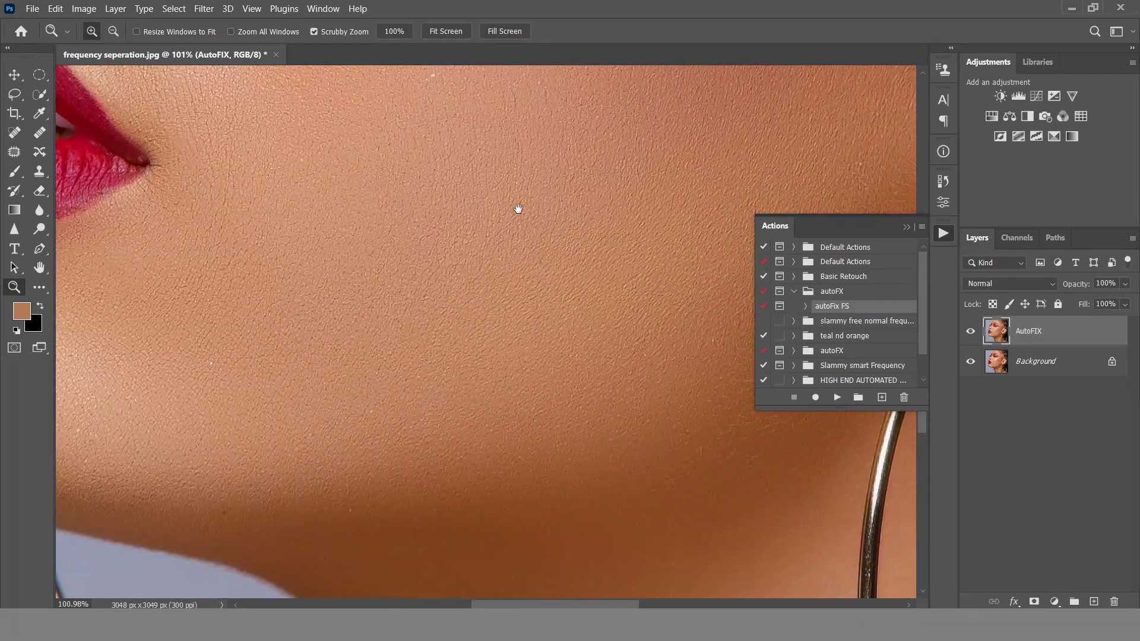
left_click_drag(519, 209, 469, 243)
scroll(487, 339, "down", 5)
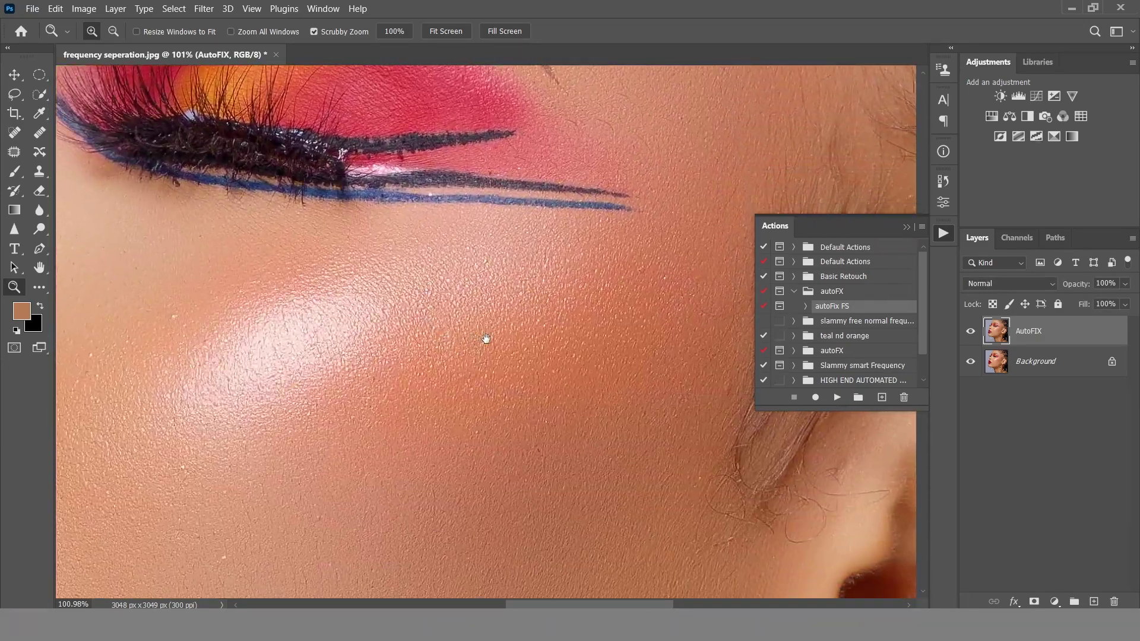
left_click_drag(486, 339, 522, 275)
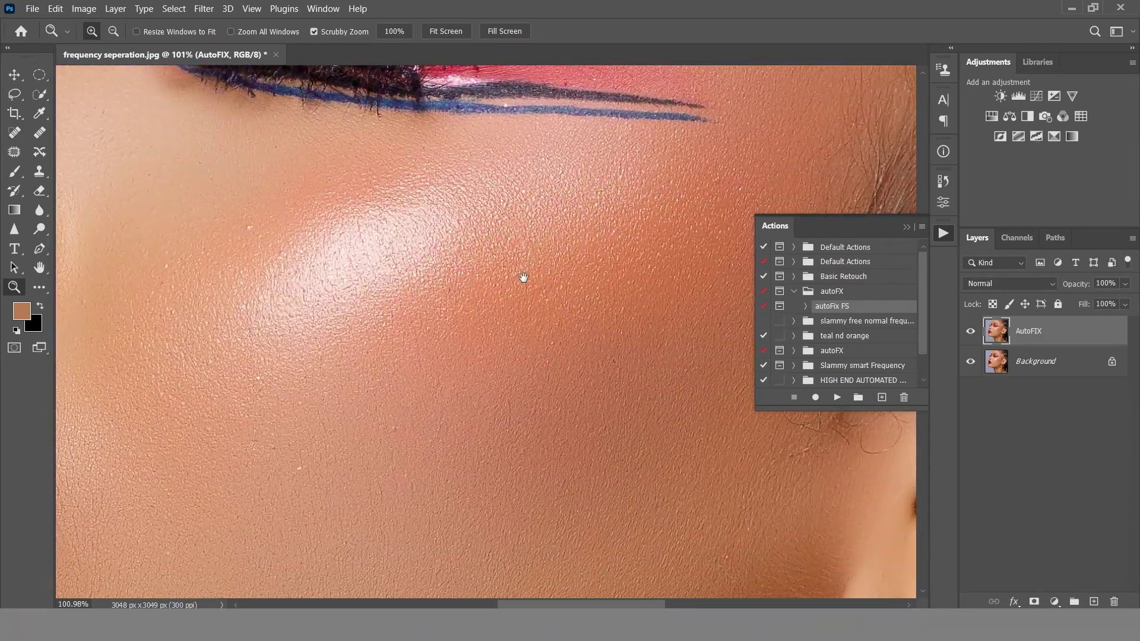
left_click(973, 330)
left_click(971, 330)
left_click_drag(451, 237, 429, 317)
left_click_drag(517, 224, 412, 257)
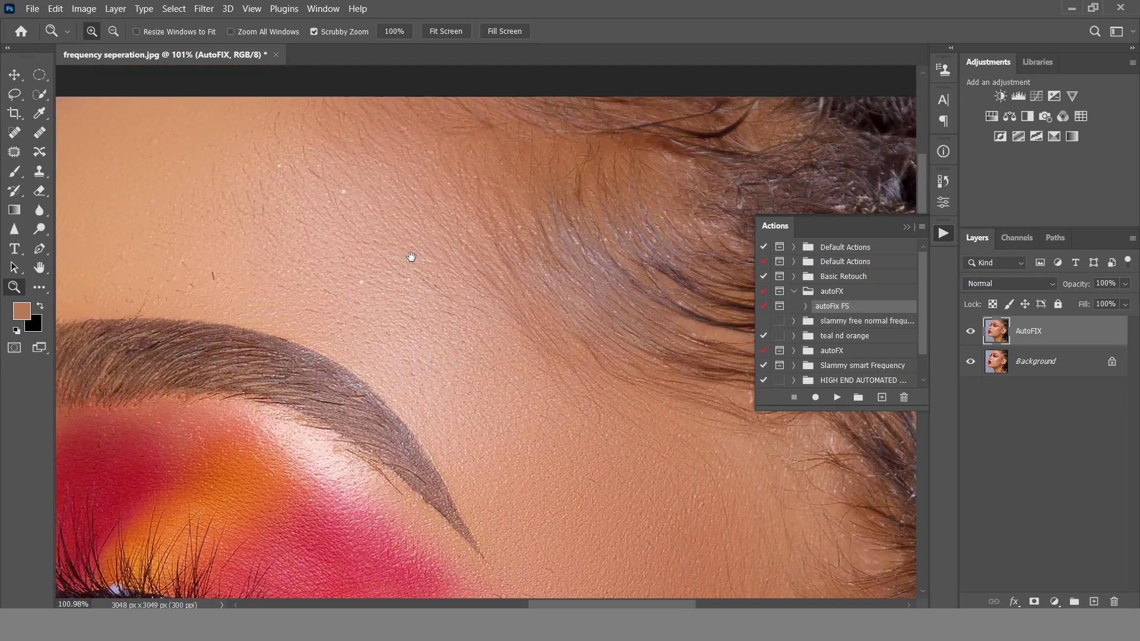
left_click_drag(427, 301, 376, 162)
Step: Fit the whole portrait on screen and delete the AutoFIX layer, keeping only the Background layer
left_click(252, 8)
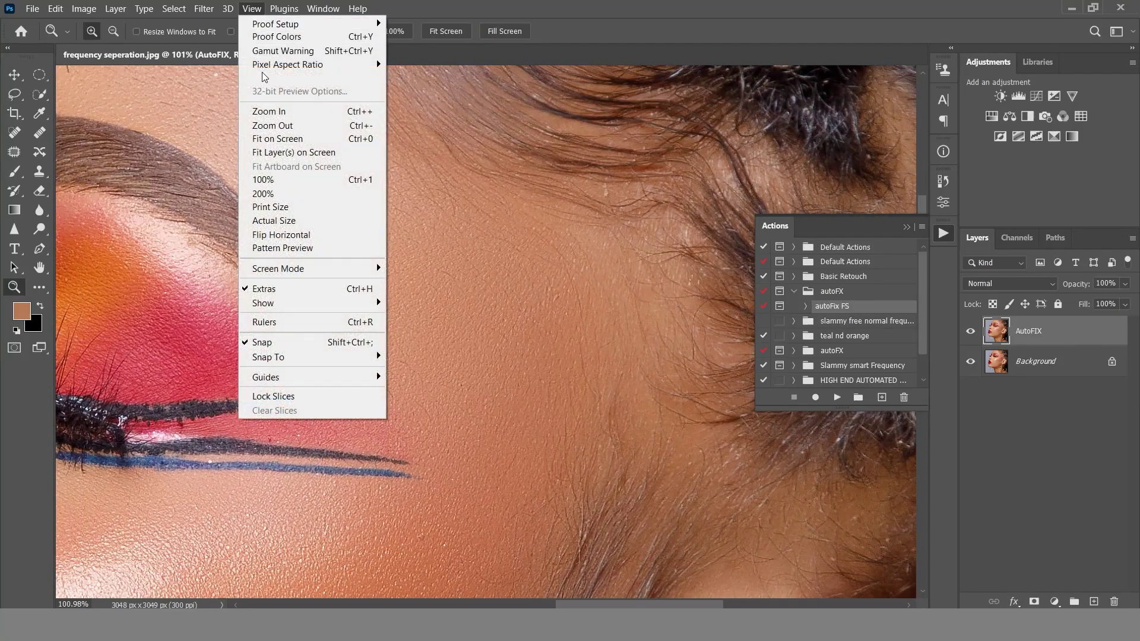
left_click(295, 140)
left_click_drag(1056, 340, 1114, 602)
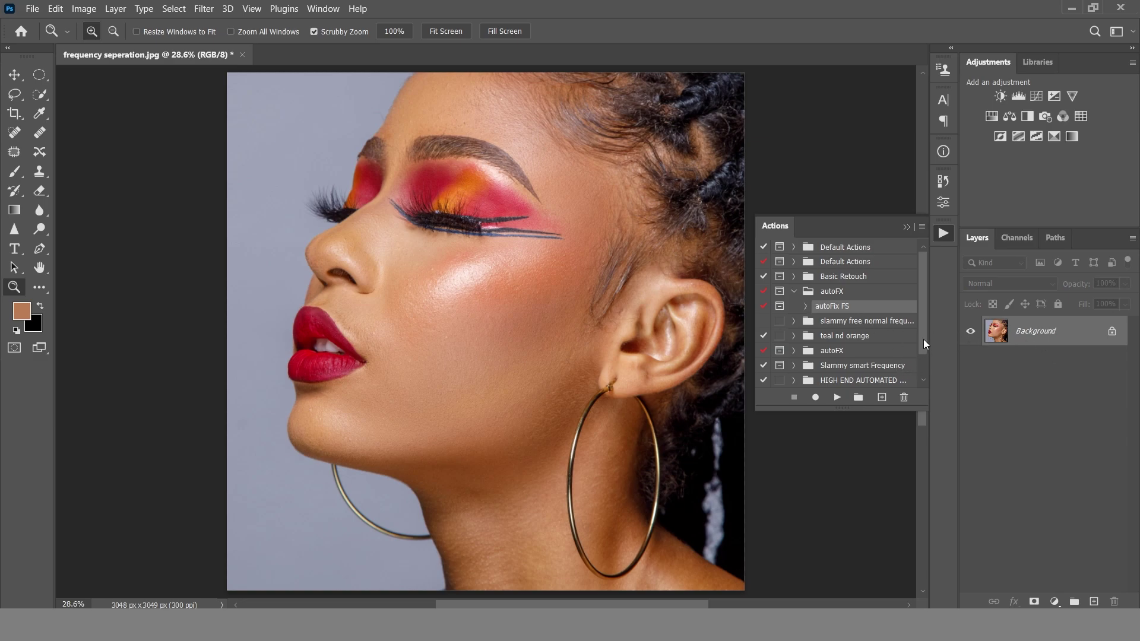
Step: Collapse the autoFX set and create a new action set named "simple freq sep"
left_click(794, 291)
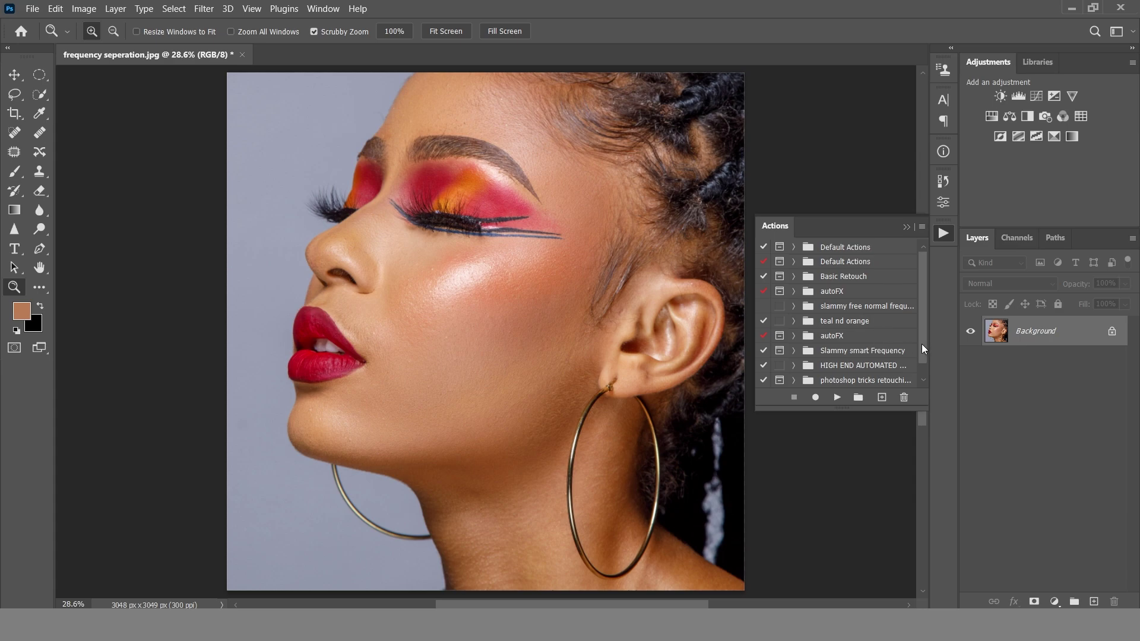
scroll(922, 344, "down", 1)
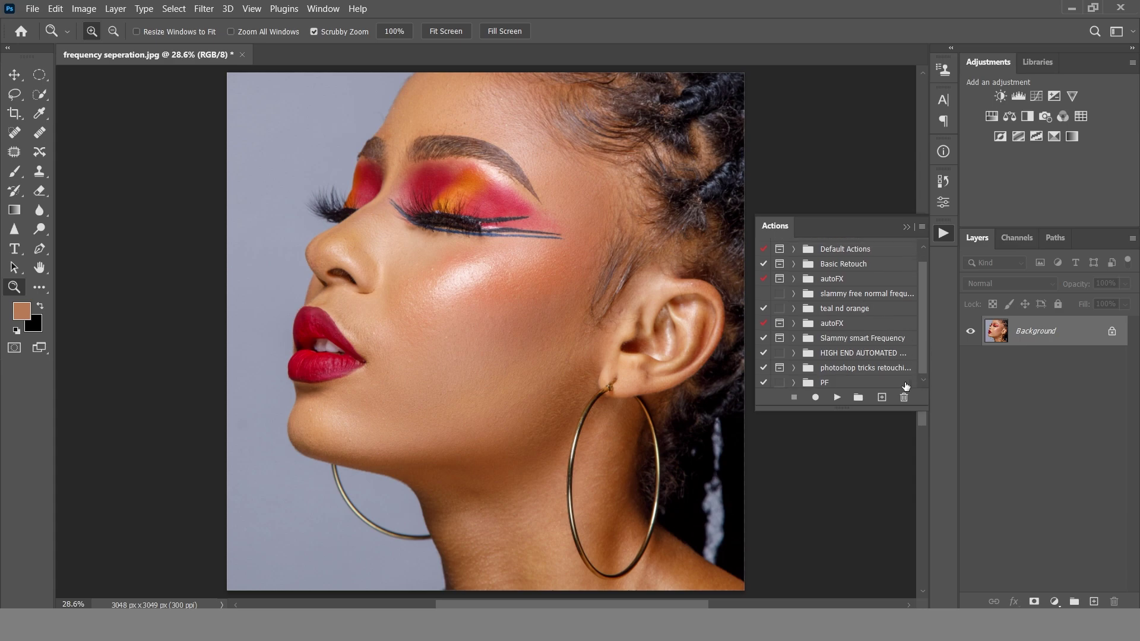
left_click(858, 397)
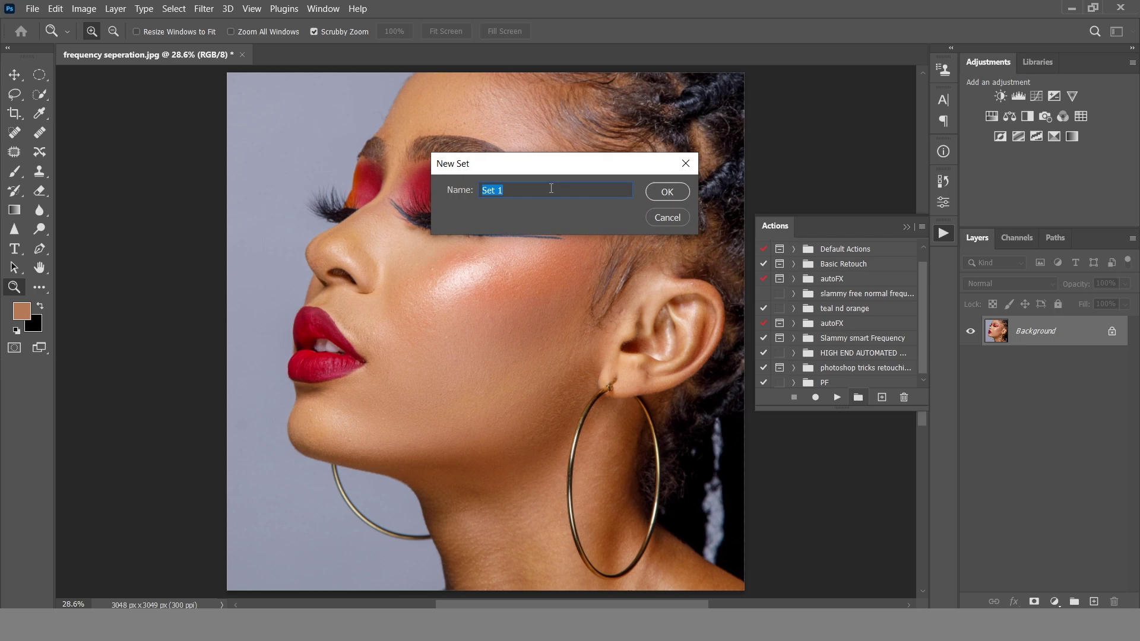
type("simple freq sep")
left_click(668, 192)
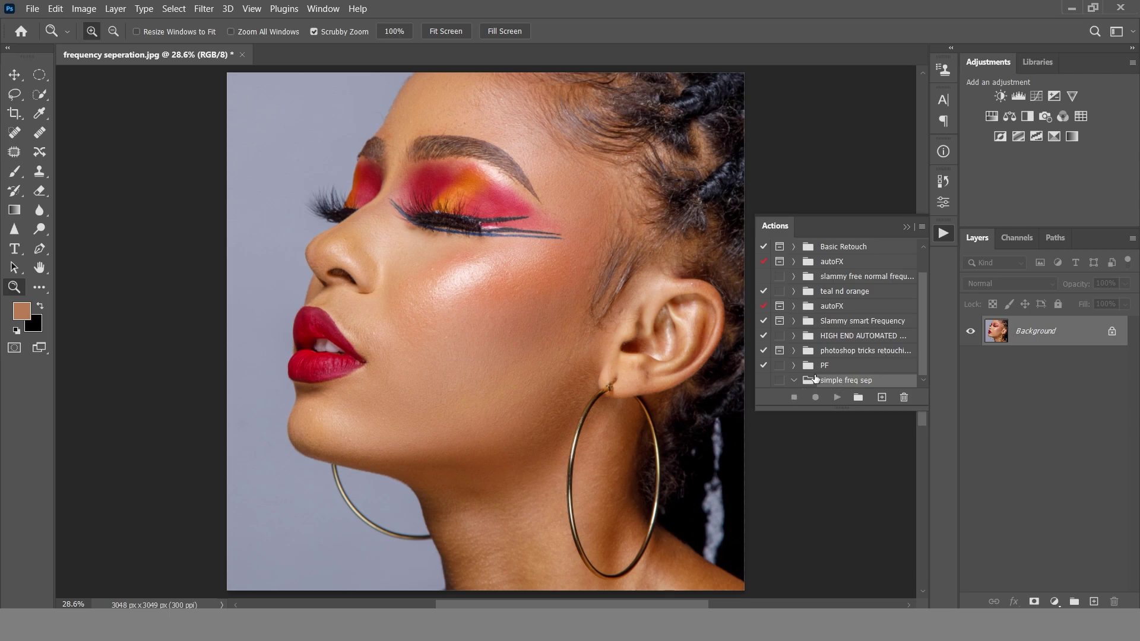
Step: Create an action named "fs" in the simple freq sep set and start recording it
left_click(882, 398)
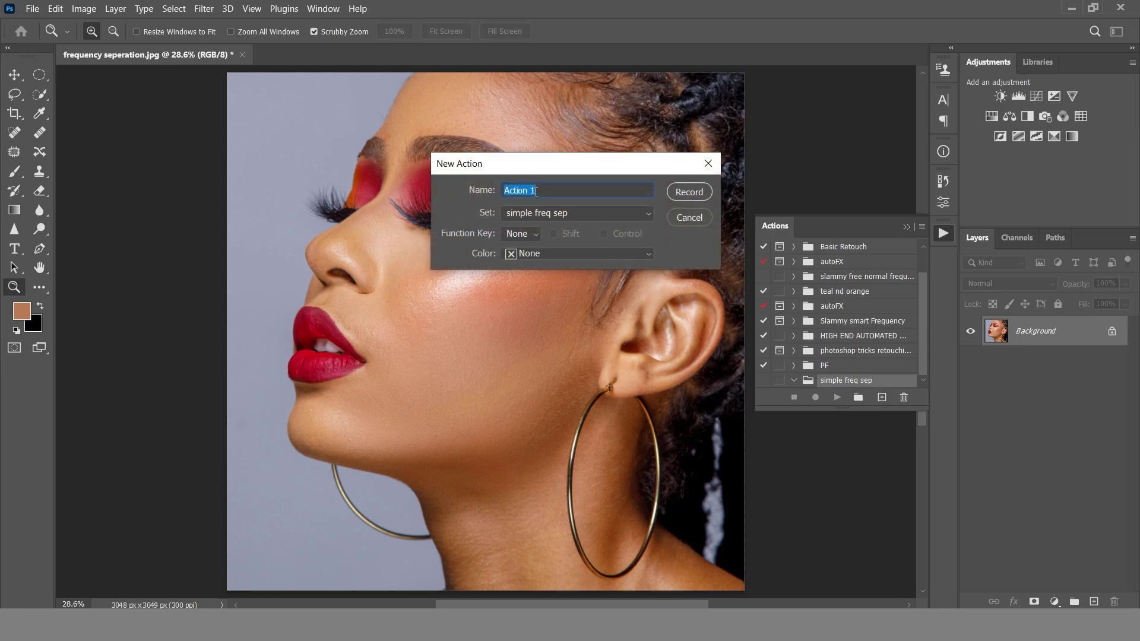
type("fs")
left_click(696, 193)
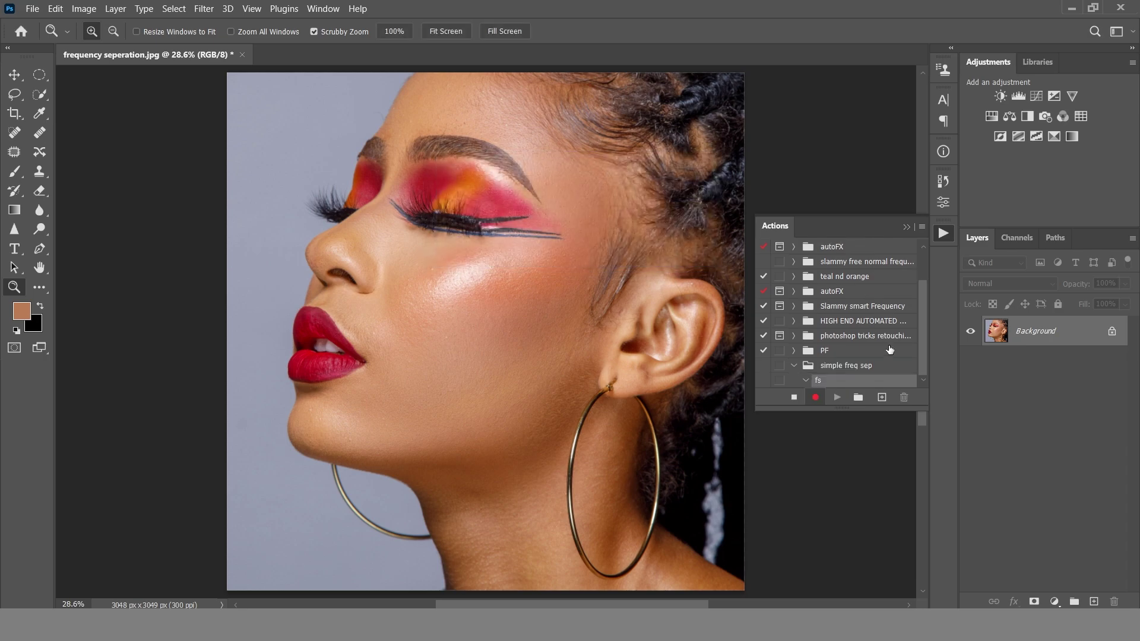
Step: Duplicate the Background layer twice and name the upper copy "hard" and the lower copy "median"
left_click_drag(1047, 334, 1093, 602)
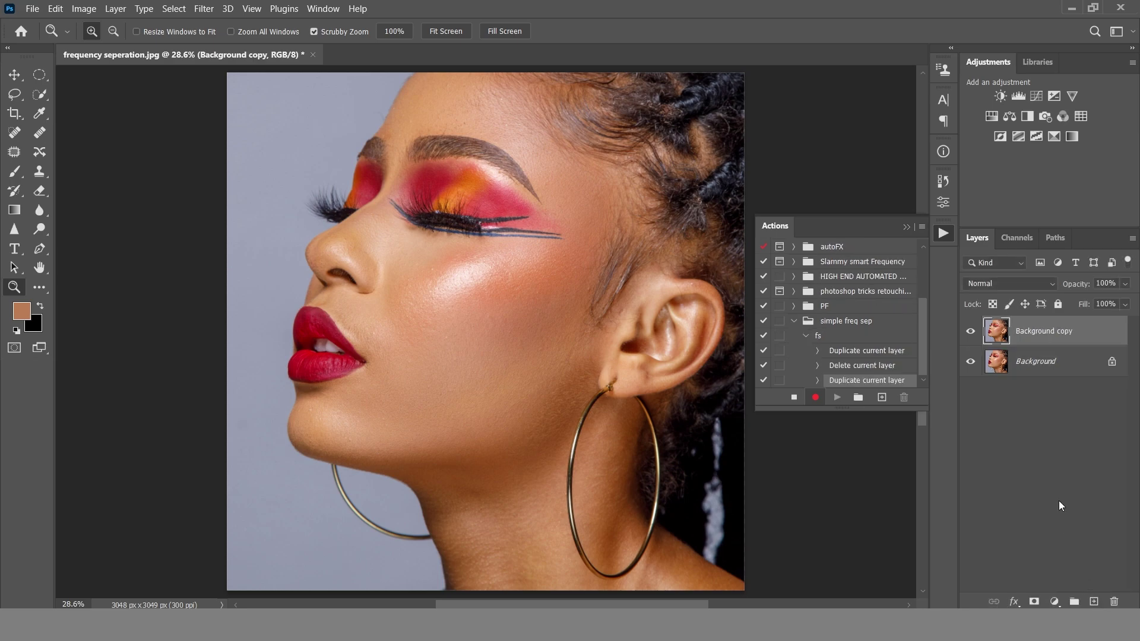
left_click_drag(1056, 337, 1094, 601)
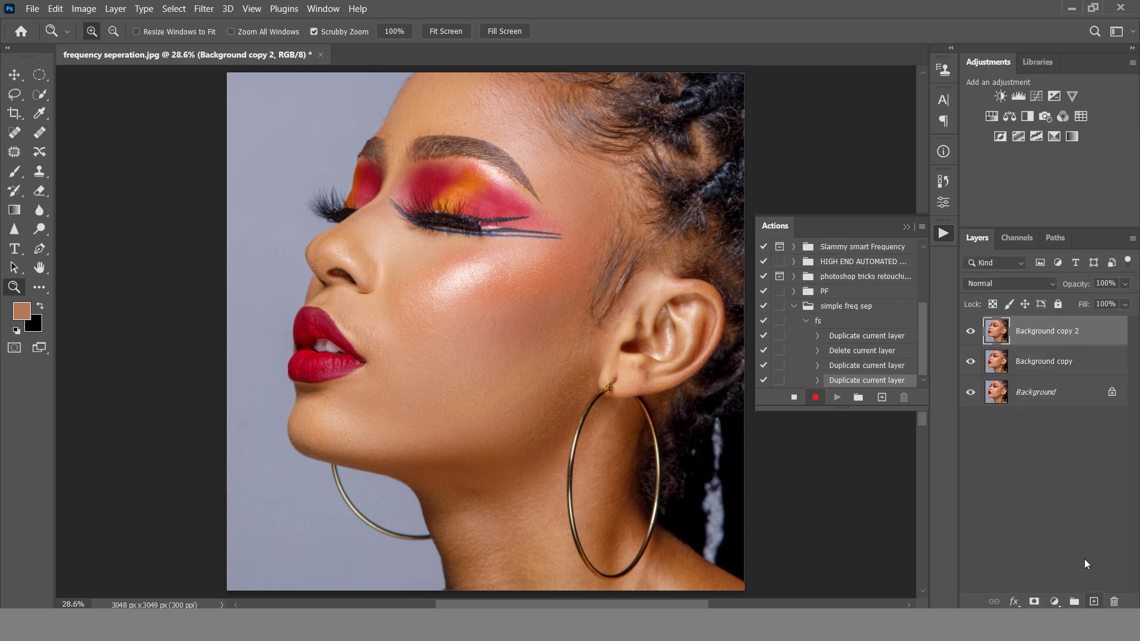
double_click(1040, 333)
type("hard")
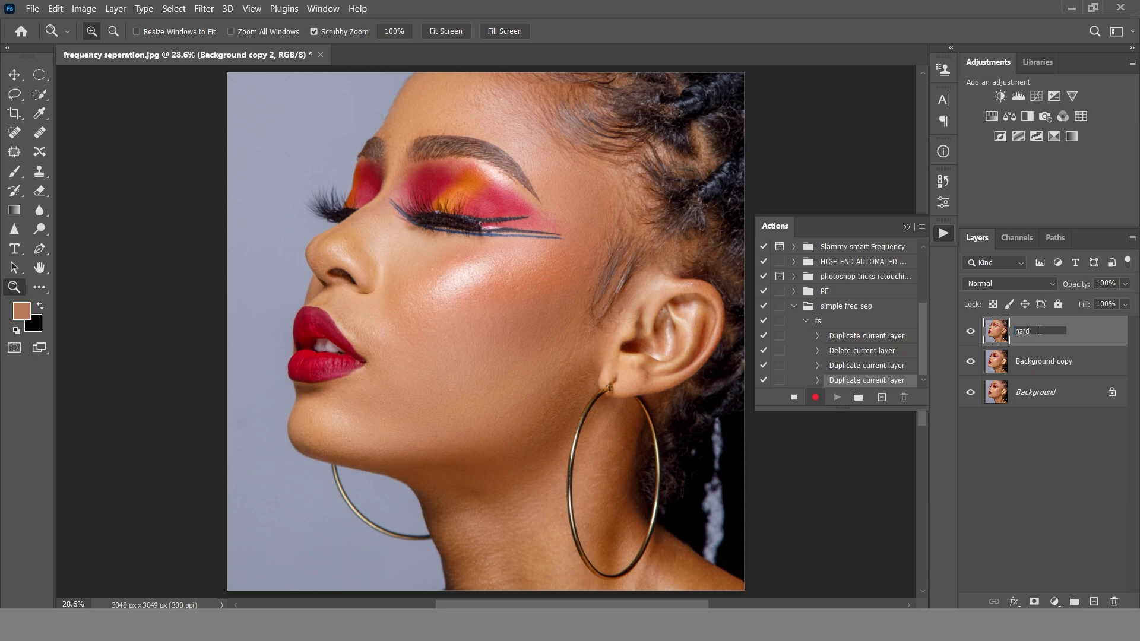
double_click(1044, 361)
type("me")
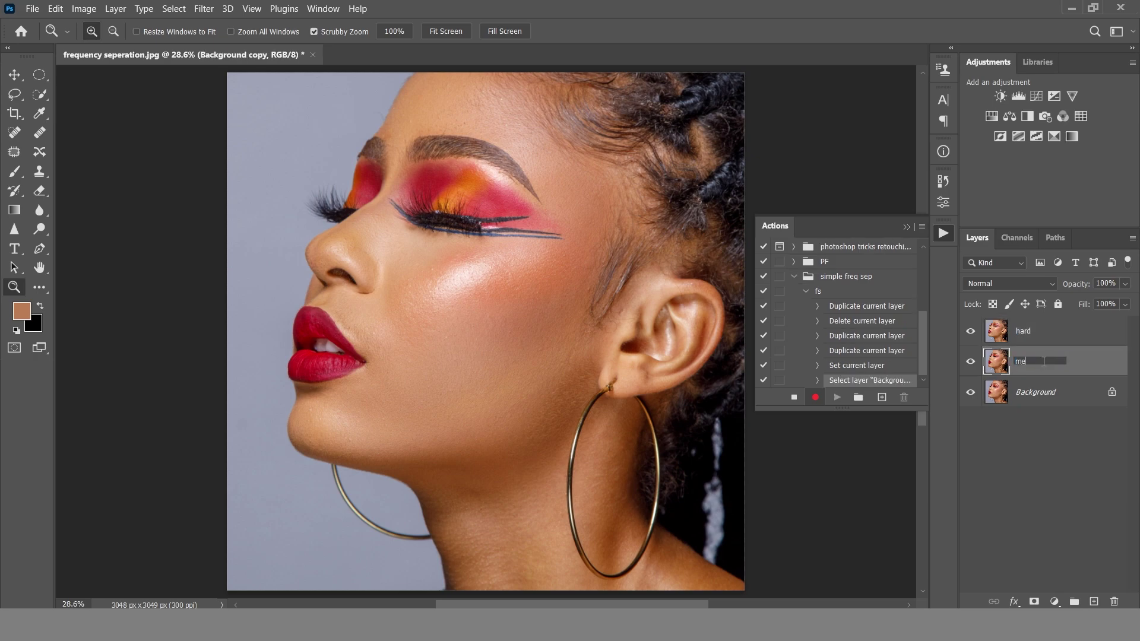
type("dian")
key("Return")
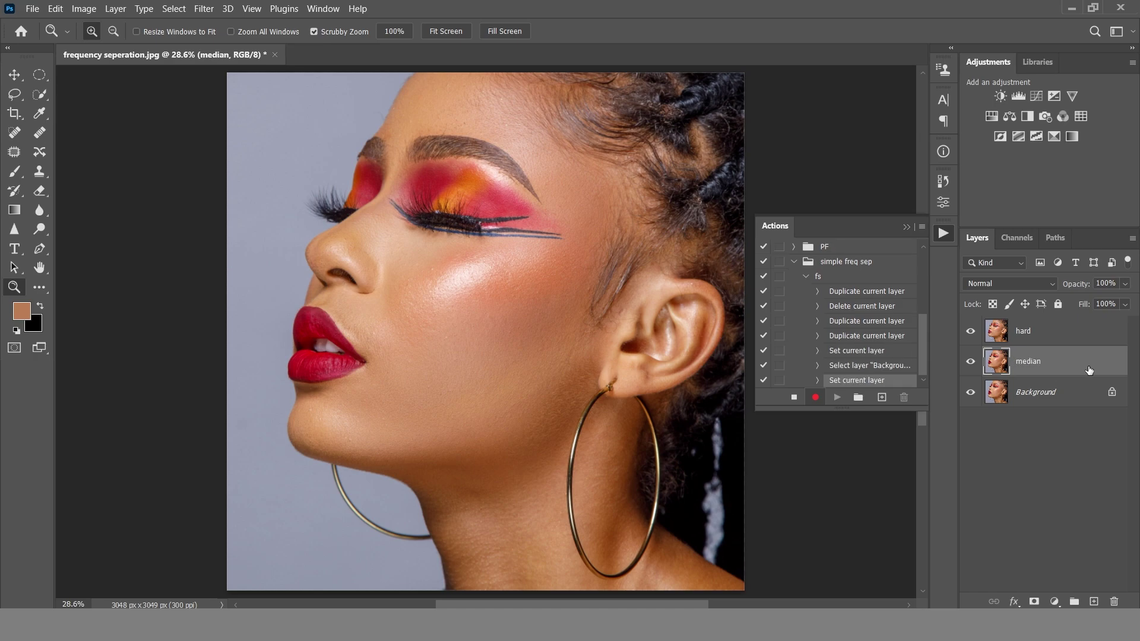
Step: Apply the Median noise filter with a radius of 8 pixels to the median layer
left_click(203, 8)
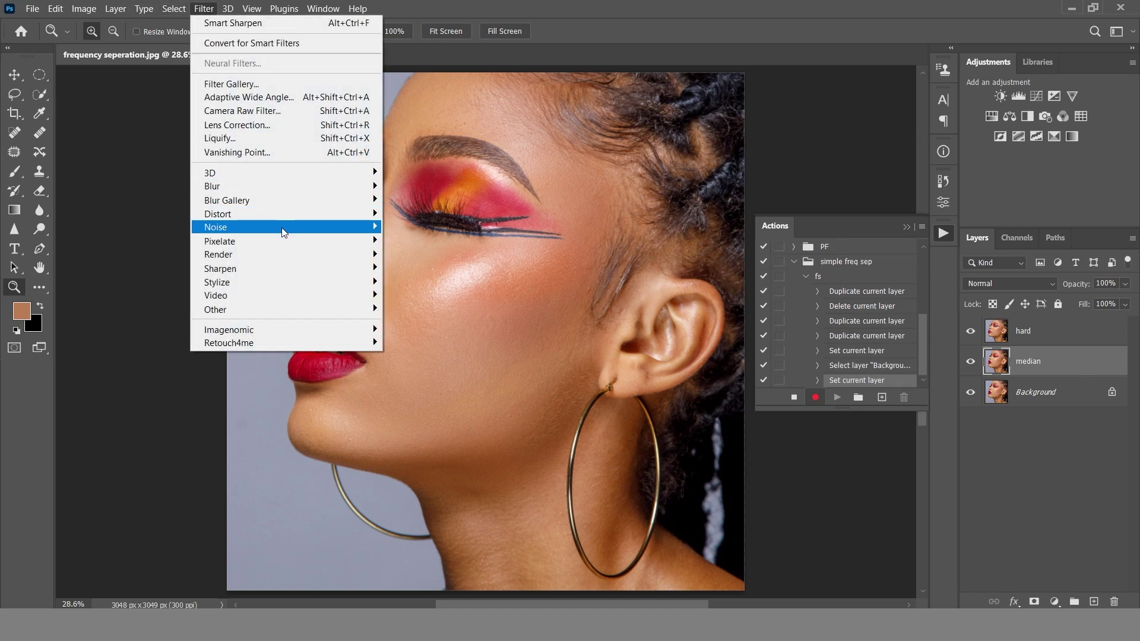
mouse_move(285, 228)
left_click(415, 278)
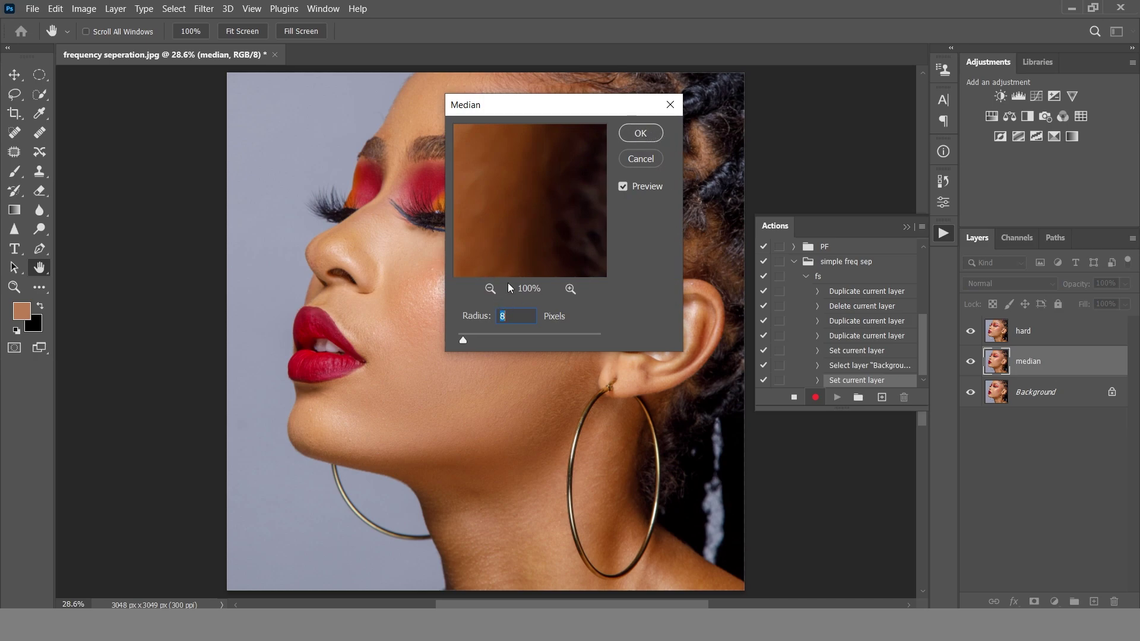
left_click(640, 133)
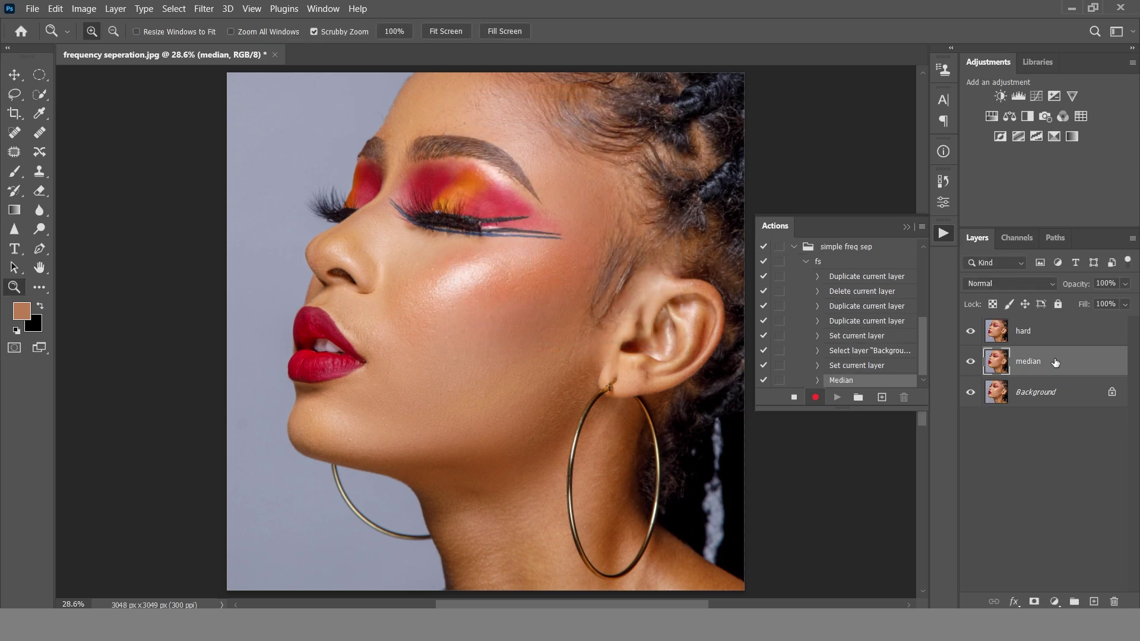
Step: Apply Image to the hard layer using the median layer, RGB channel, Subtract blending, 100% opacity, scale 2 and offset 128
left_click(1034, 339)
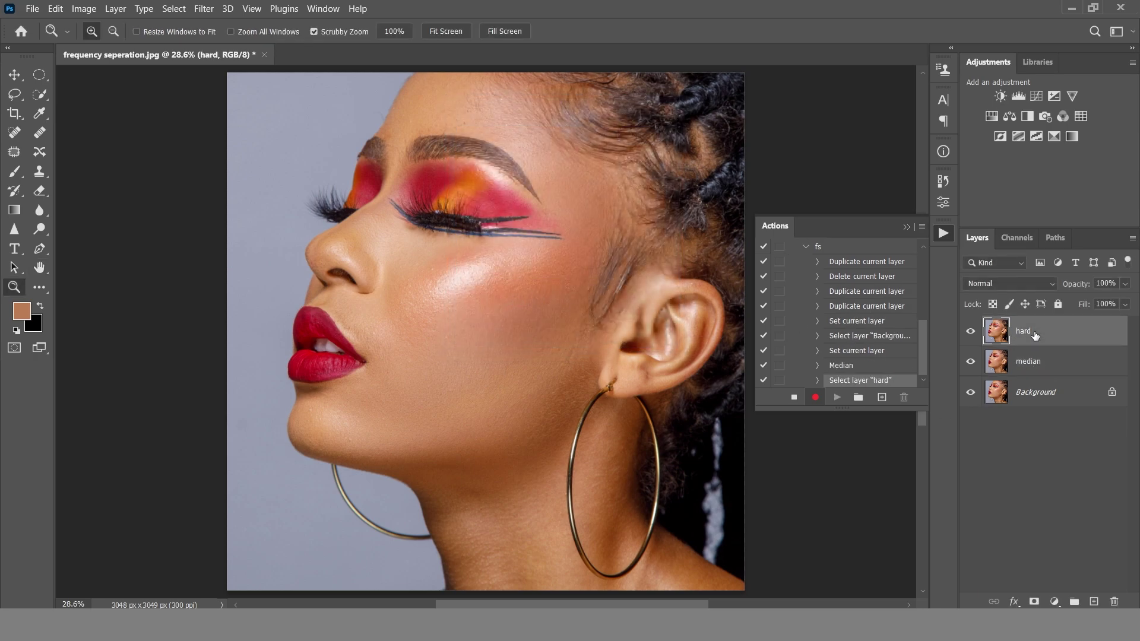
left_click(84, 9)
left_click(167, 214)
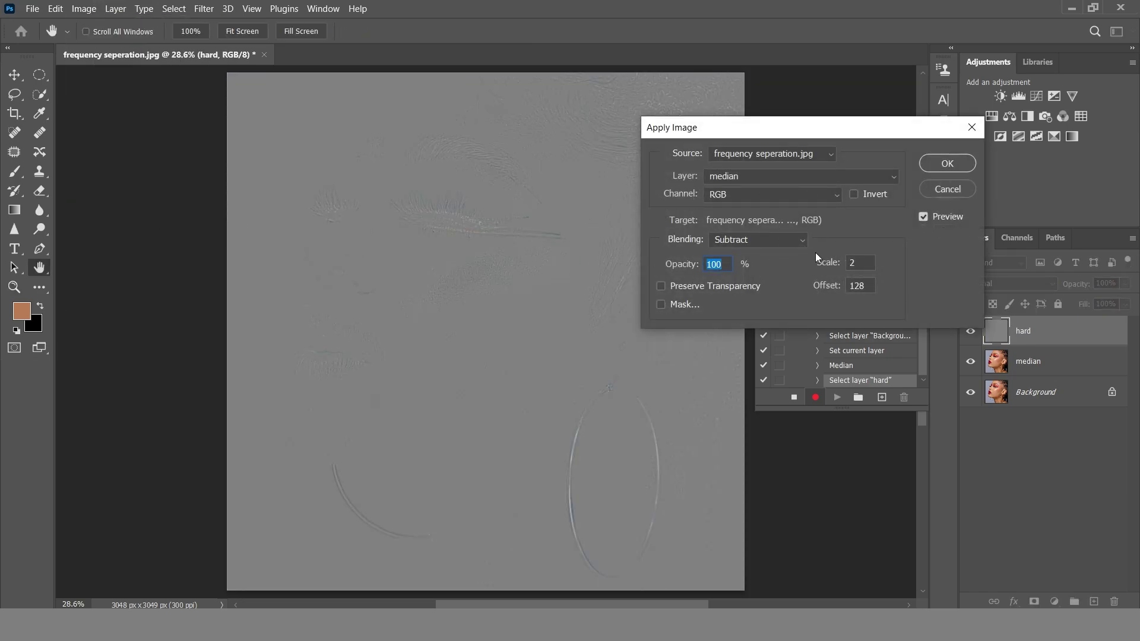
left_click(929, 164)
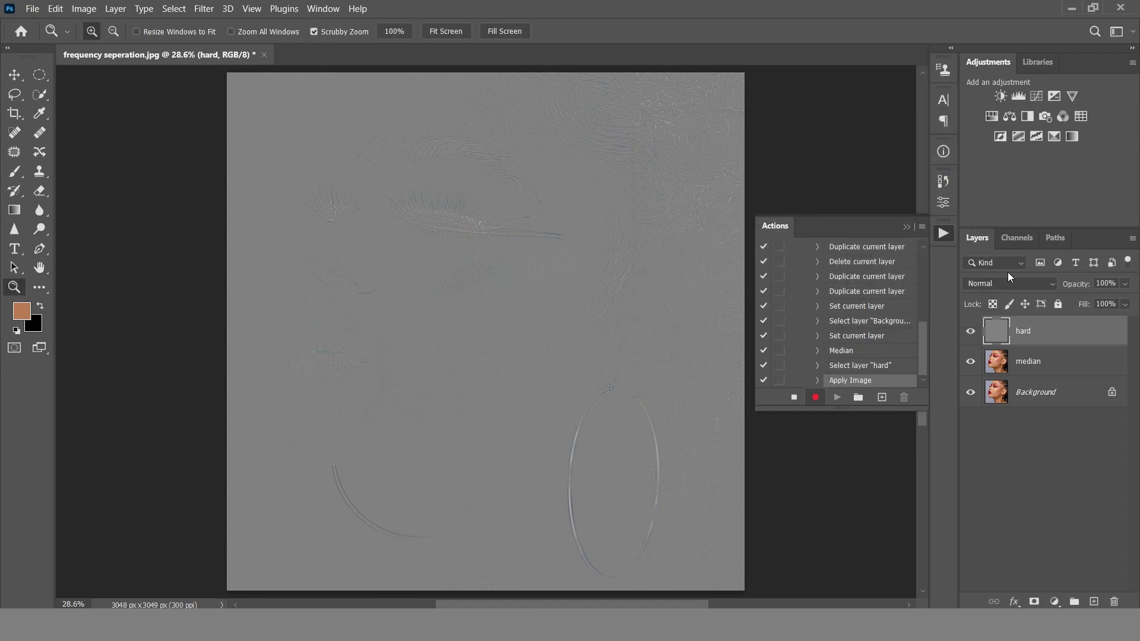
Step: Set the hard layer's blend mode to Linear Light
left_click(1005, 285)
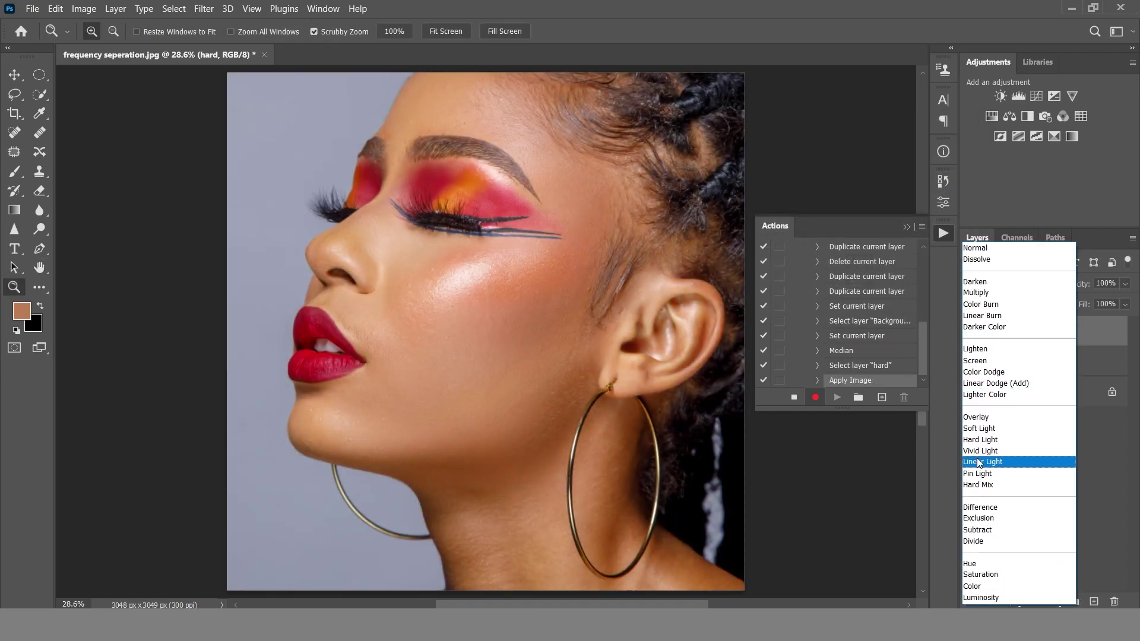
left_click(980, 461)
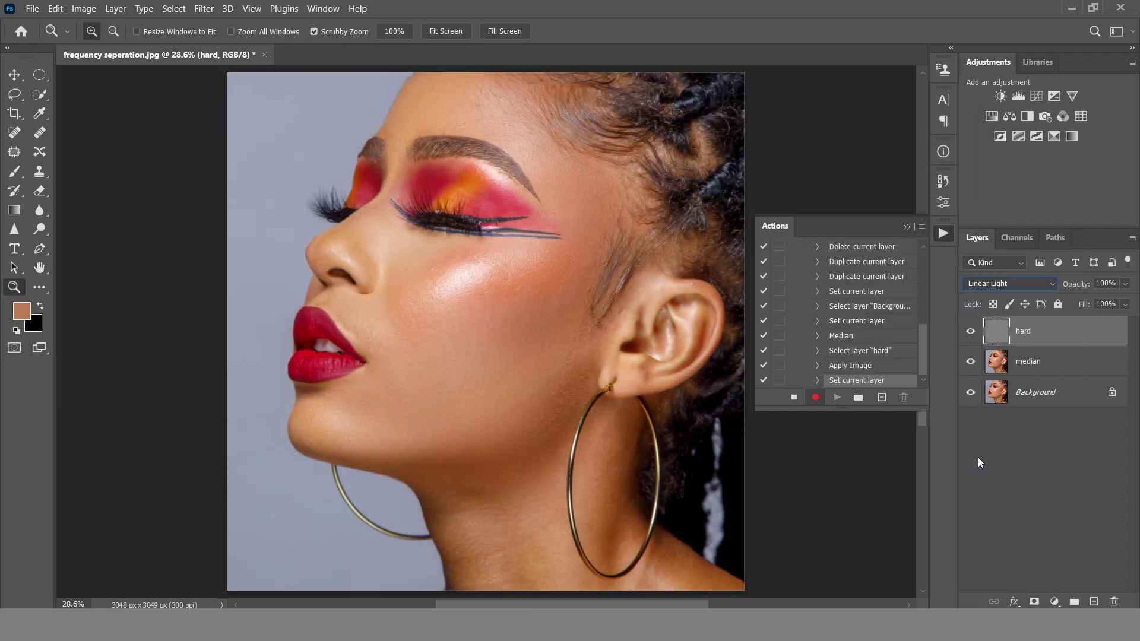
Step: Group the hard and median layers as "simple FS" and stop recording the fs action
left_click(1039, 371, "shift")
right_click(1039, 336)
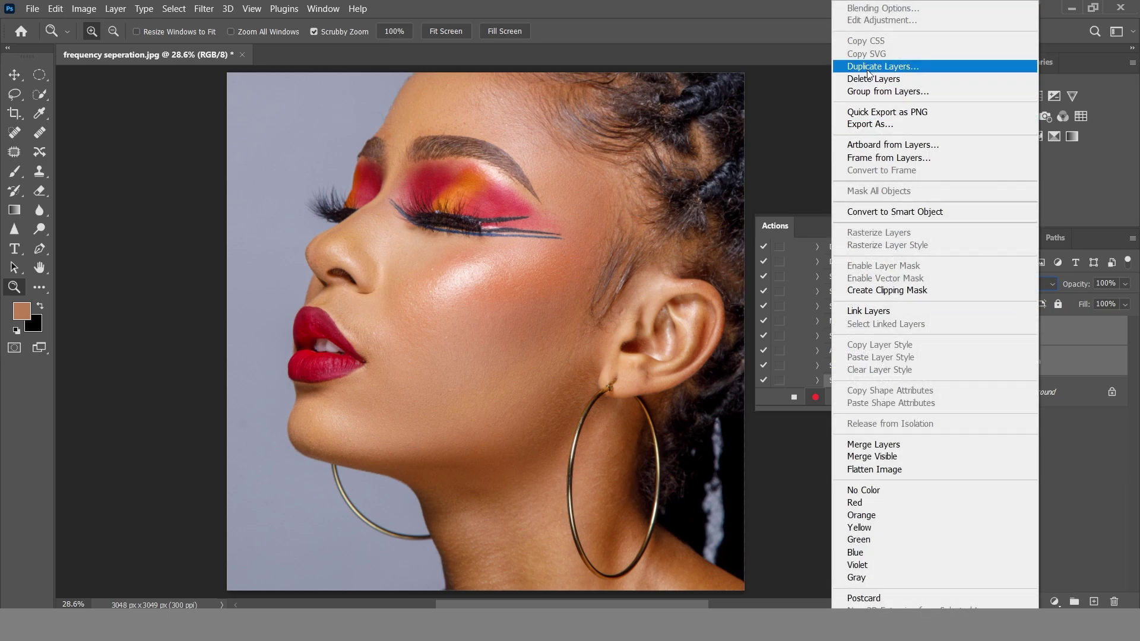
left_click(868, 92)
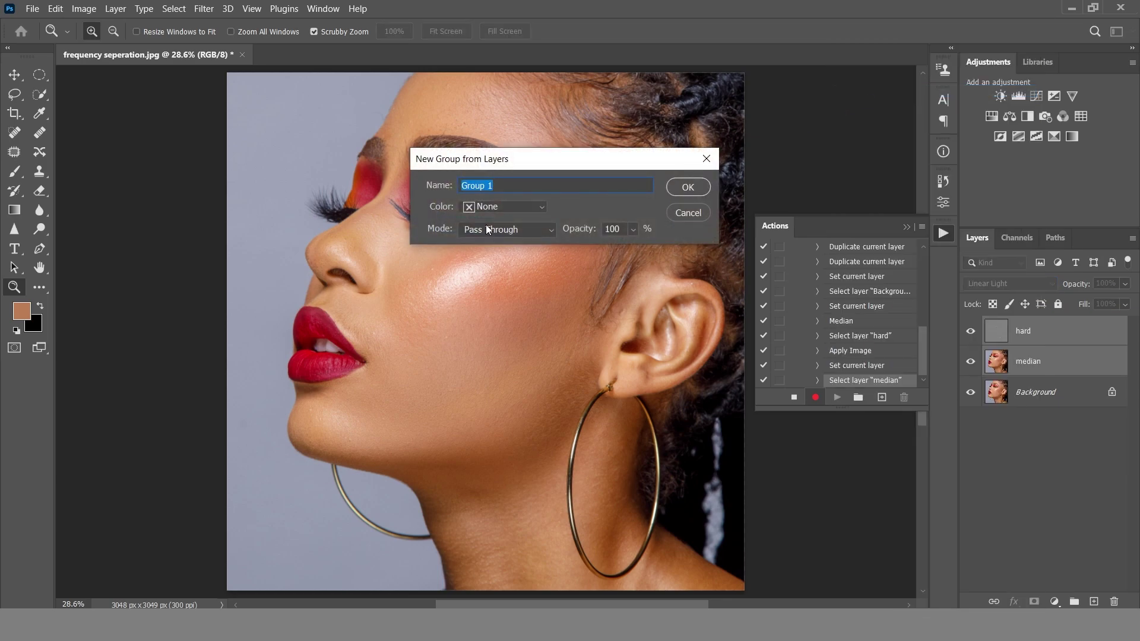
type("simple FS")
left_click(688, 188)
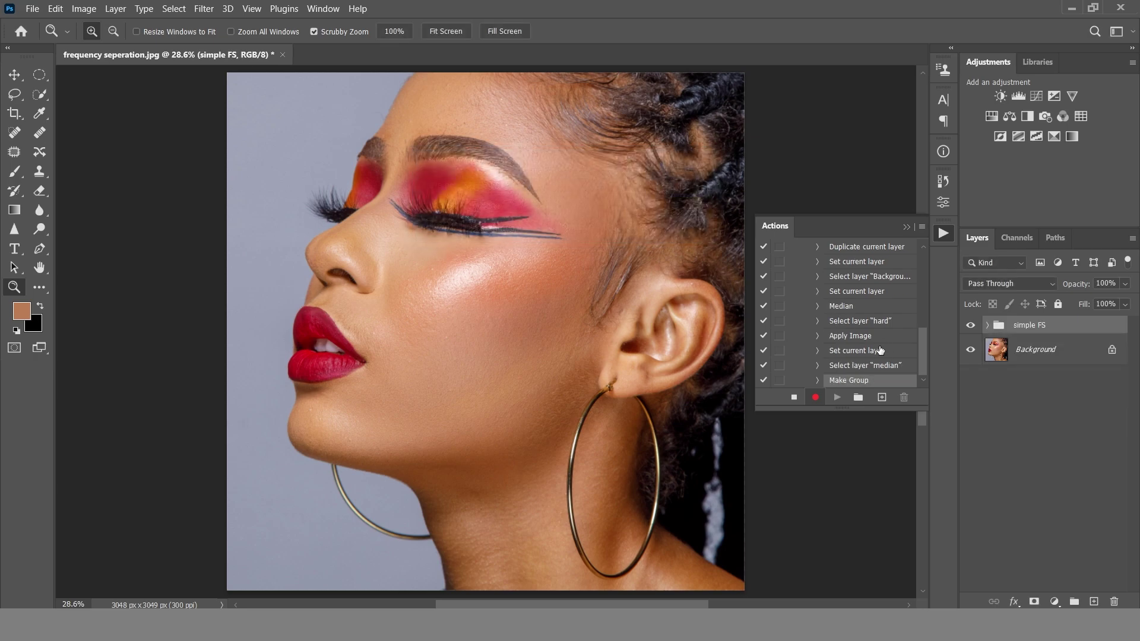
left_click(794, 399)
Step: Delete the simple FS group and run the recorded fs action on the Background layer
scroll(853, 379, "up", 1)
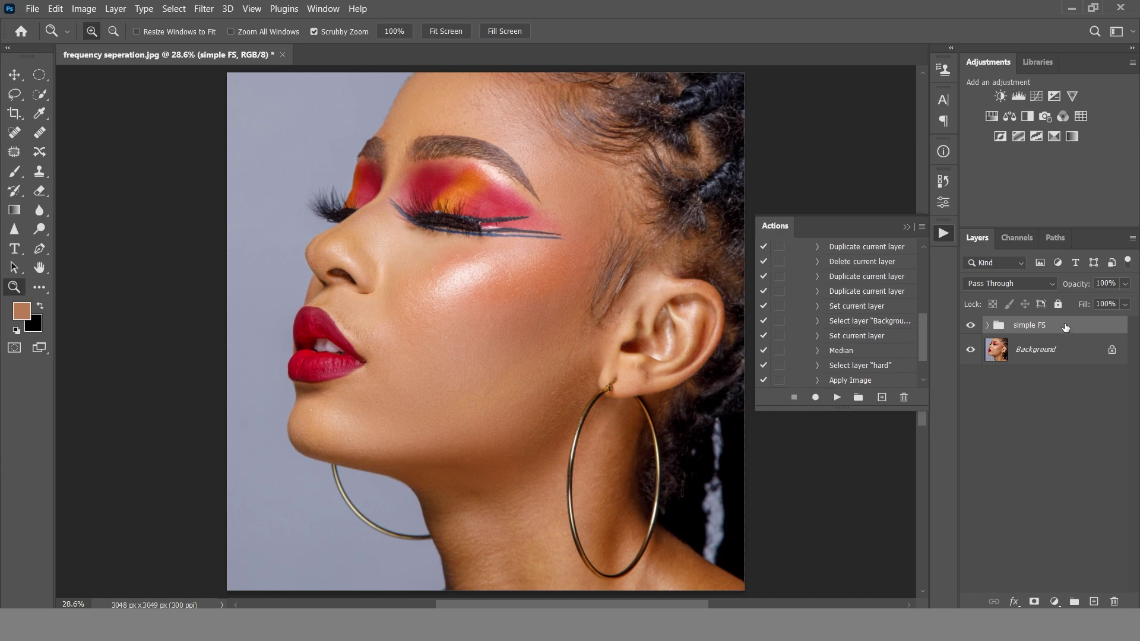
left_click_drag(1066, 327, 1114, 602)
scroll(891, 439, "up", 1)
scroll(839, 333, "up", 2)
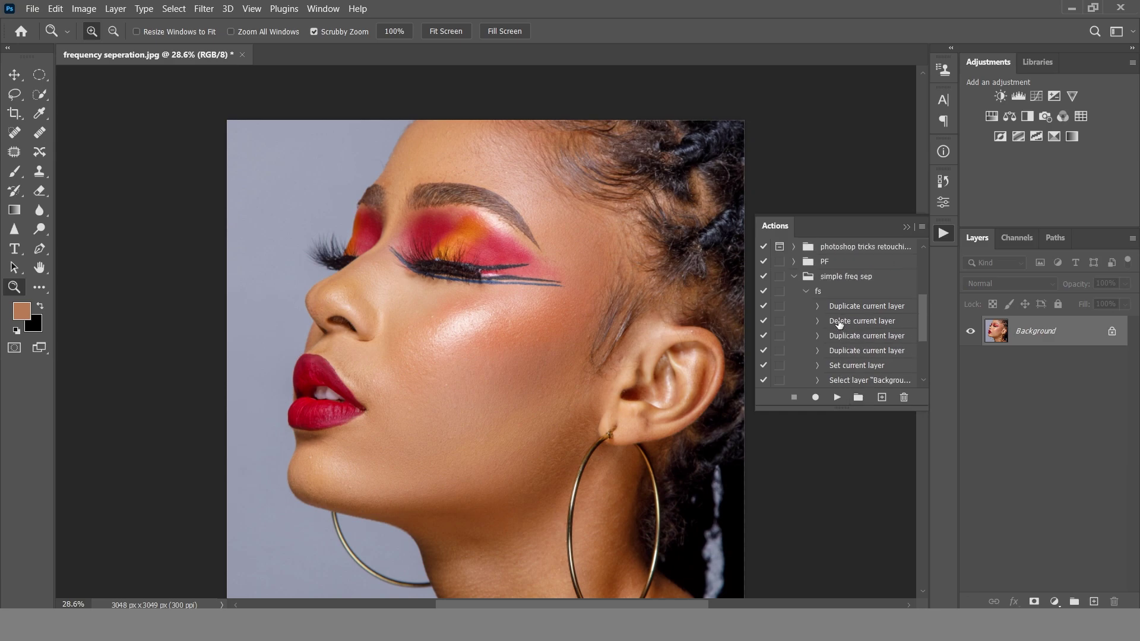
left_click(806, 292)
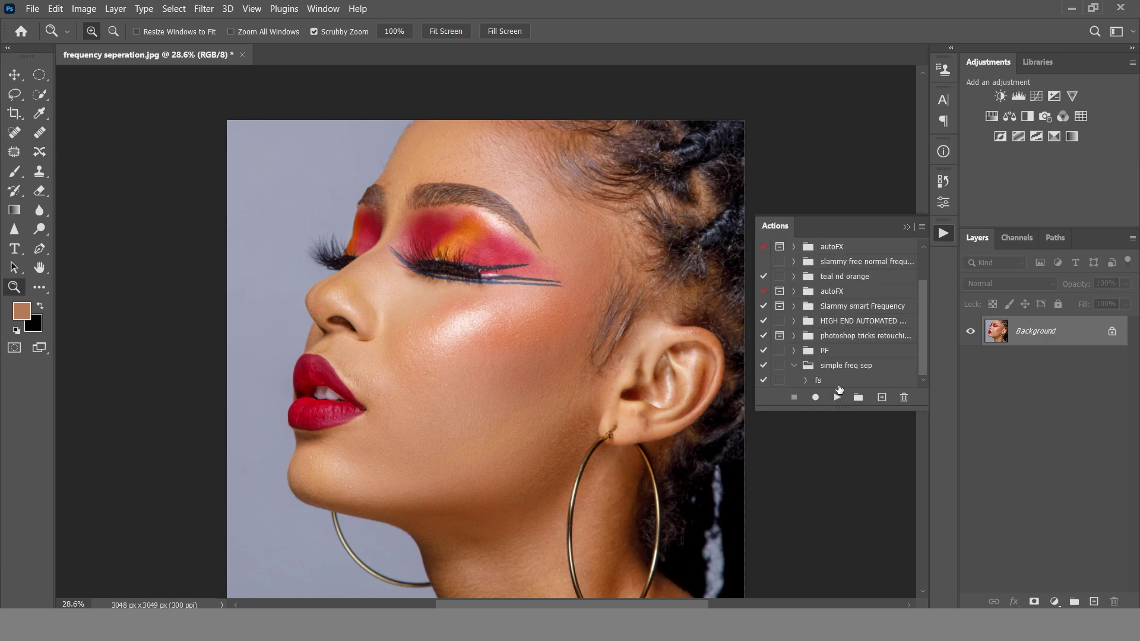
left_click(839, 384)
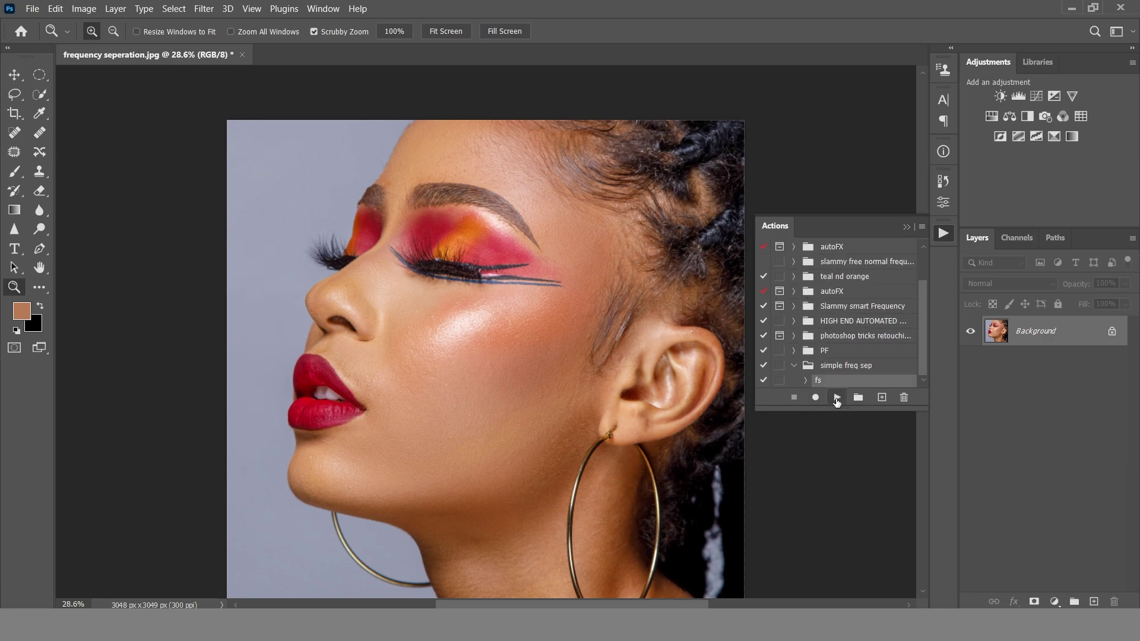
left_click(836, 398)
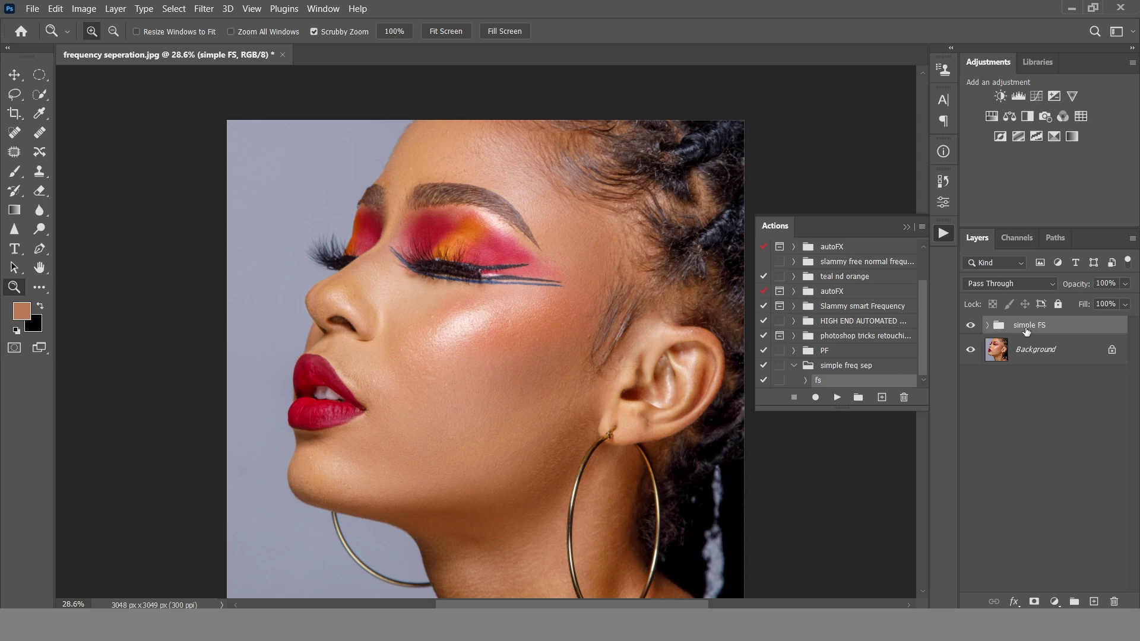
Step: Hide the hard layer and lasso the lower cheek on the median layer with a 30-pixel feather
left_click(988, 326)
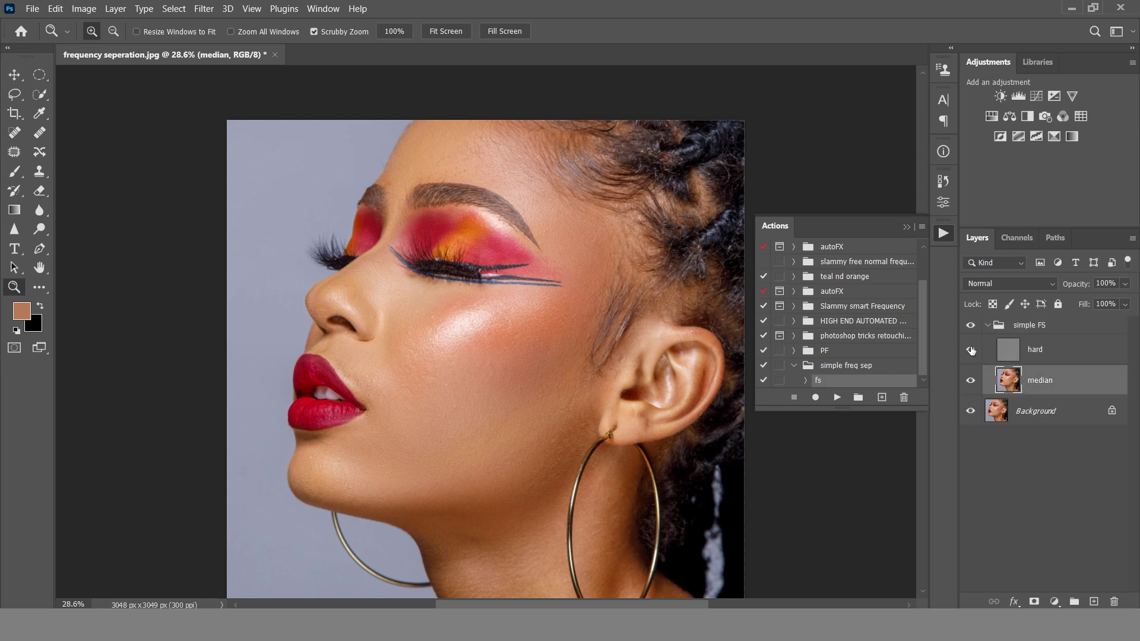
left_click(971, 349)
left_click(943, 234)
left_click(15, 94)
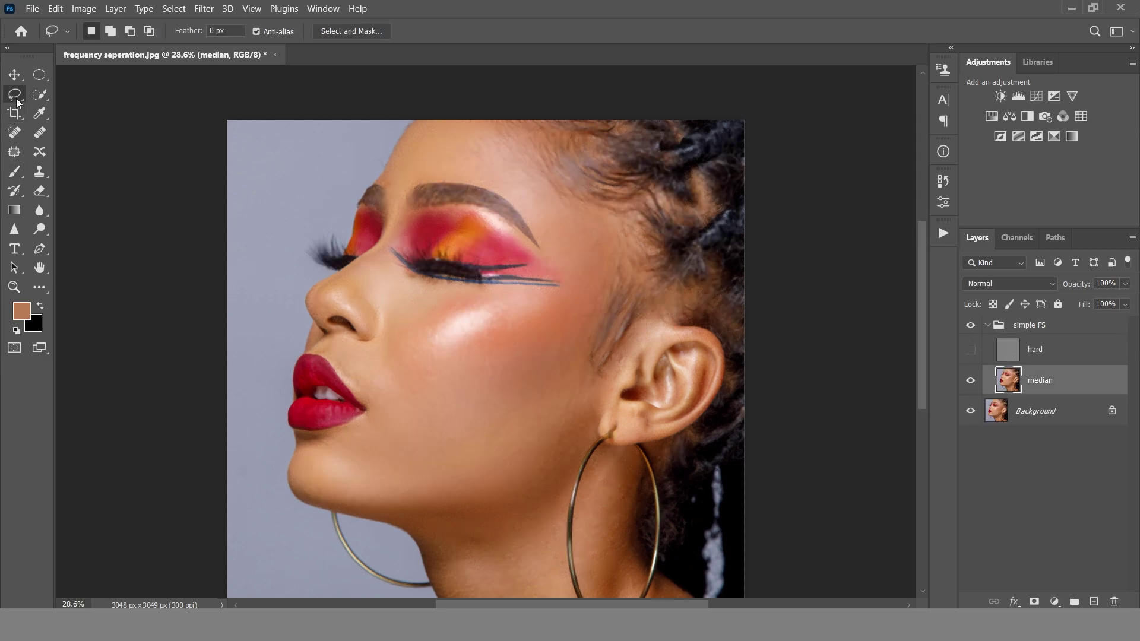
mouse_move(452, 488)
left_mouse_down()
mouse_move(570, 432)
mouse_move(570, 328)
left_mouse_up()
right_click(480, 403)
left_click(514, 145)
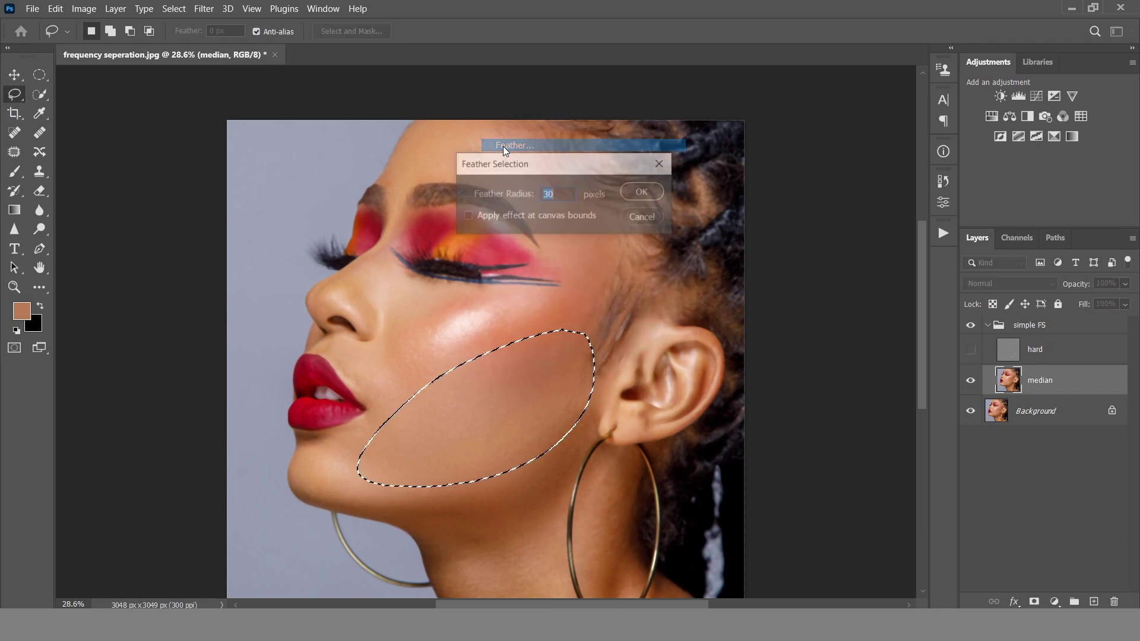
left_click(643, 189)
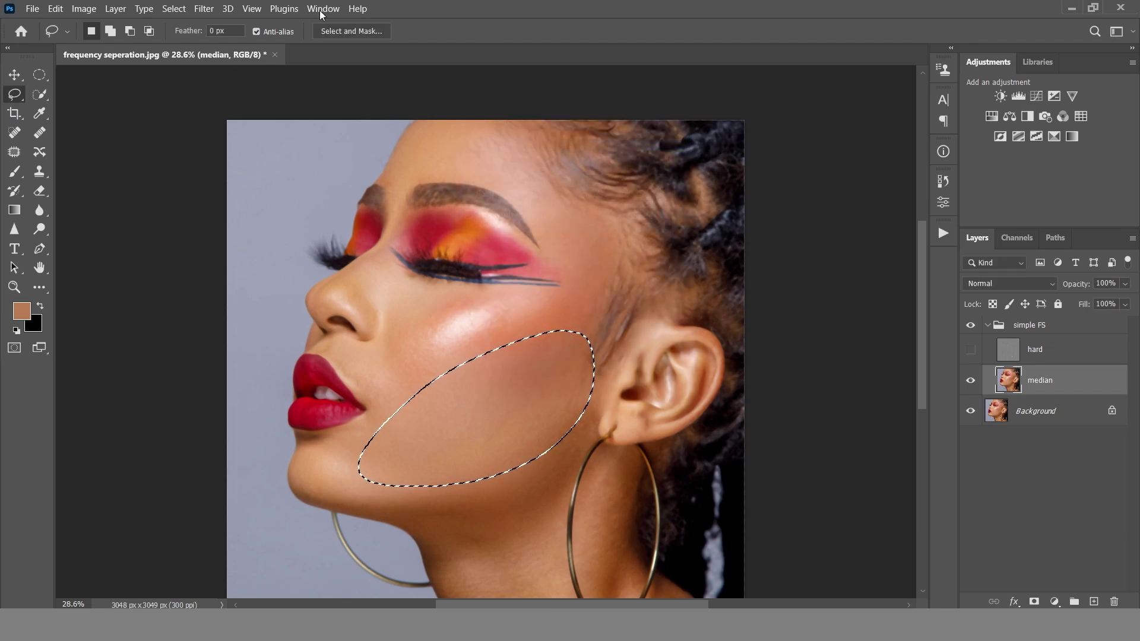
Step: Apply a 30-pixel Gaussian Blur to the selected cheek, deselect it, and show the hard layer again
left_click(204, 8)
mouse_move(301, 189)
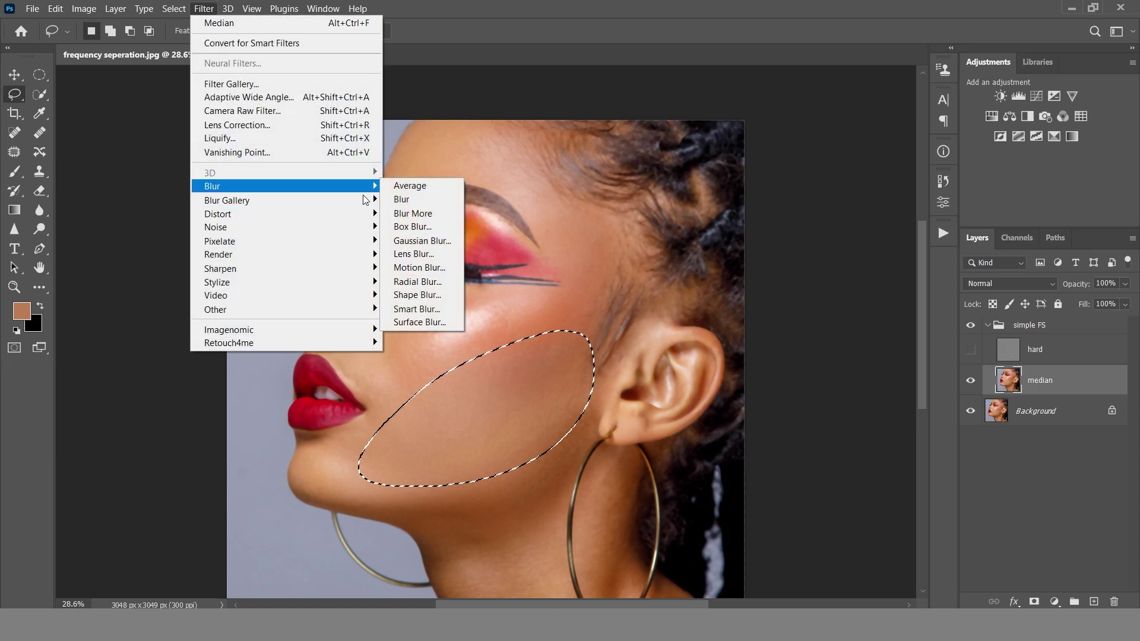
left_click(415, 241)
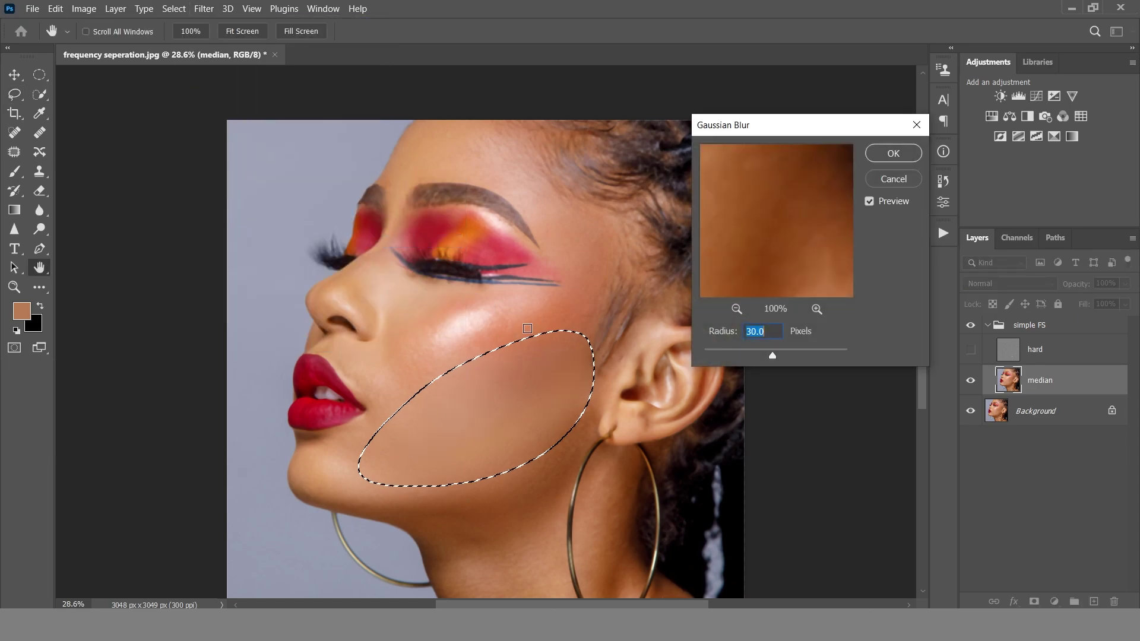
left_click(885, 152)
key("ctrl+d")
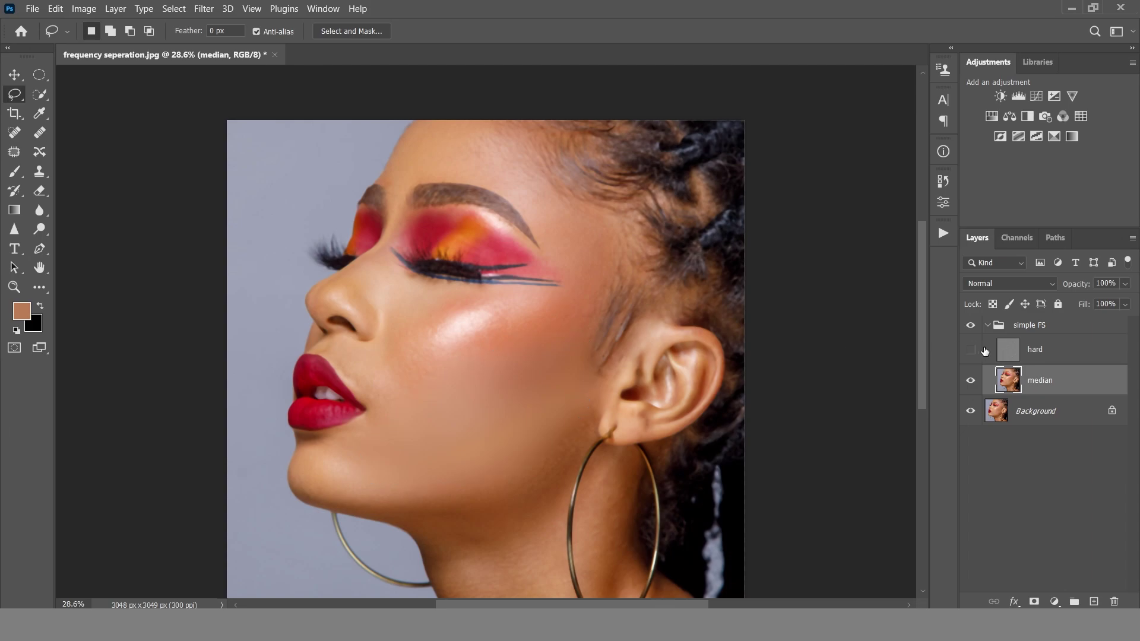
left_click(970, 349)
left_click(14, 287)
left_click_drag(464, 442, 505, 452)
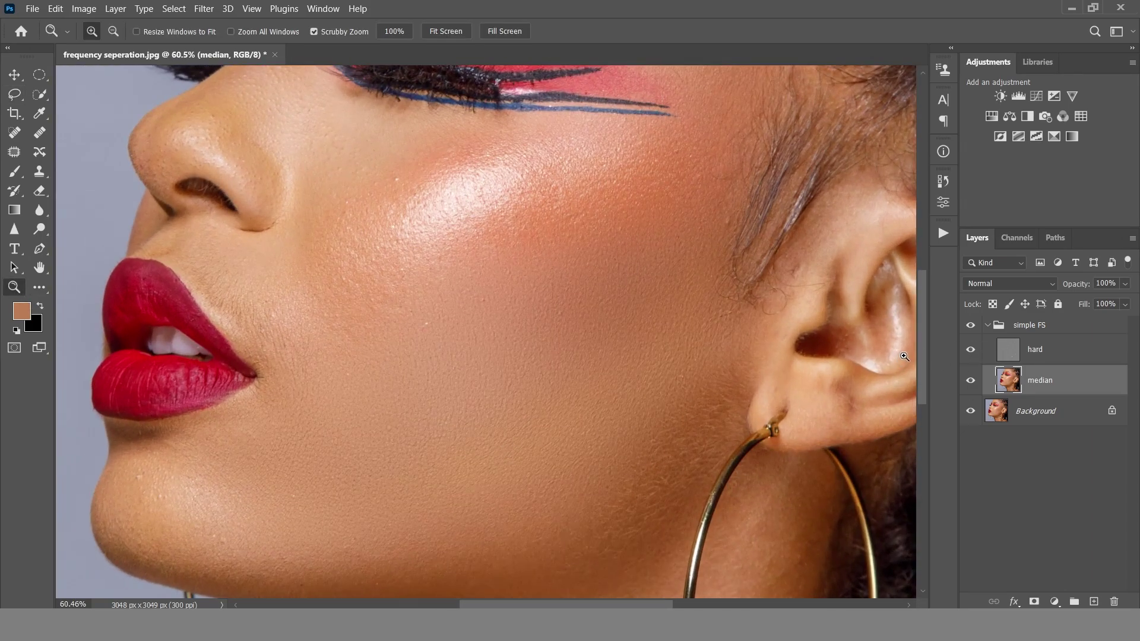
left_click(988, 326)
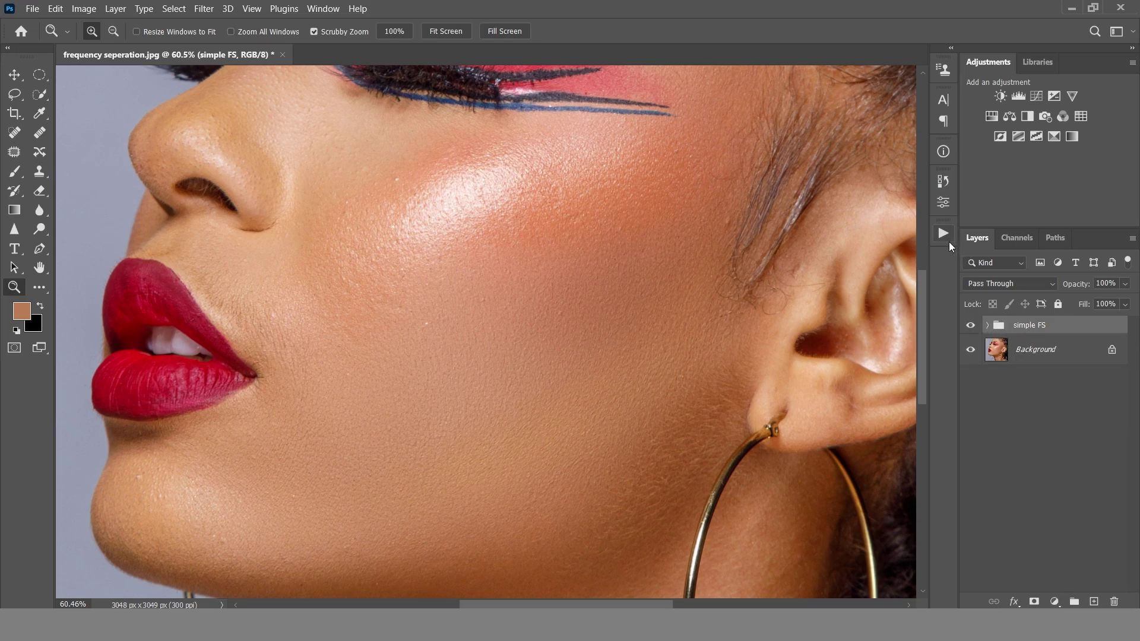
Step: Try to run the fs action again with the simple FS group selected
left_click(946, 238)
left_click(836, 398)
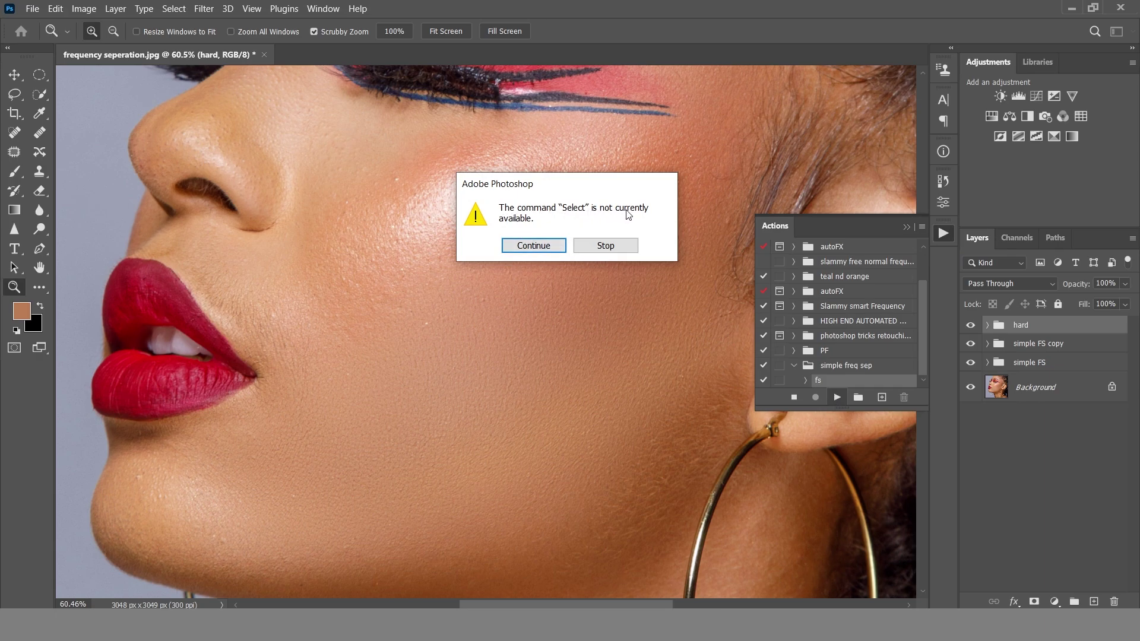
left_click(536, 246)
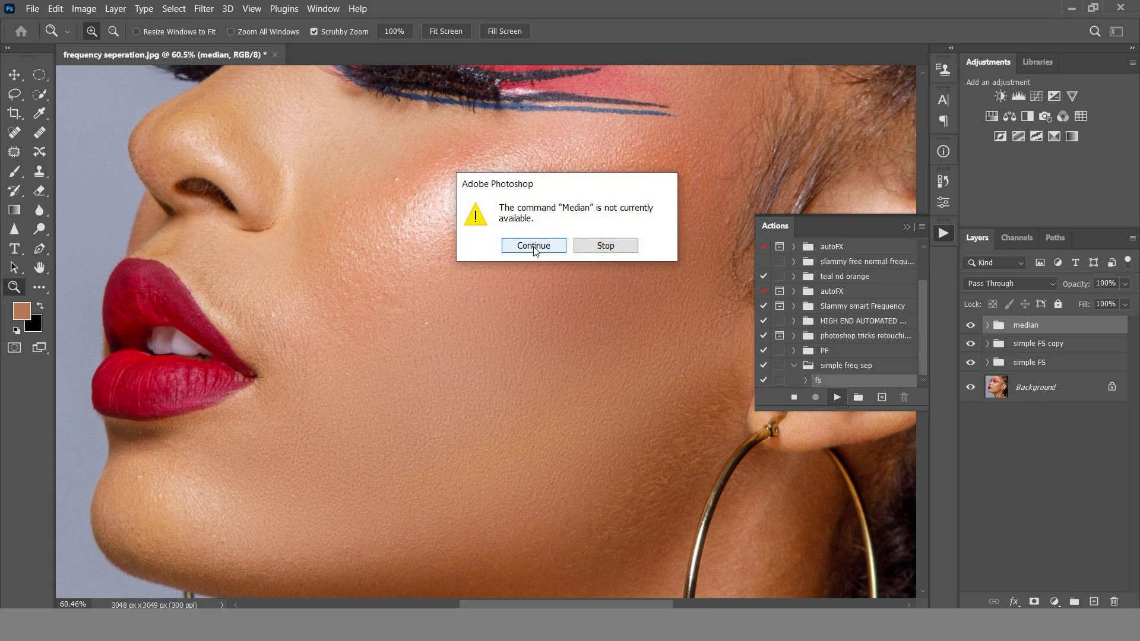
left_click(606, 246)
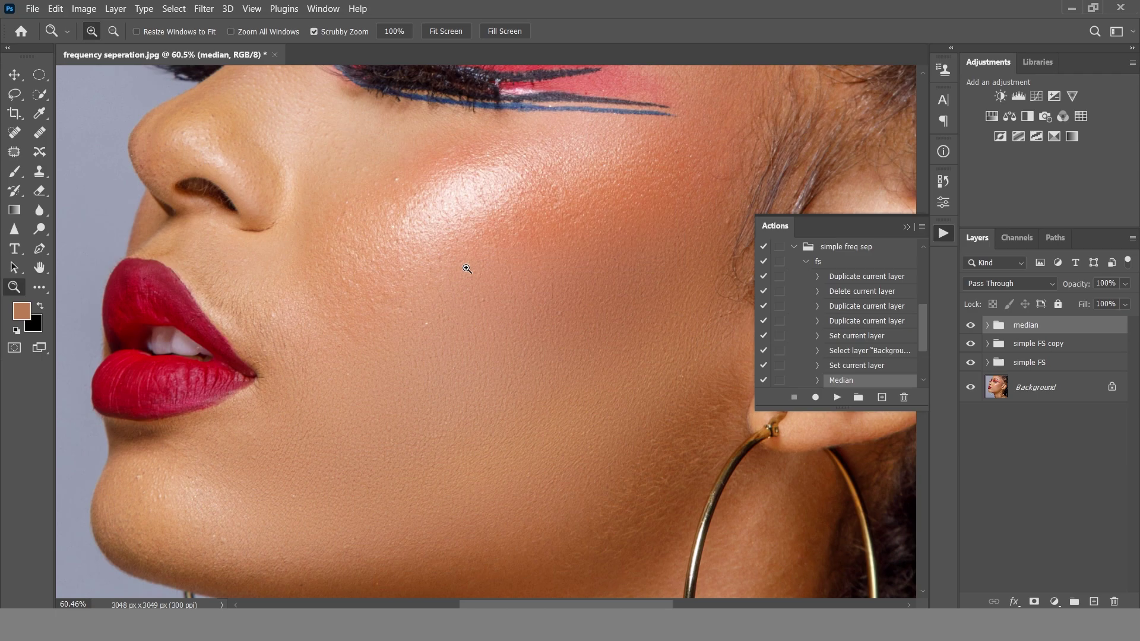
Step: Merge the median group into one layer and flatten the whole image
right_click(1053, 331)
left_click(985, 495)
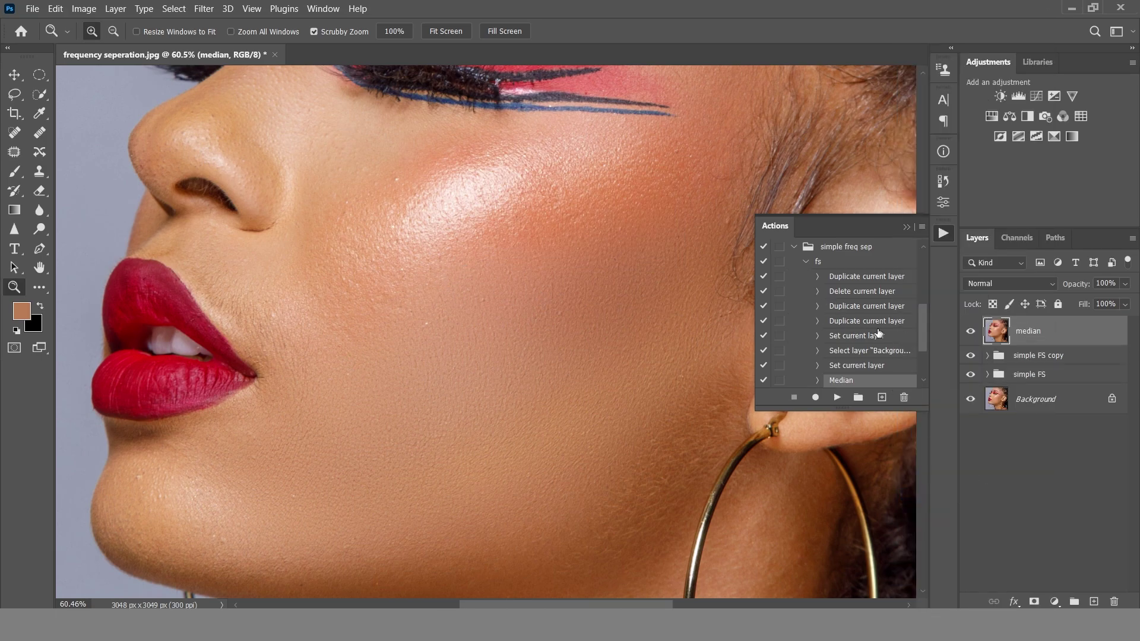
right_click(1068, 337)
left_click(961, 472)
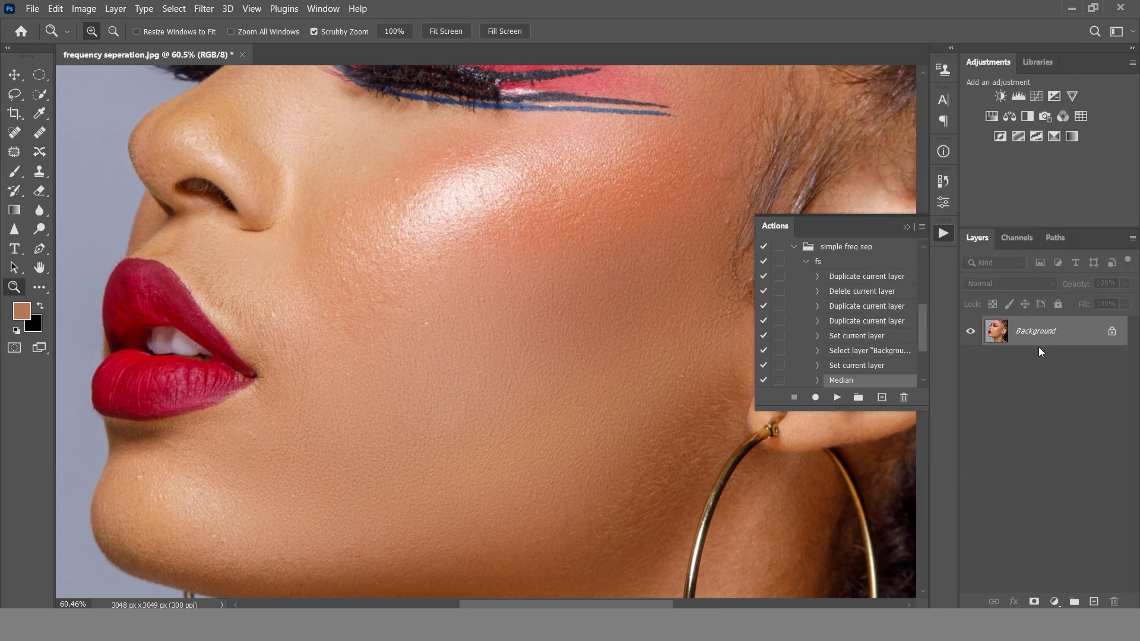
Step: Run the fs action from the simple freq sep set on the flattened Background layer
left_click(814, 261)
left_click(805, 262)
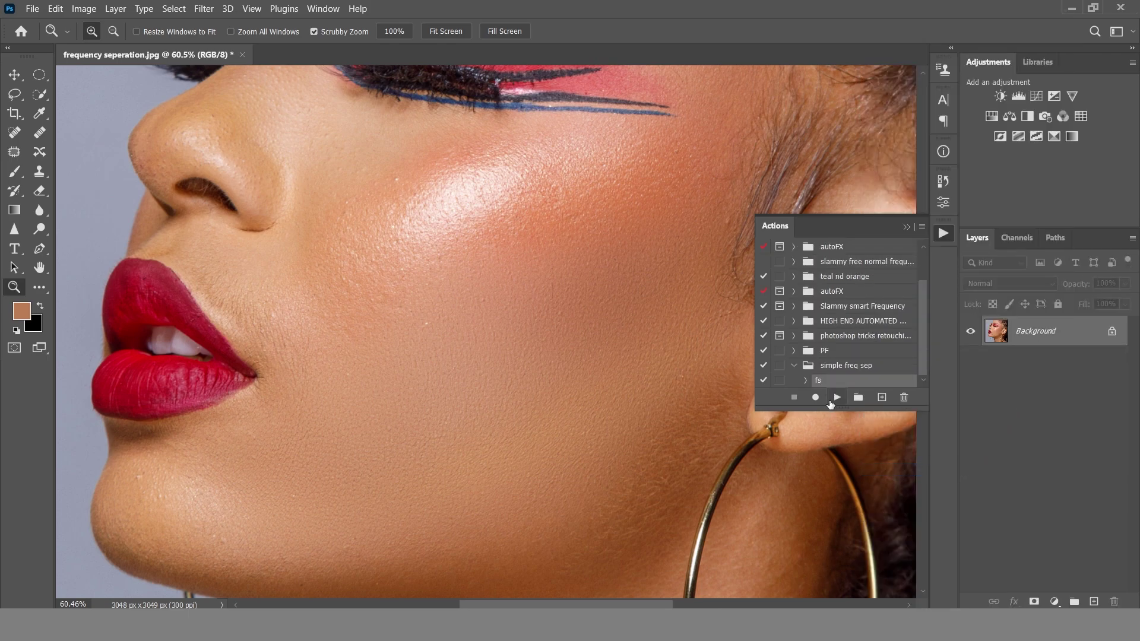
left_click(837, 398)
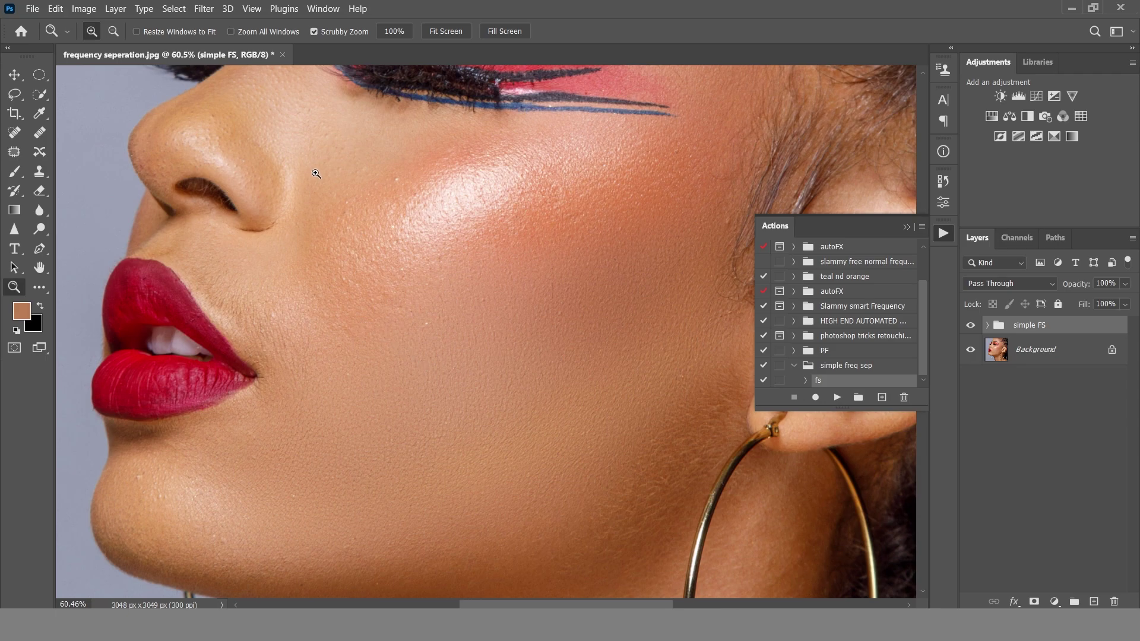
Step: Run the autoFix FS action on the Background layer and toggle the AutoFIX layer's visibility to compare the skin
left_click(252, 8)
left_click(301, 145)
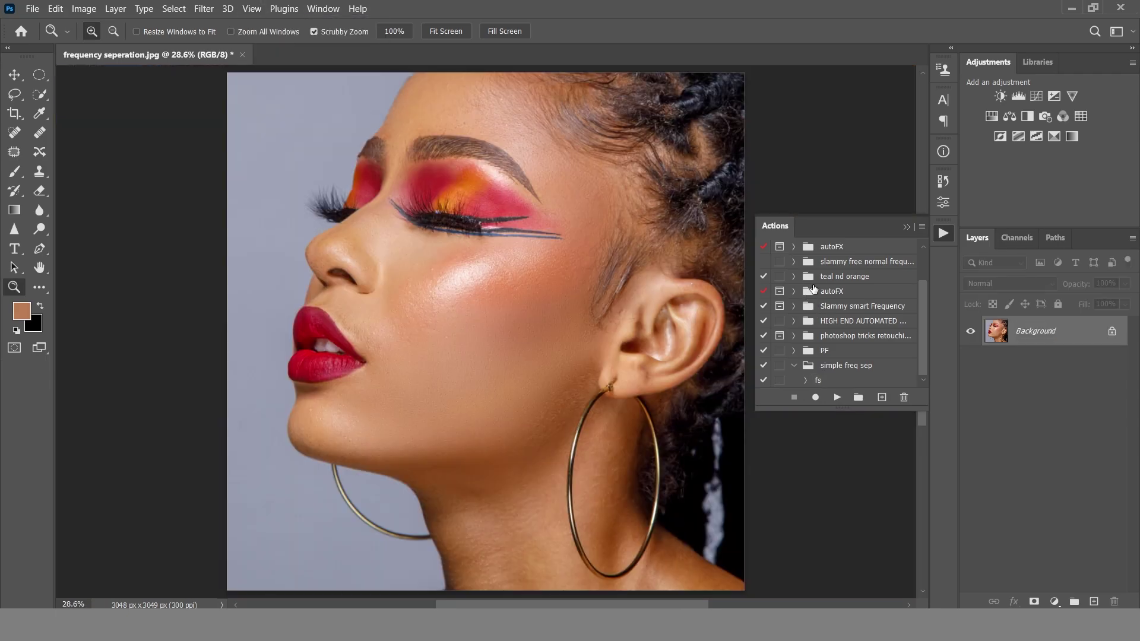
left_click(821, 248)
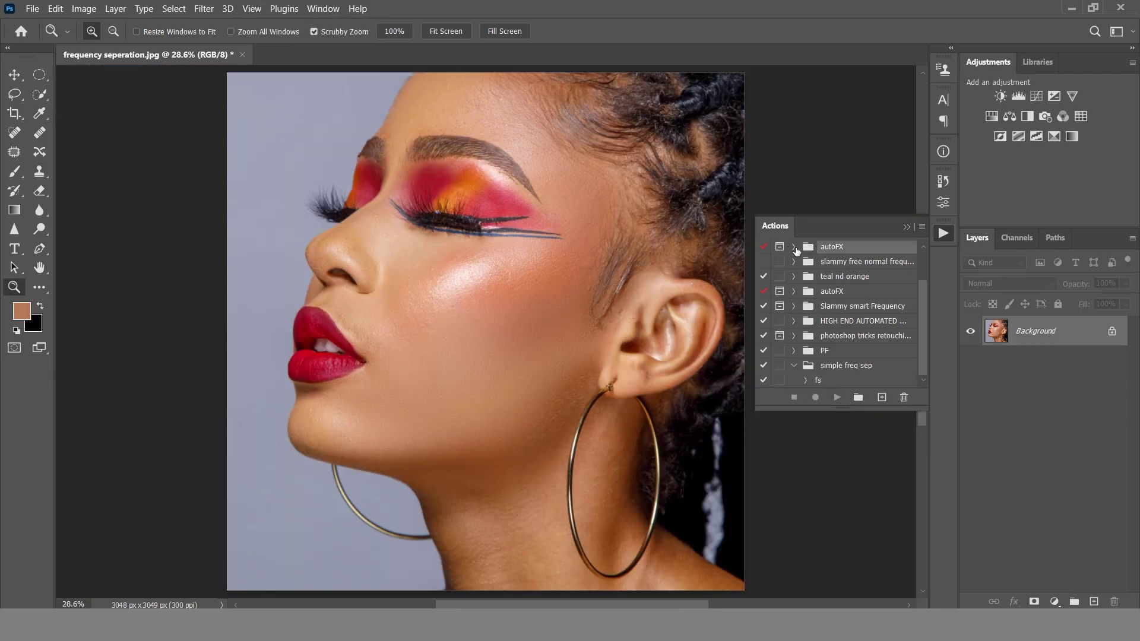
left_click(794, 247)
left_click(833, 263)
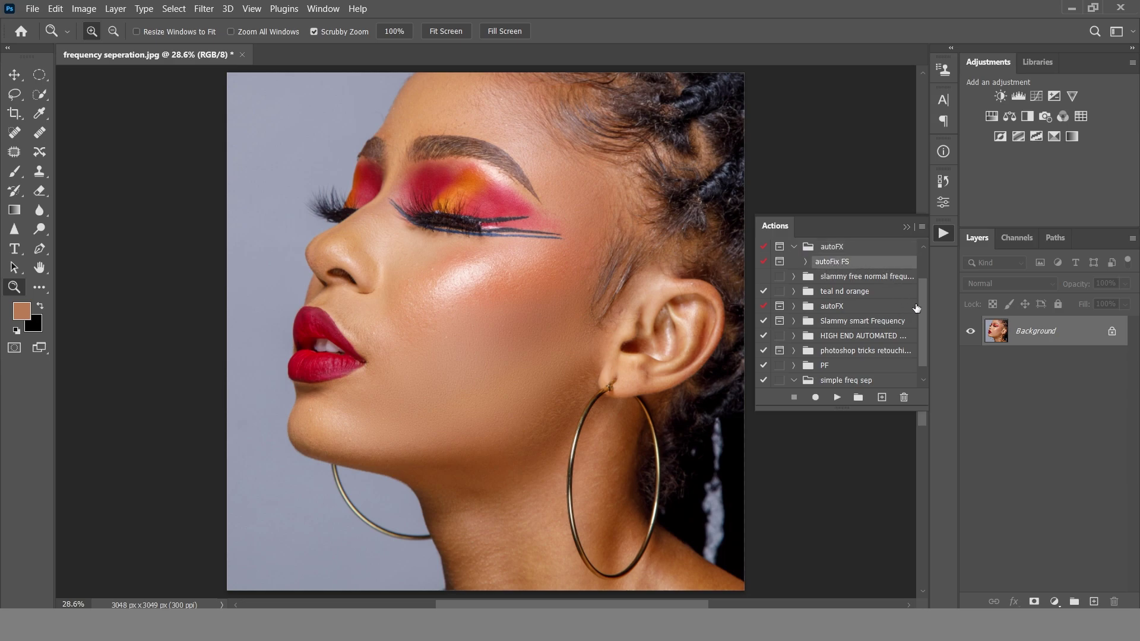
left_click_drag(924, 304, 922, 276)
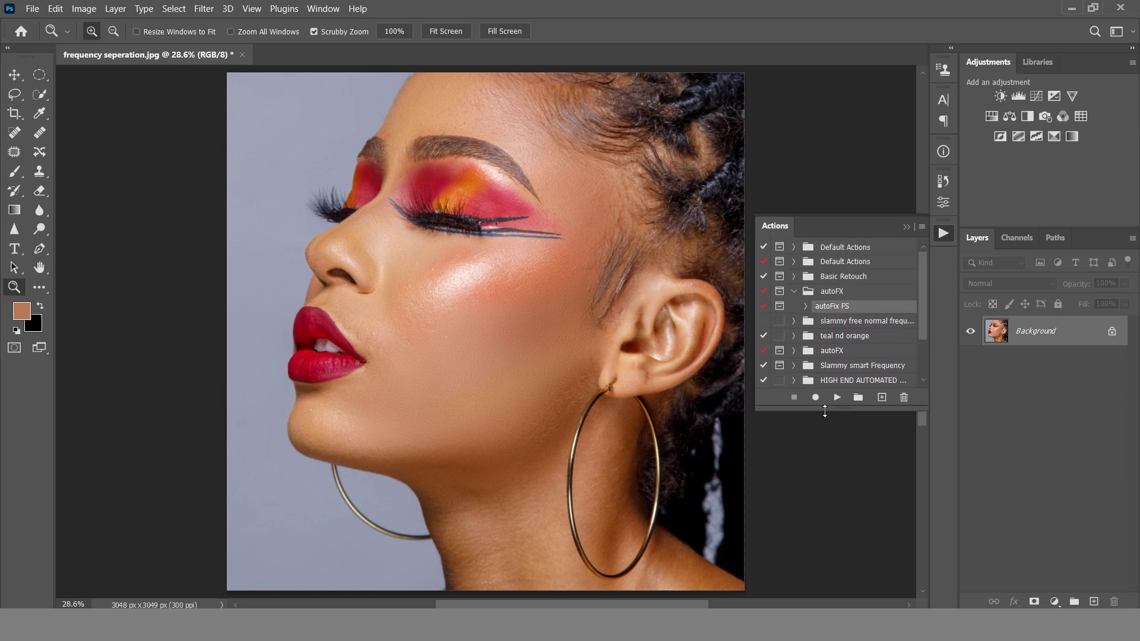
left_click(837, 397)
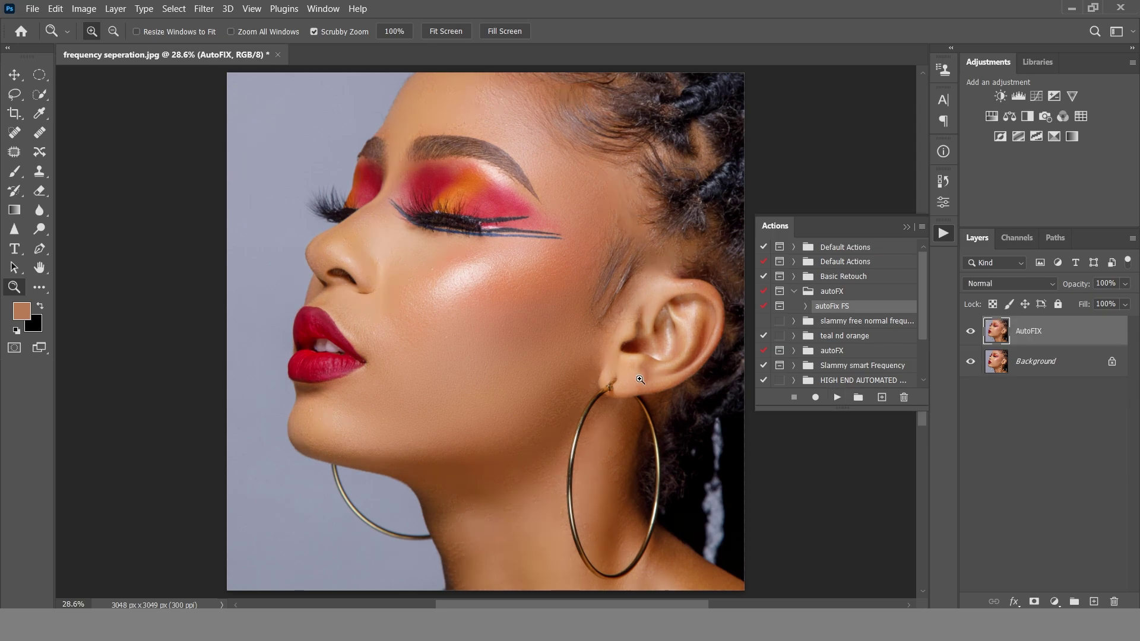
left_click_drag(458, 252, 542, 319)
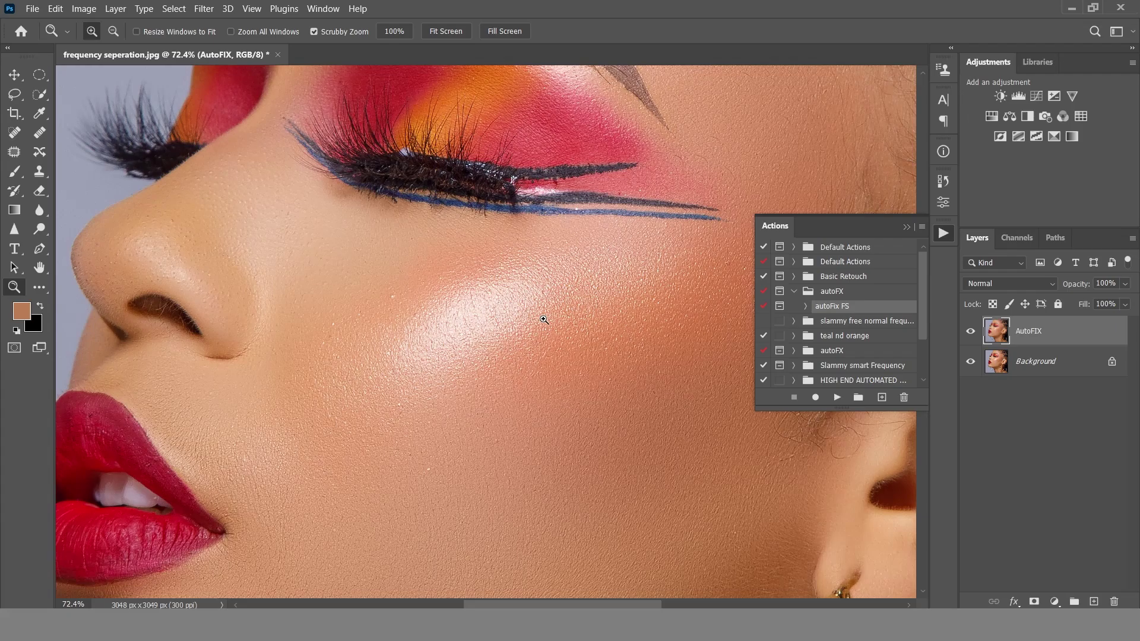
left_click(971, 332)
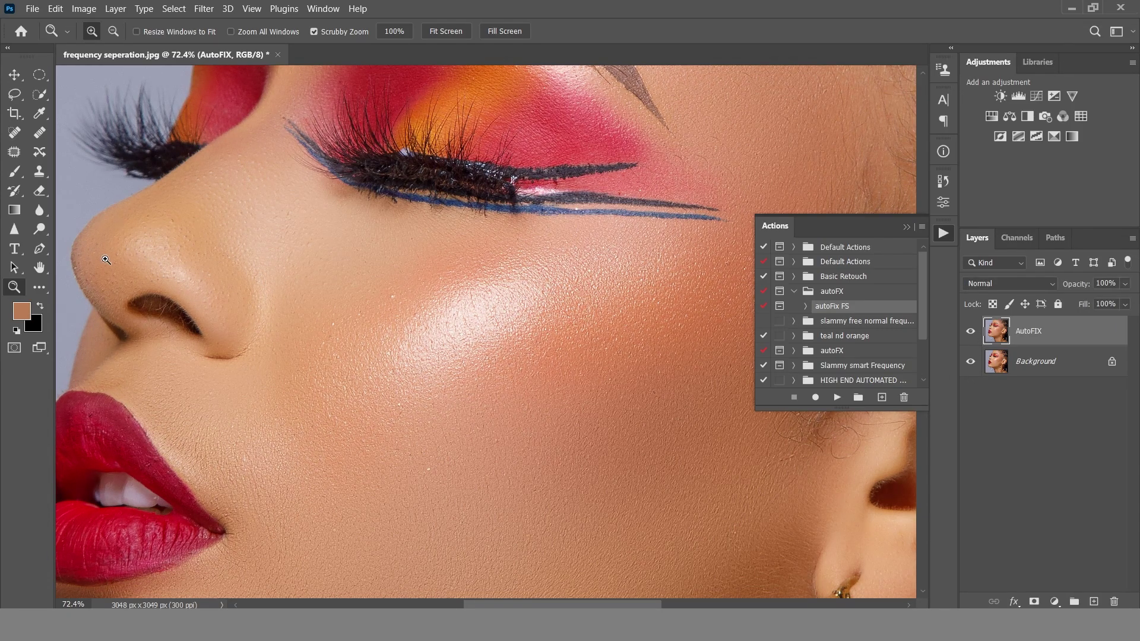